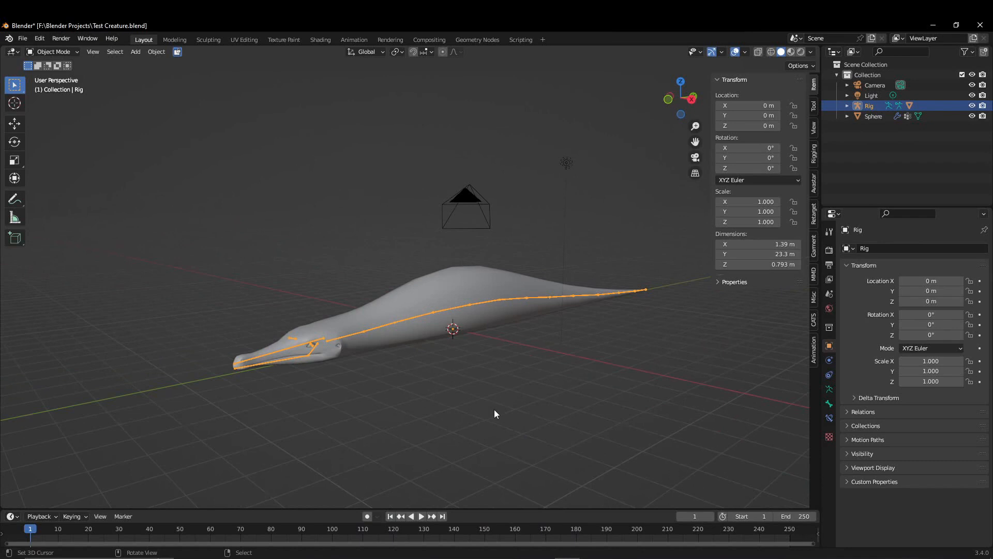
Switch the rig to Pose Mode and rotate the jaw bone about 37.9° around the X axis to open the mouth.
mouse_move(495, 413)
middle_mouse_down()
mouse_move(466, 417)
mouse_move(493, 412)
middle_mouse_up()
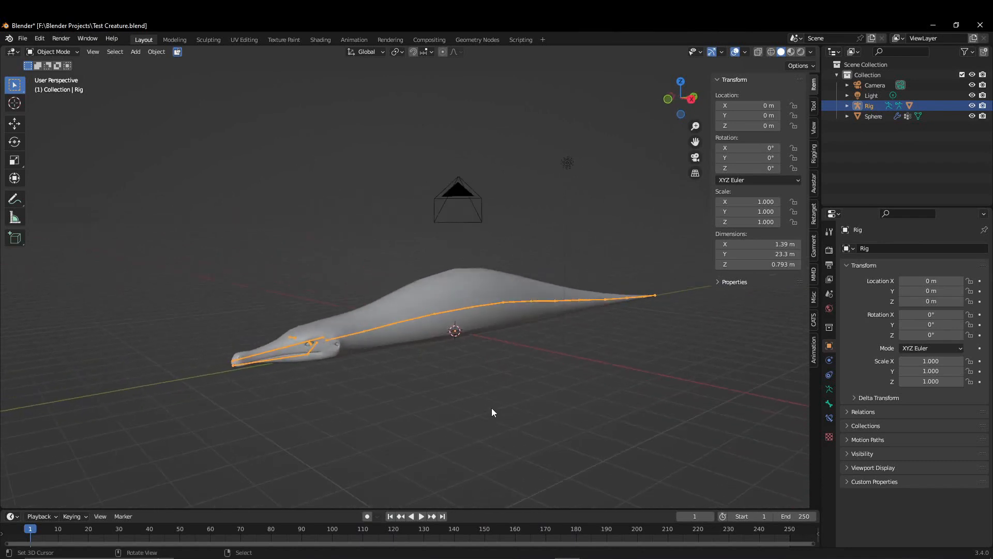
scroll(414, 397, "up", 2)
middle_click_drag(409, 397, 498, 353, "shift")
scroll(481, 393, "up", 2)
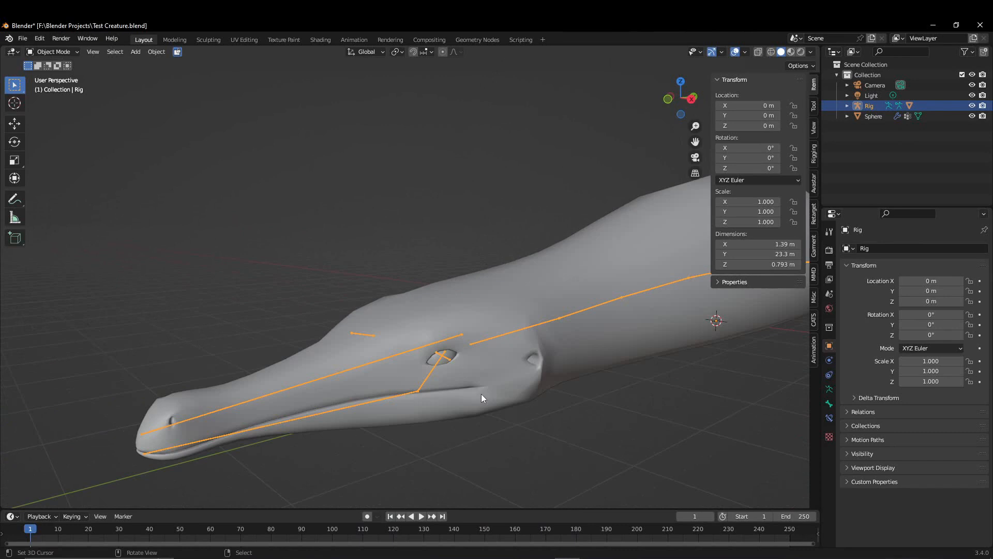
middle_click_drag(481, 393, 436, 351)
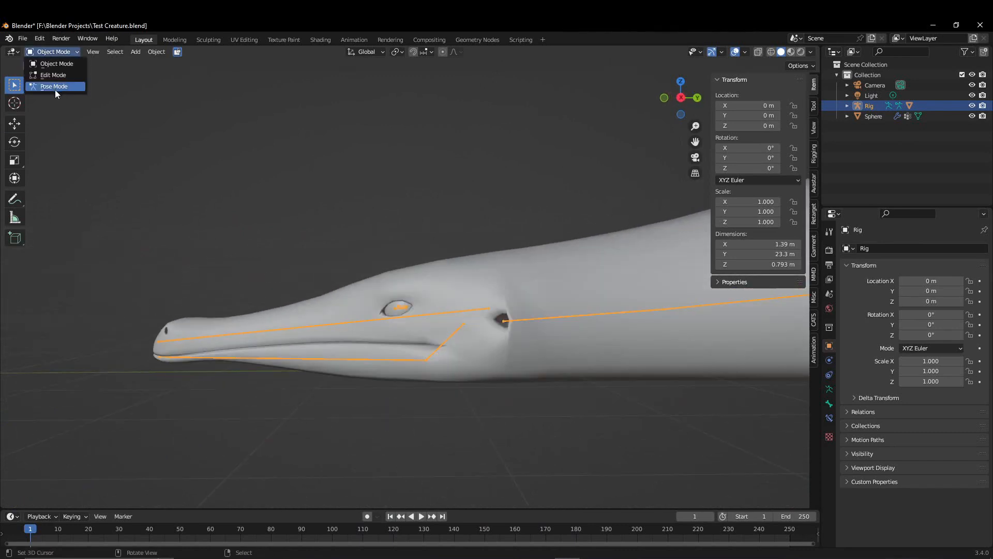
left_click(55, 86)
left_click(401, 307)
left_click(450, 339)
left_click_drag(498, 346, 486, 370)
middle_click_drag(486, 371, 459, 358)
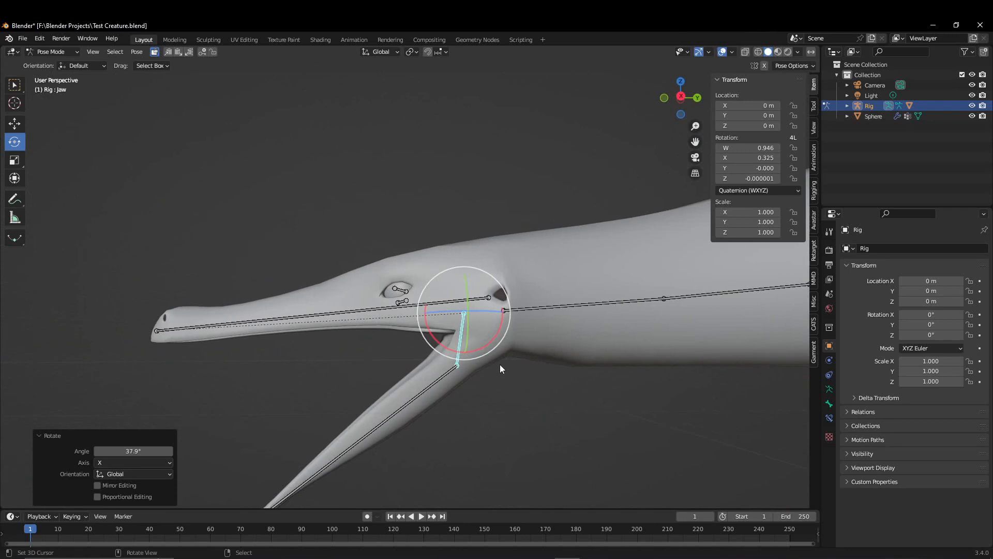
Clear the jaw bone's rotation and return the rig to Object Mode.
key("alt+r")
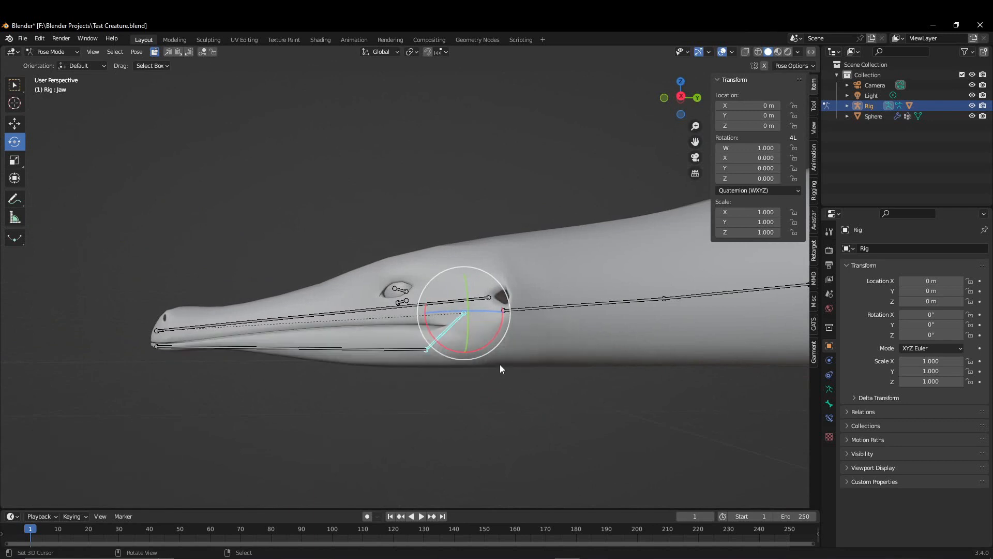
middle_click_drag(500, 364, 501, 370)
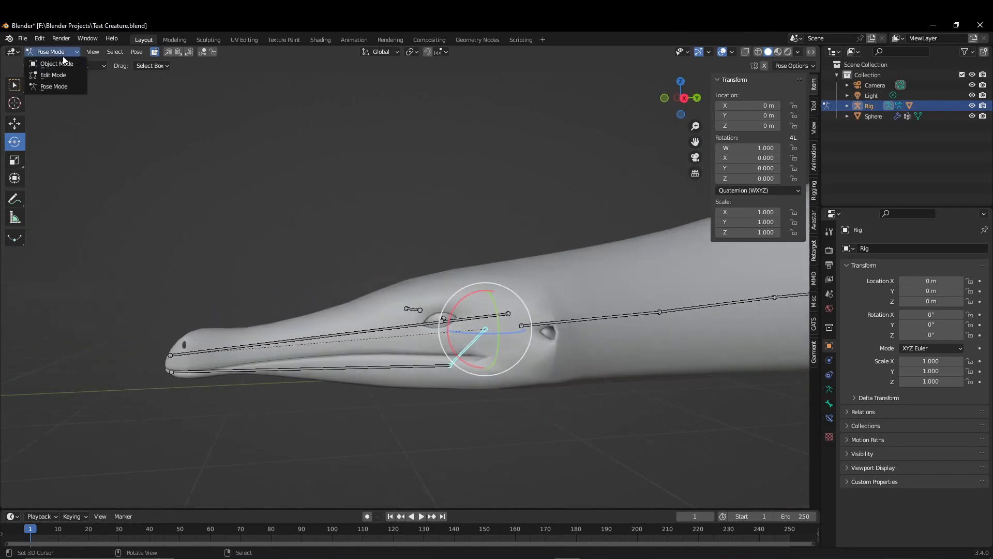
left_click(63, 61)
Add a 2 m mesh cube at the world origin and put it into Edit Mode.
middle_click_drag(429, 268, 473, 355)
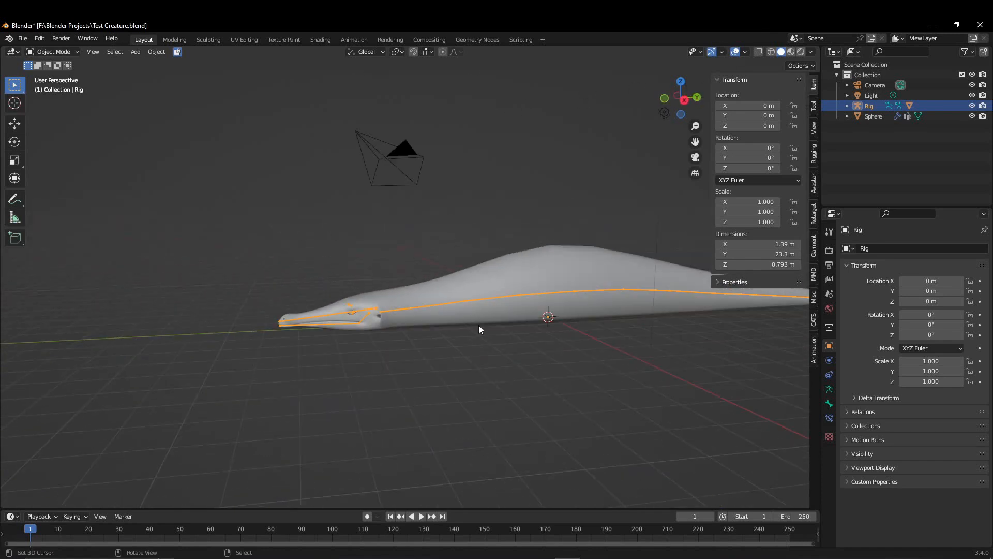
scroll(479, 325, "up", 2)
middle_click_drag(539, 362, 449, 357)
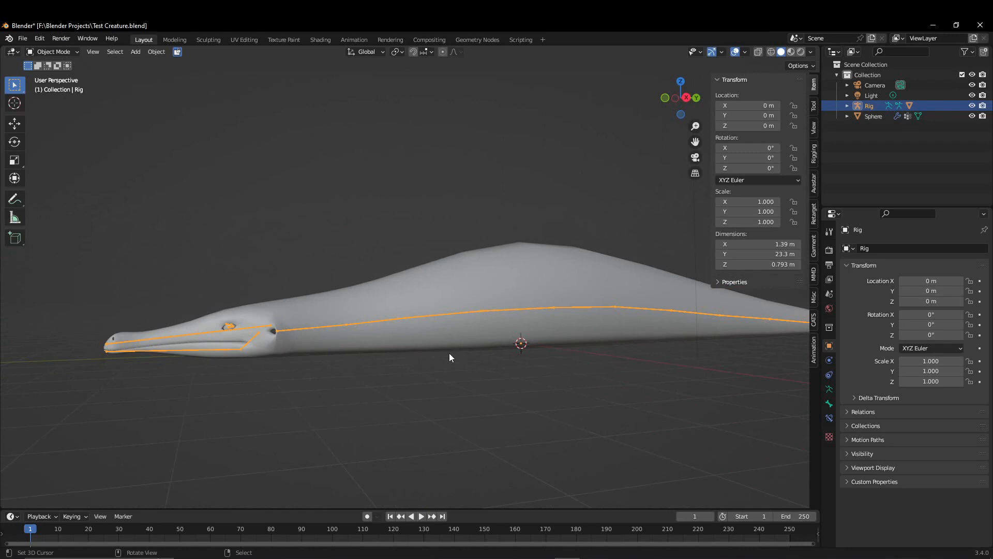
middle_click_drag(542, 341, 514, 364)
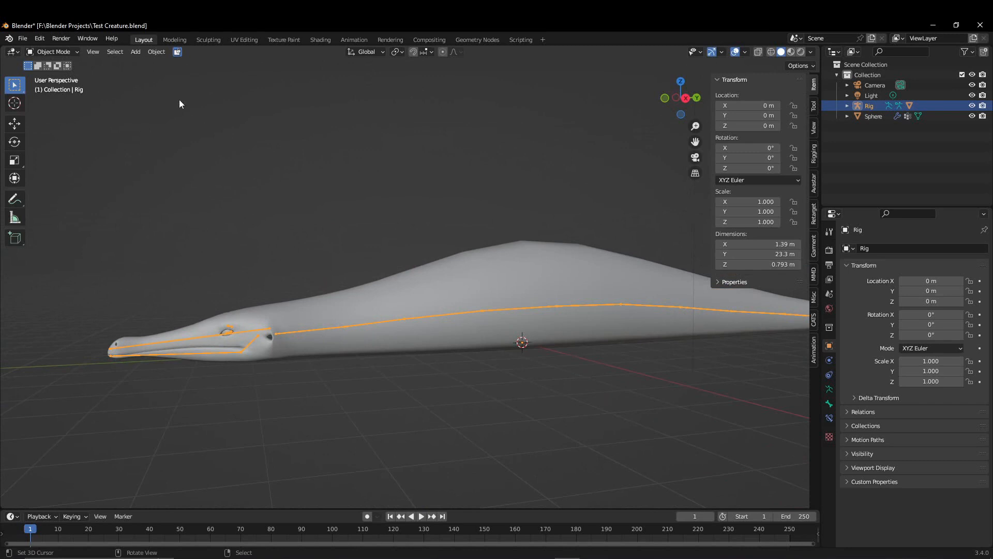
left_click(136, 53)
mouse_move(172, 65)
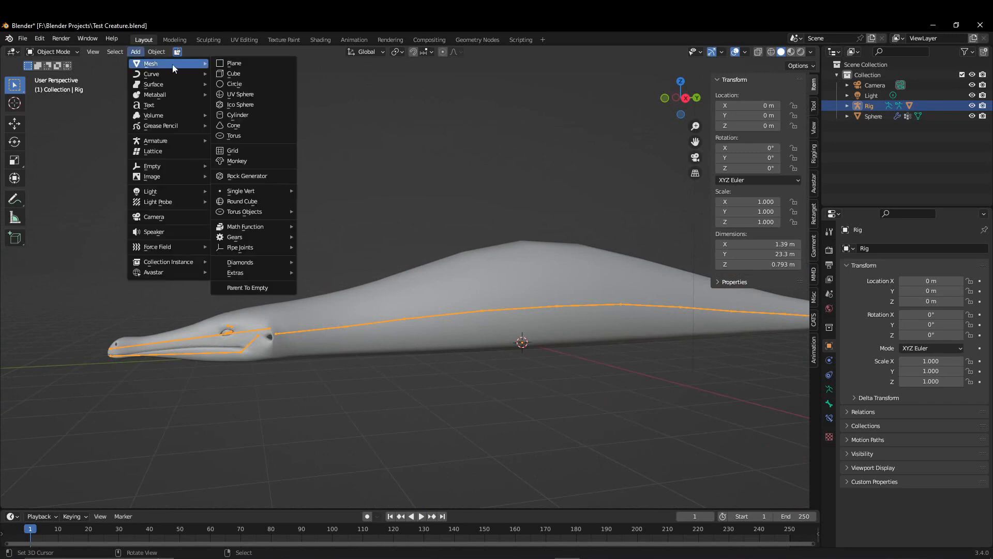
left_click(230, 71)
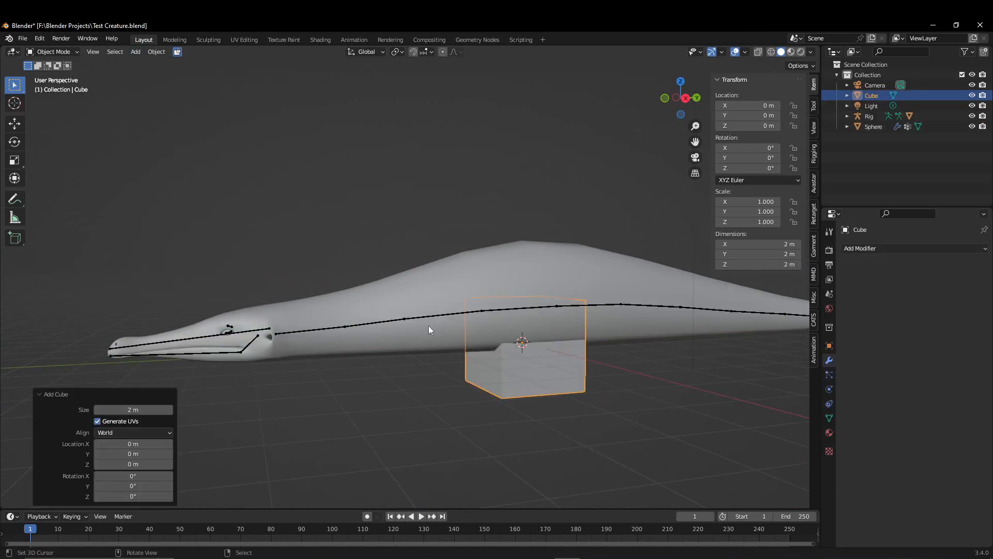
middle_click_drag(429, 324, 404, 399)
left_click(51, 52)
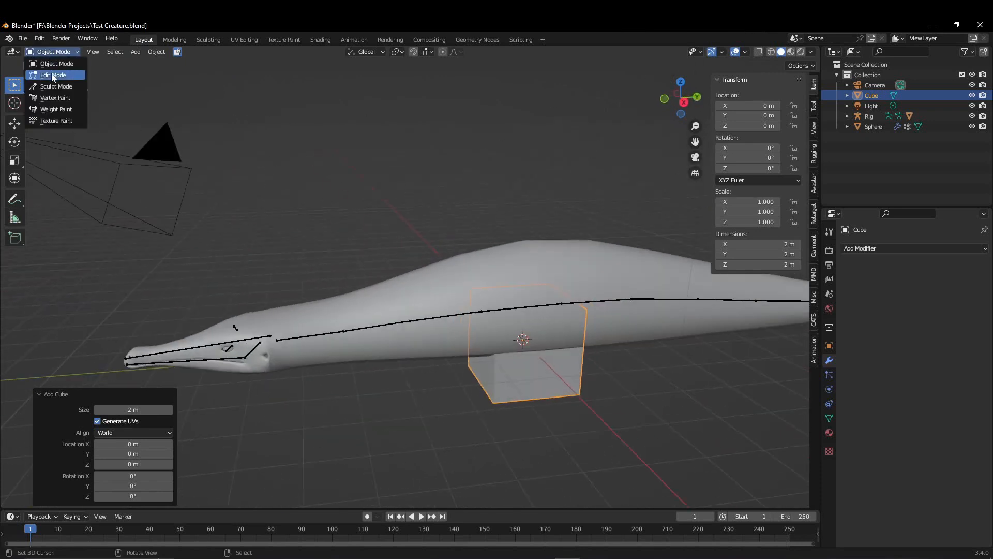
left_click(53, 75)
Move the cube's geometry about 5.93 m along negative Y to the creature's head and scale it to about 0.387.
left_click_drag(563, 337, 300, 352)
key("s")
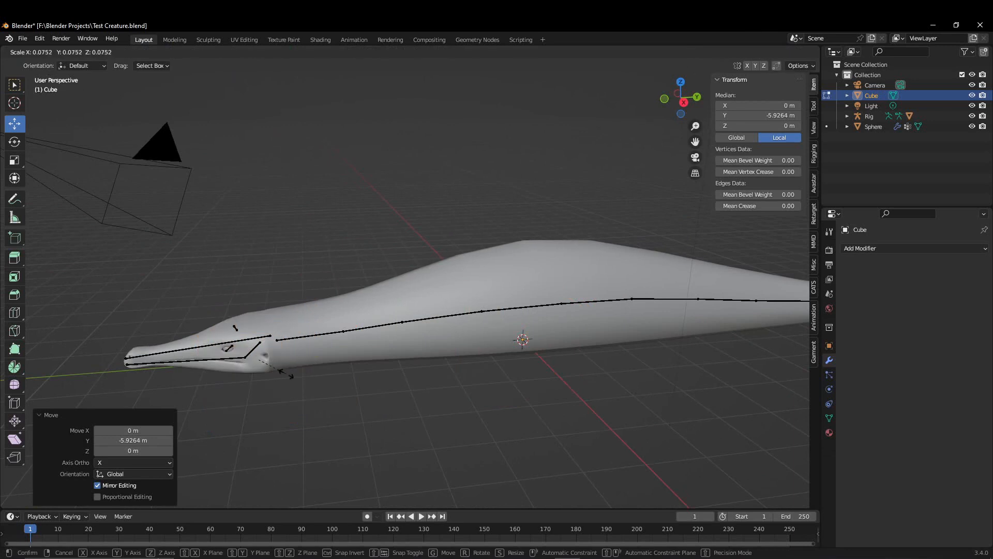
left_click(415, 378)
Place the cube on one side of the head's top, at about X 0.717 m and Z 0.864 m, and shrink it.
middle_click_drag(414, 378, 481, 357)
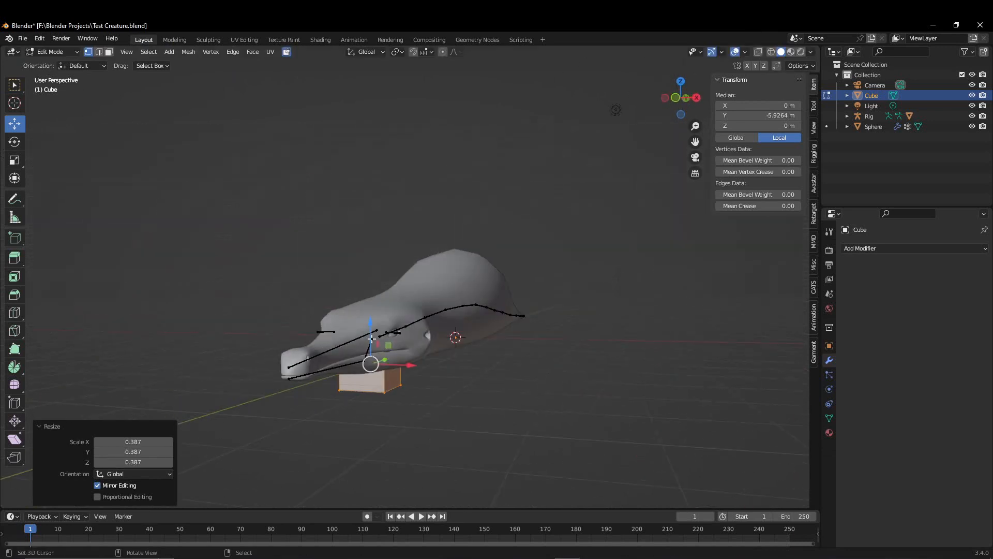
left_click_drag(372, 339, 370, 251)
left_click_drag(413, 290, 453, 291)
key("s")
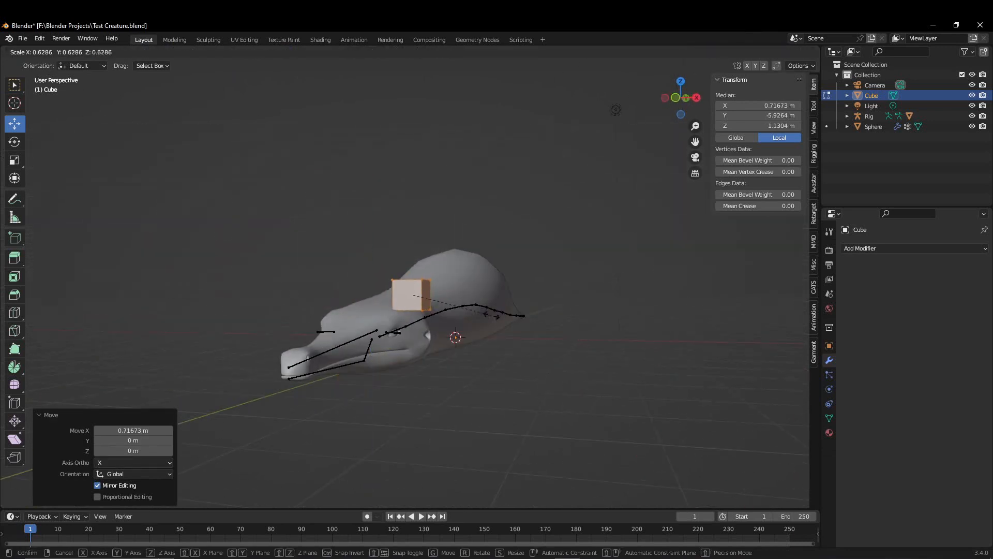
left_click(459, 315)
mouse_move(417, 254)
left_mouse_down()
mouse_move(414, 279)
mouse_move(413, 269)
left_mouse_up()
Rotate the cube from several viewing angles so it tilts with the slope of the head.
key("KP_Decimal")
middle_click_drag(602, 342, 522, 346)
scroll(522, 346, "down", 4)
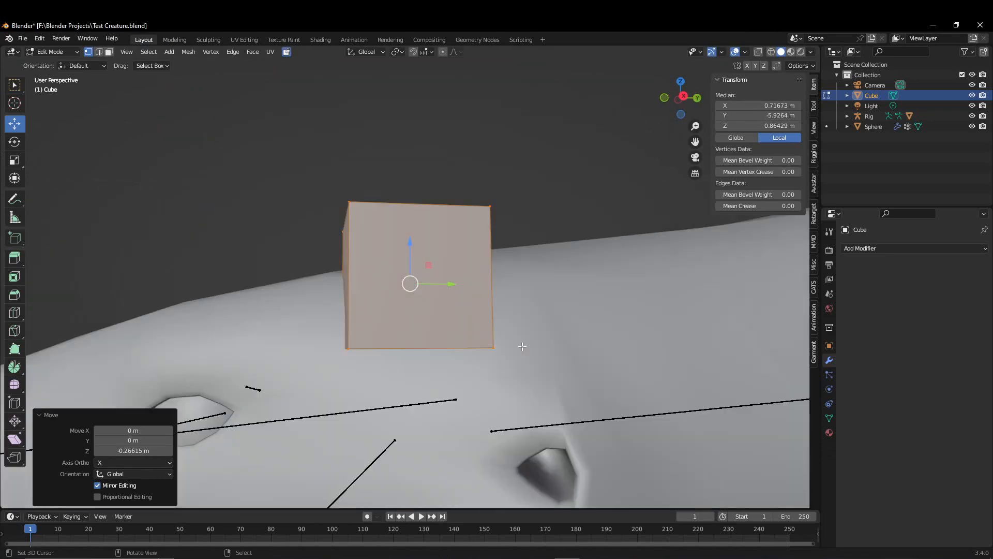
key("r")
left_click(497, 217)
middle_click_drag(435, 305, 520, 365)
key("r")
left_click(505, 377)
key("r")
left_click(615, 403)
key("r")
left_click(470, 397)
Sink the cube into the head at about X 0.559 m, Y -5.799 m, Z 0.891 m and adjust its rotation.
key("g")
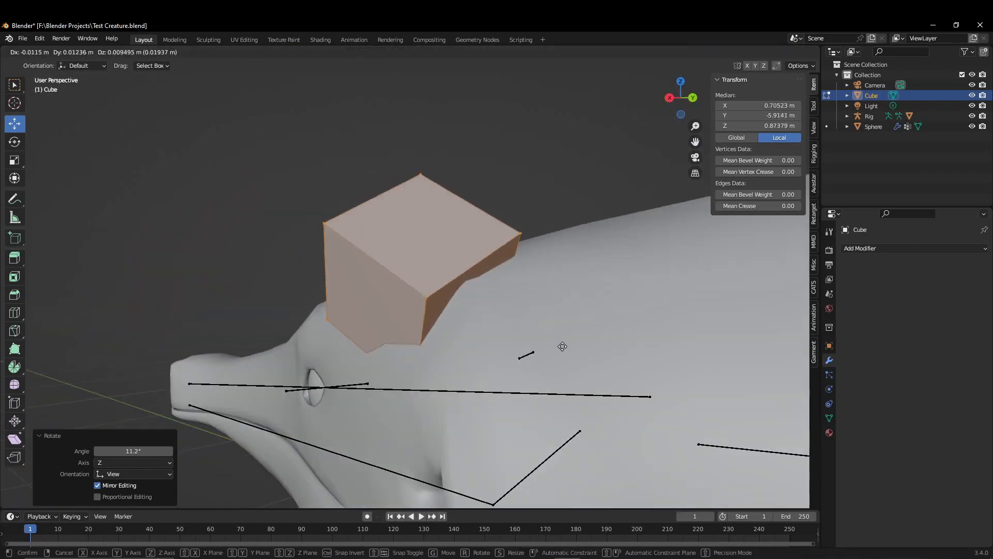
left_click(614, 337)
middle_click_drag(614, 337, 572, 365)
key("g")
left_click(586, 351)
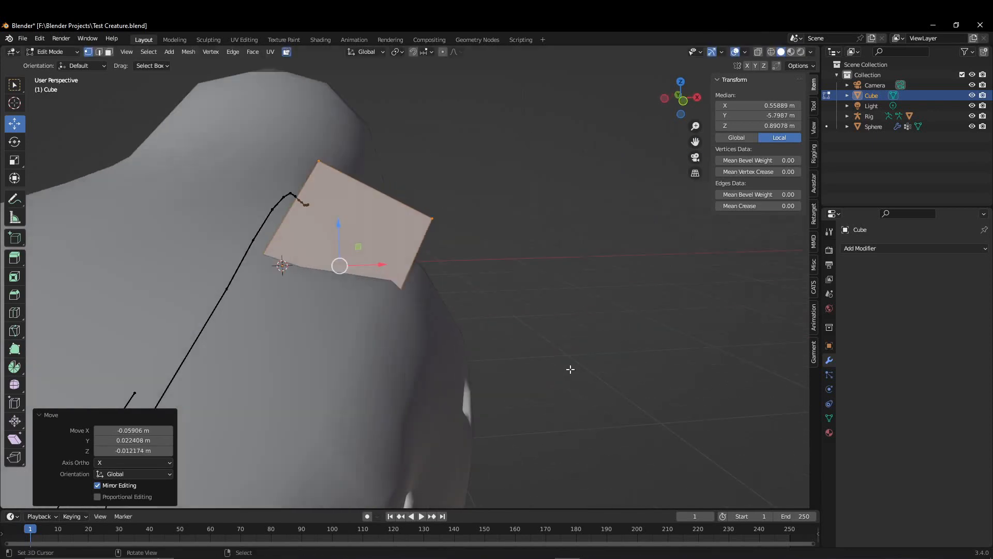
key("r")
left_click(561, 300)
Switch to face selection and delete the cube face that points into the head.
middle_click_drag(561, 301, 388, 306)
left_click(109, 52)
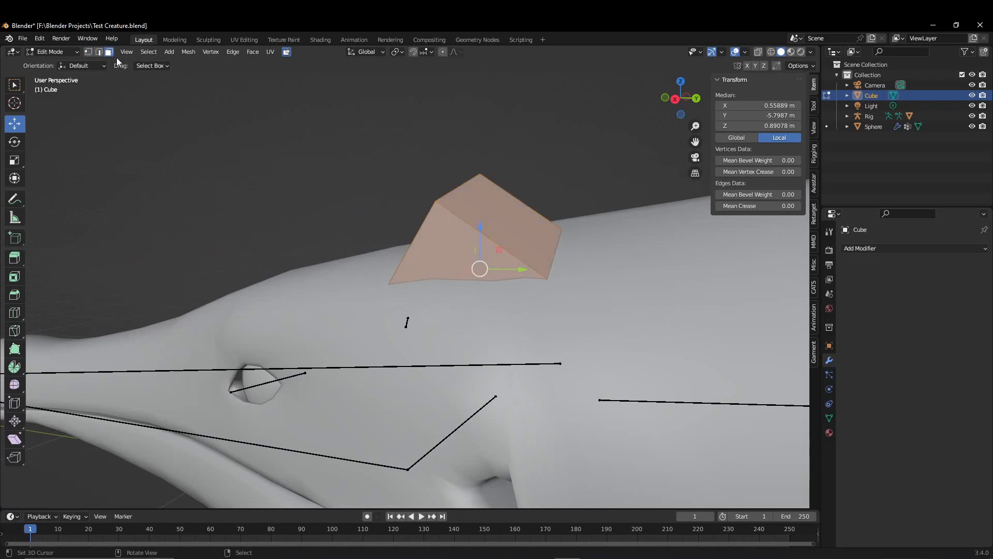
scroll(294, 332, "up", 1)
middle_click_drag(292, 332, 518, 311)
right_click(356, 322)
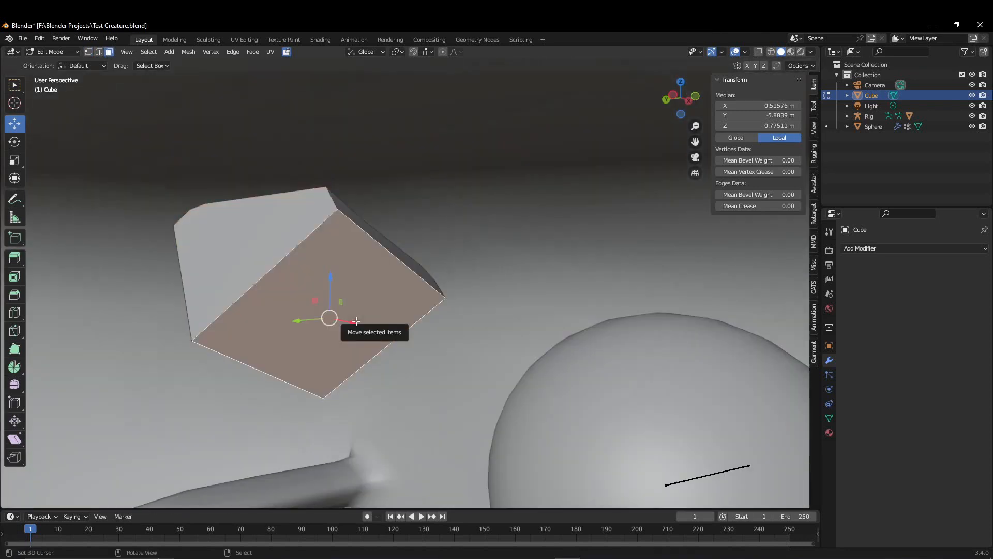
key("x")
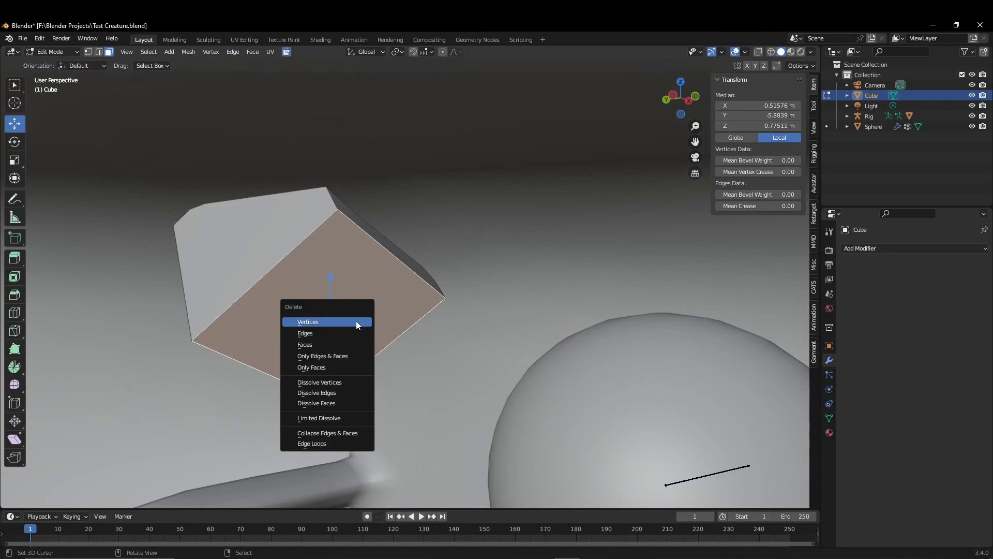
left_click(336, 343)
Select the cube's rear upper face, shift it outward to about X 0.704 m and rotate it about 16.2°.
middle_click_drag(603, 416, 641, 408)
scroll(556, 300, "down", 2)
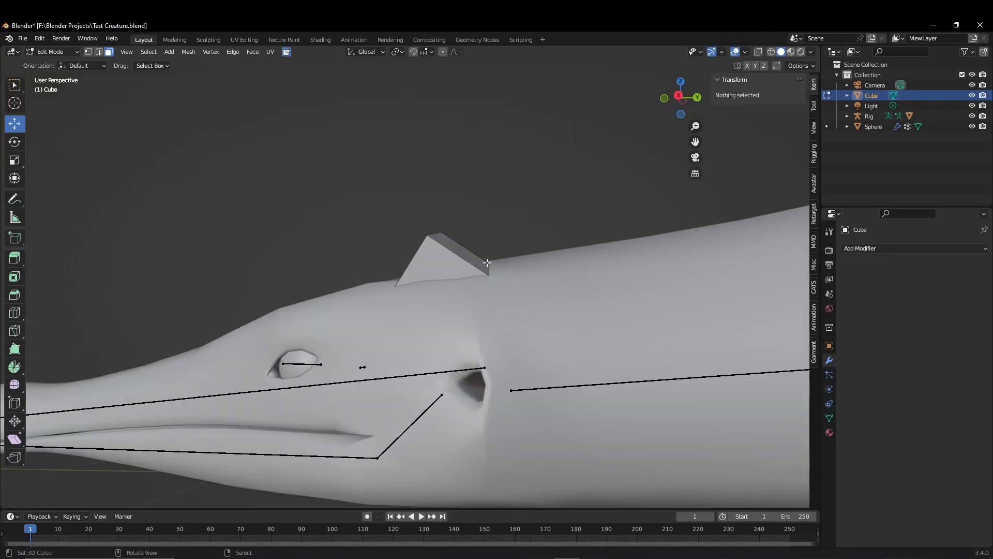
left_click(475, 263)
middle_click_drag(666, 333, 658, 413, "shift")
left_click_drag(455, 302, 496, 341)
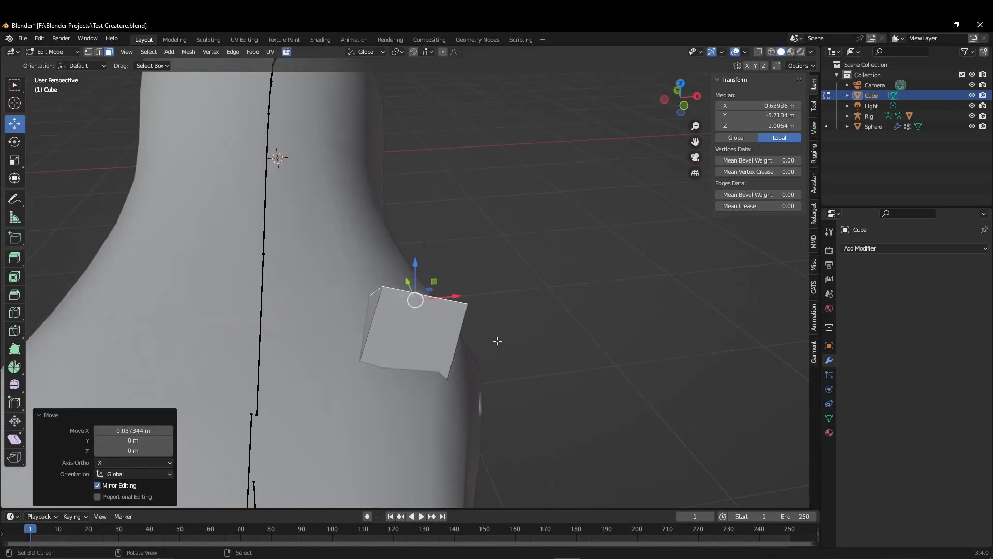
middle_click_drag(497, 342, 496, 410)
key("r")
left_click(439, 426)
middle_click_drag(439, 422, 457, 385)
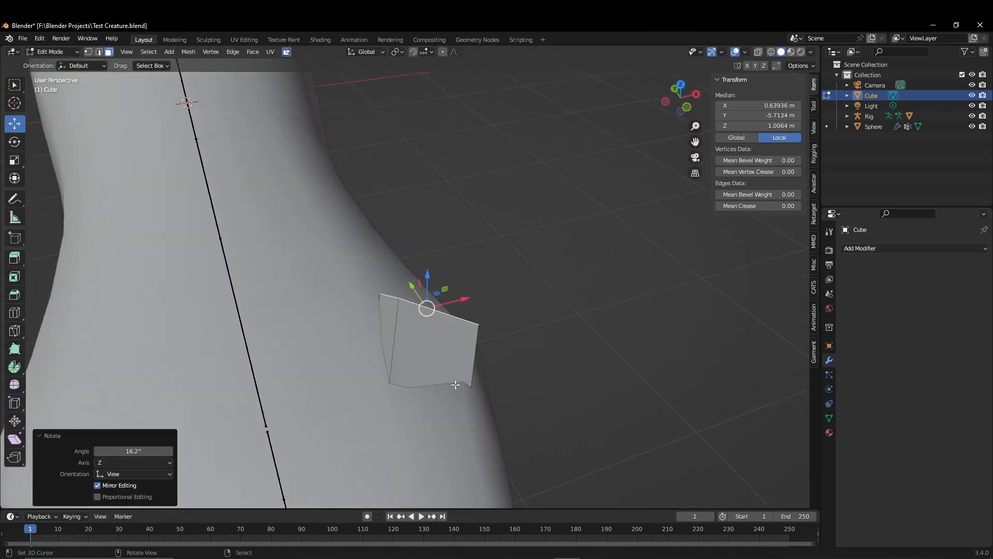
left_click_drag(463, 298, 444, 275)
Scale the selected rear upper face to about 0.69 to taper the horn's base.
middle_click_drag(517, 362, 530, 391)
key("s")
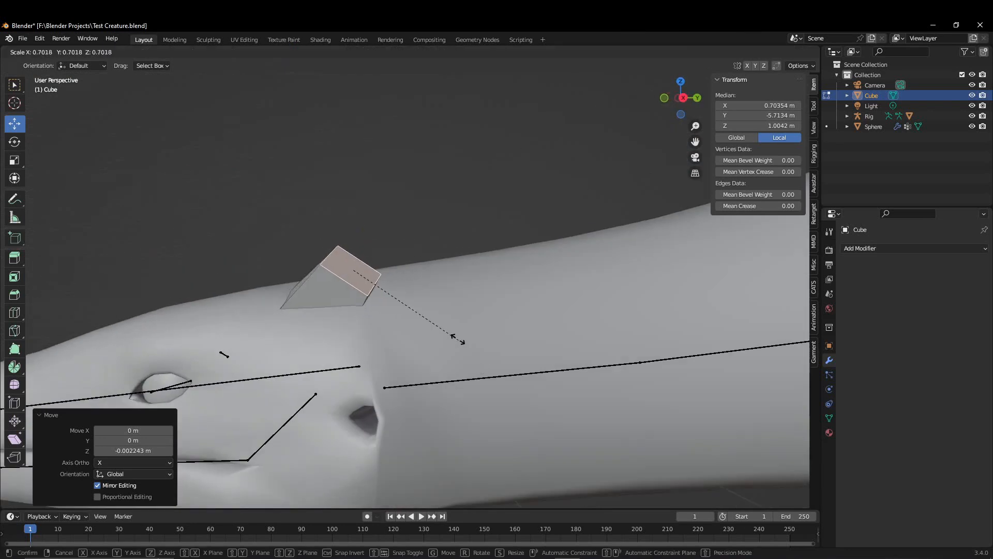
left_click(455, 337)
Extrude the tapered face up and back from the head as a new horn segment and reposition its end.
middle_click_drag(455, 336, 478, 327)
key("e")
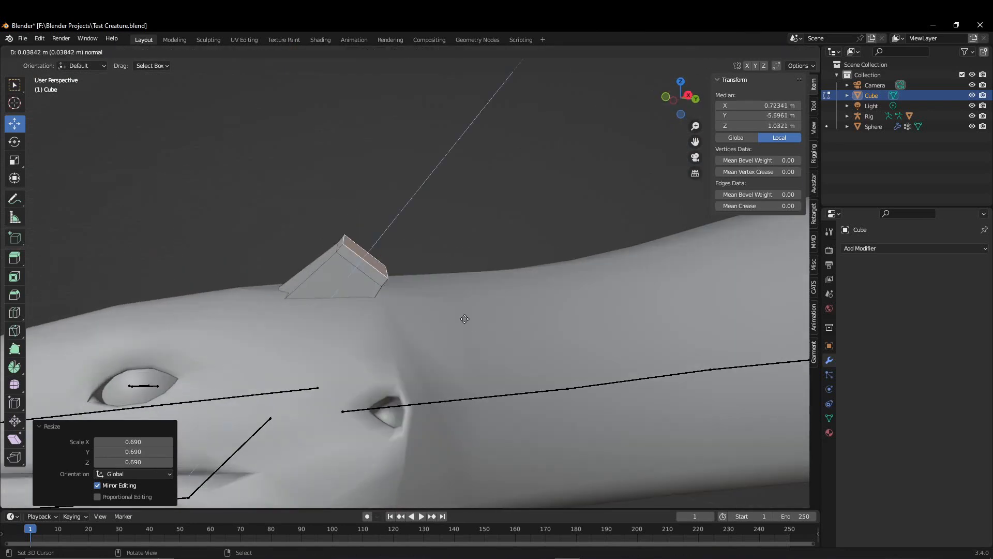
left_click(372, 195)
key("g")
middle_click_drag(490, 264, 523, 336)
left_click(512, 293)
Rotate and scale the segment's end face, moving it about 0.071 m in Y and 0.069 m in Z.
key("r")
left_click(519, 332)
key("s")
left_click(488, 281)
key("g")
left_click(529, 297)
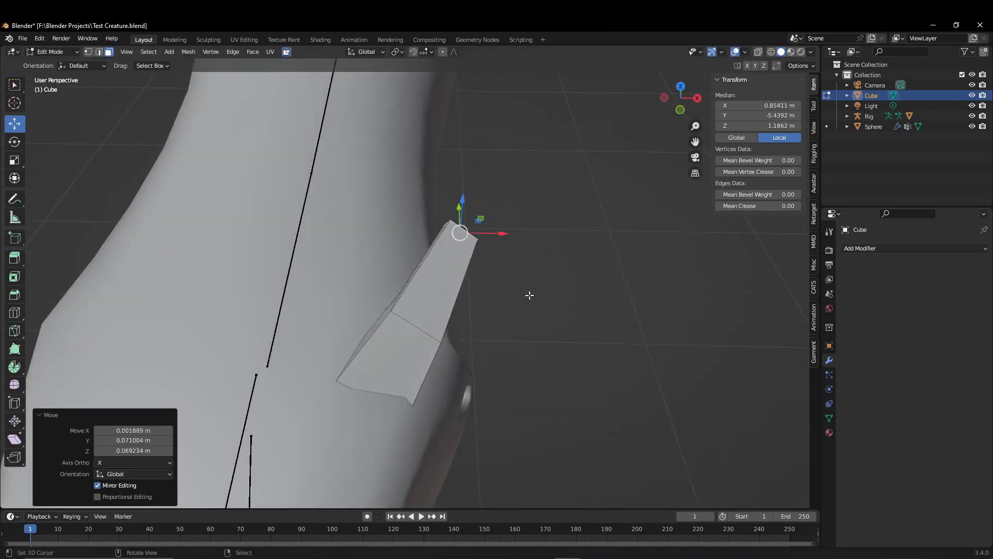
Extrude the end face about 0.234 m and shift it inward along X and back to about Y -5.111 m.
middle_click_drag(530, 296, 274, 359)
key("e")
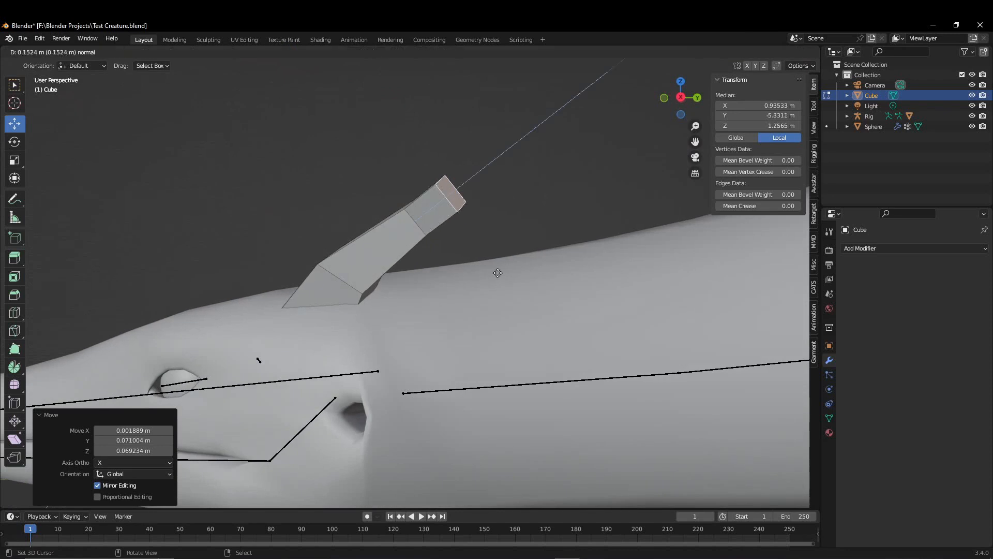
left_click(531, 294)
middle_click_drag(532, 293, 603, 382)
key("g")
key("x")
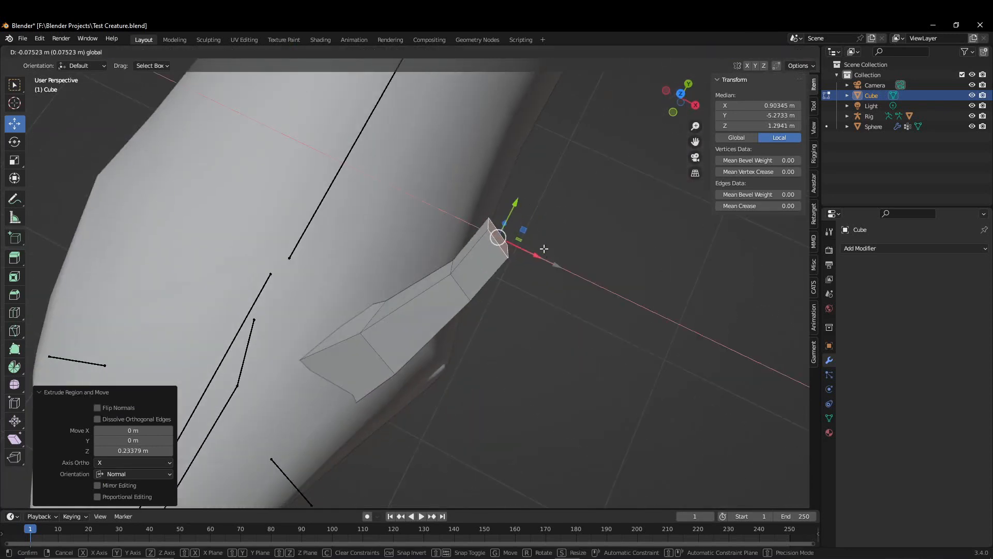
left_click(516, 211)
key("g")
key("y")
left_click(517, 203)
Rotate the horn's end face about 38.2° in side view and about 12.1° from behind.
mouse_move(517, 203)
middle_mouse_down()
mouse_move(506, 194)
mouse_move(517, 187)
middle_mouse_up()
key("r")
left_click(607, 239)
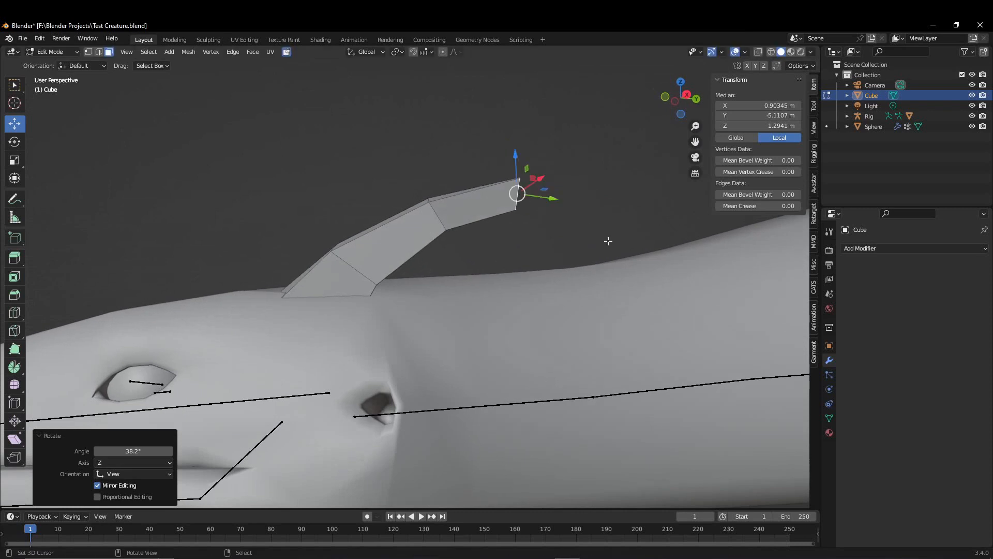
middle_click_drag(607, 239, 475, 317)
key("r")
left_click(475, 317)
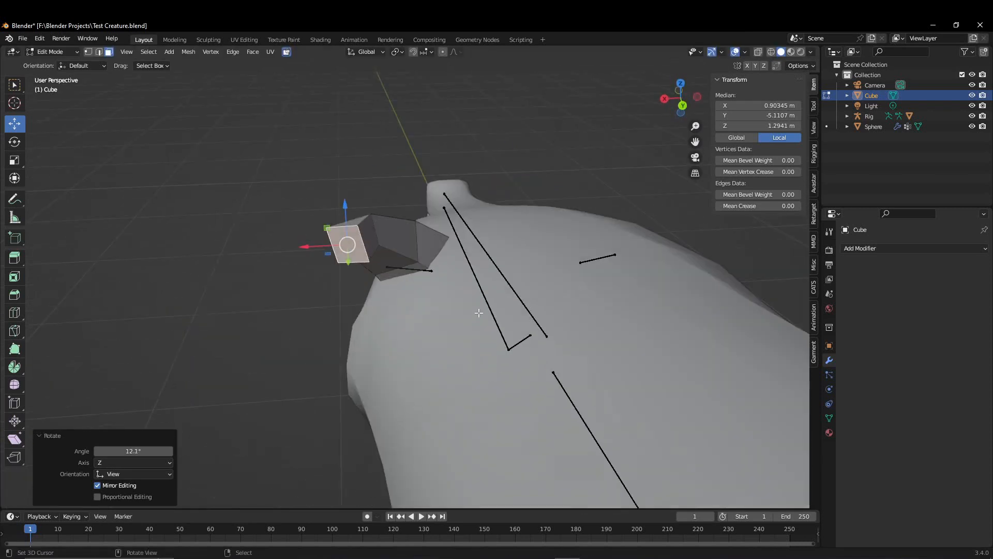
Scale the horn's end face to about 0.504 and rotate it to follow the horn's curve.
key("s")
left_click(403, 289)
middle_click_drag(403, 289, 570, 329)
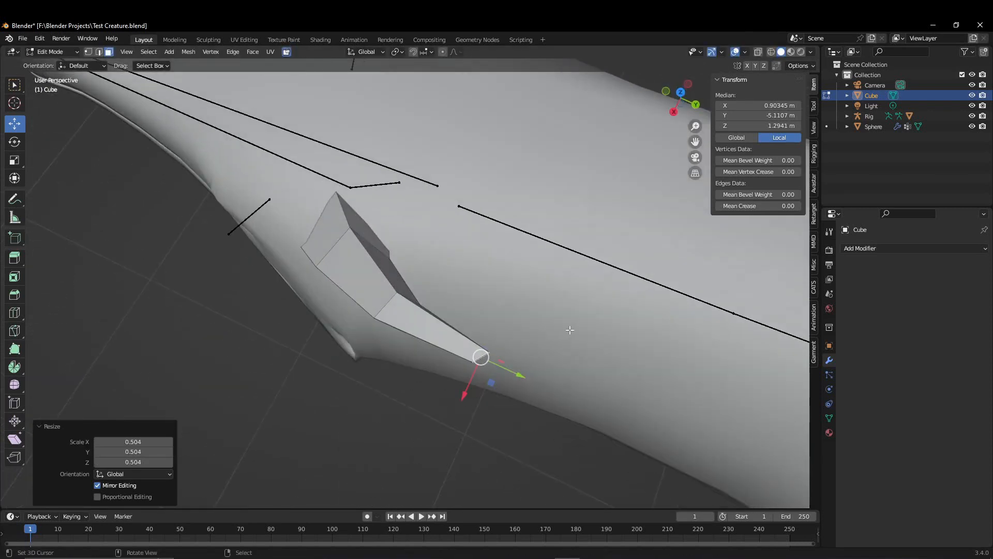
key("r")
left_click(523, 282)
Extrude the end face about 0.192 m, shrink it, and pull it further back and slightly up.
middle_click_drag(522, 283, 553, 231)
key("e")
left_click(534, 284)
key("s")
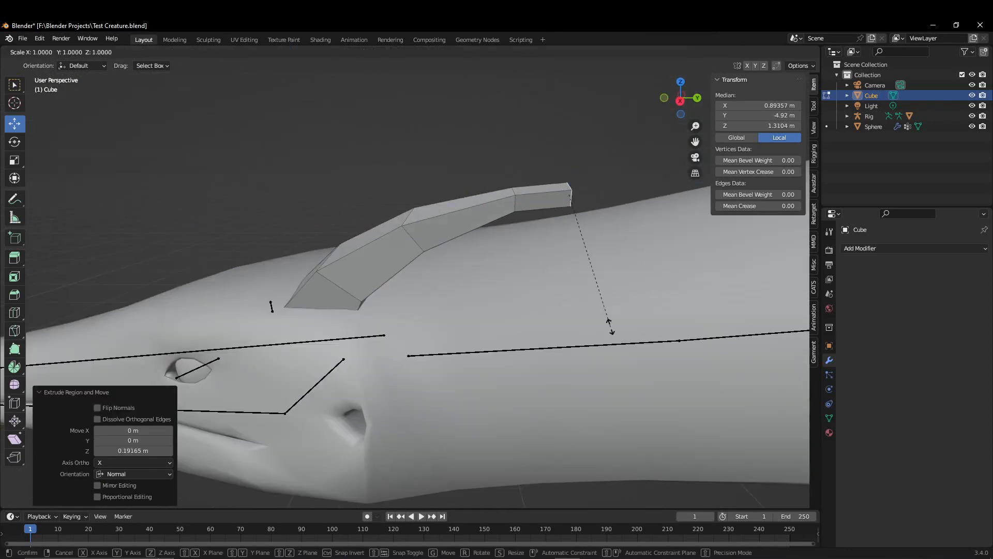
left_click(584, 244)
left_click_drag(614, 198, 649, 197)
left_click_drag(609, 155, 609, 144)
Extrude a short horn tip of about 0.039 m, narrow its end face and raise it about 0.008 m.
middle_click_drag(634, 264, 492, 269, "shift")
key("e")
left_click(508, 261)
key("s")
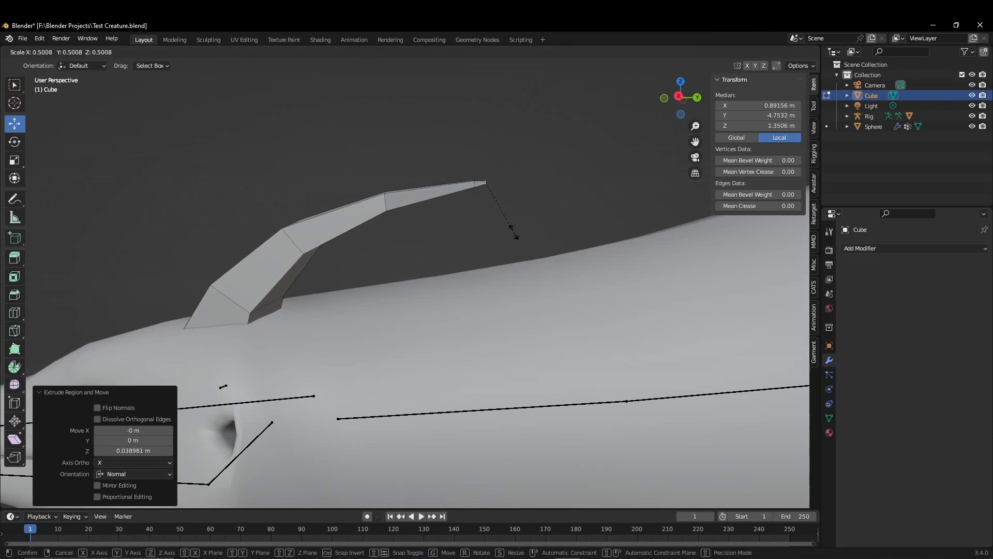
left_click(502, 204)
left_click_drag(489, 146, 488, 143)
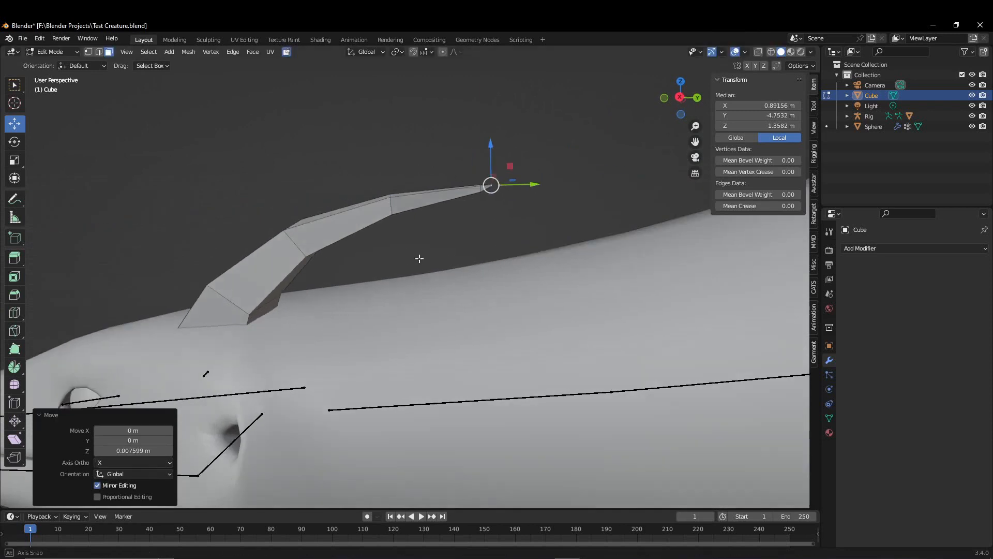
Move the horn tip's end face about 0.008 m inward along the X axis.
middle_click_drag(417, 257, 472, 339)
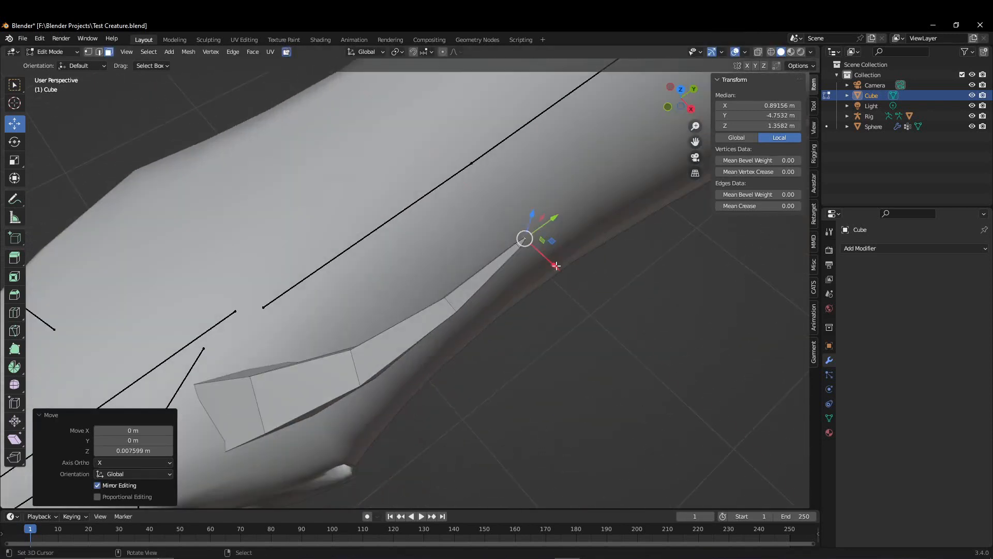
left_click_drag(555, 260, 554, 264)
middle_click_drag(474, 334, 414, 259)
scroll(414, 259, "down", 2)
middle_click_drag(414, 309, 475, 290, "shift")
Switch to Object Mode, add a Subdivision Surface modifier to the horn with viewport level 1, and apply it.
left_click(75, 52)
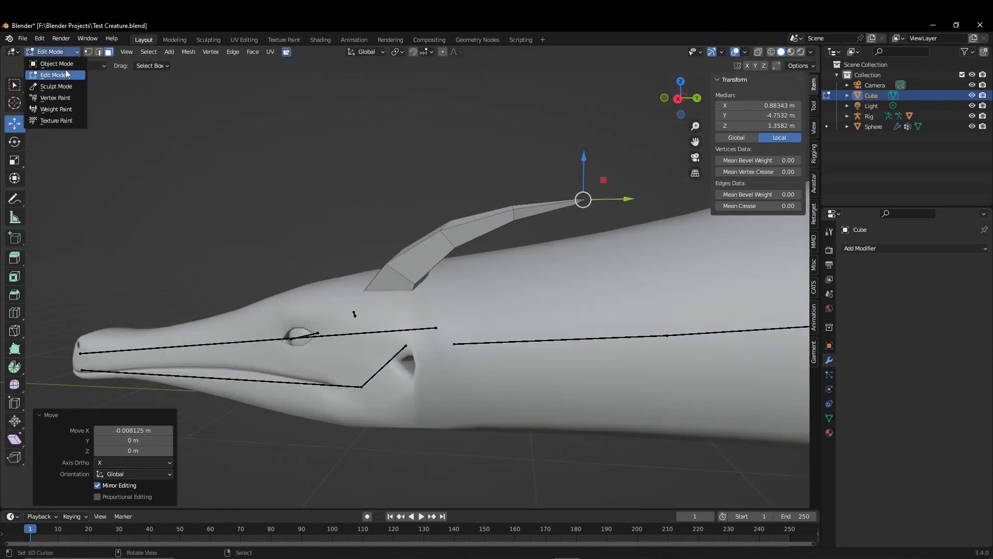
left_click(76, 75)
left_click(56, 52)
left_click(62, 65)
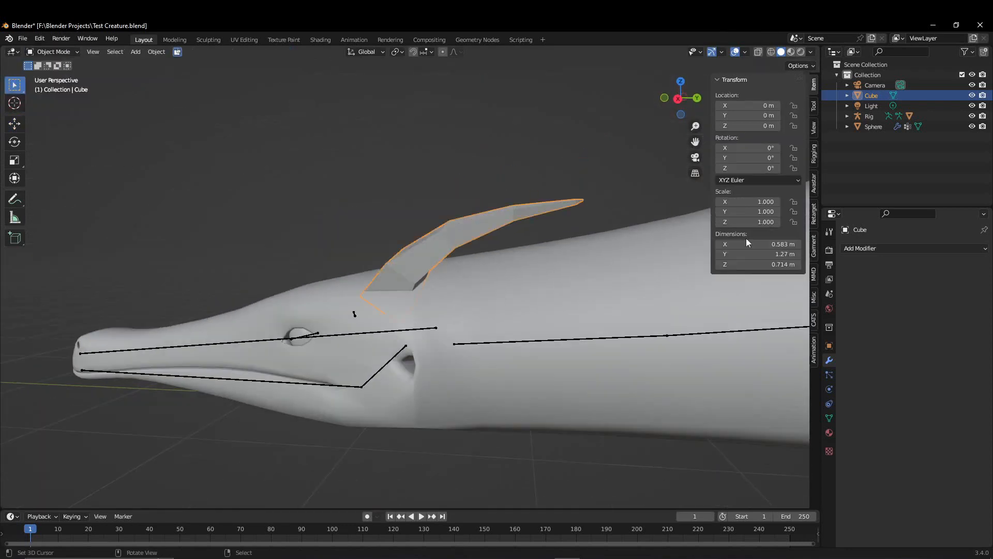
left_click(874, 248)
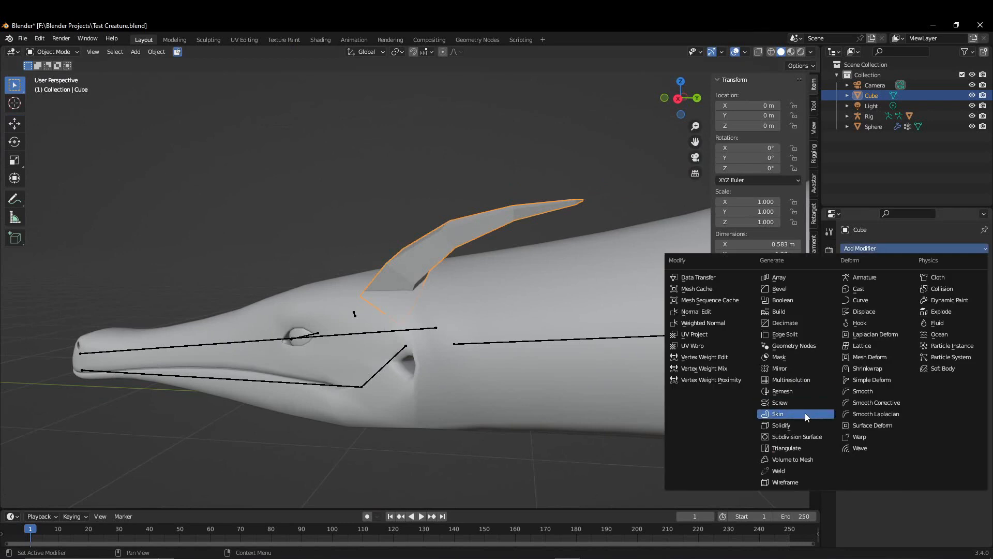
left_click(804, 434)
middle_click_drag(597, 374, 637, 367)
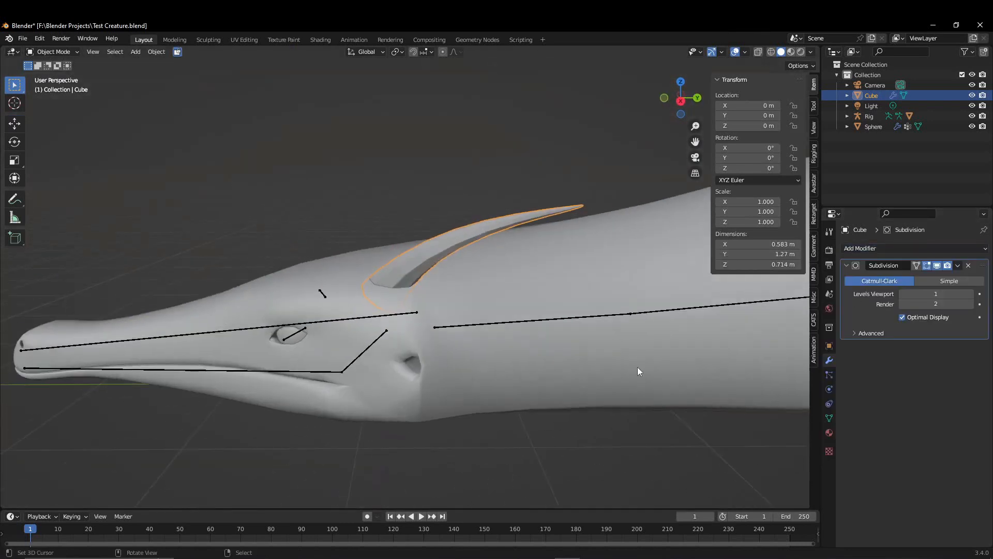
left_click(956, 268)
left_click(944, 278)
Shade the horn smooth and return to Edit Mode.
left_click(157, 55)
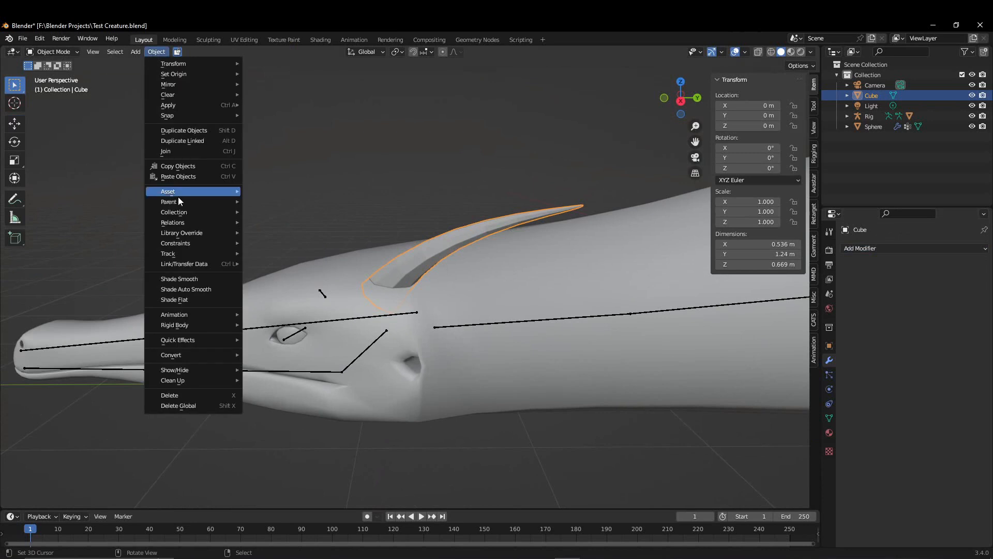
left_click(194, 282)
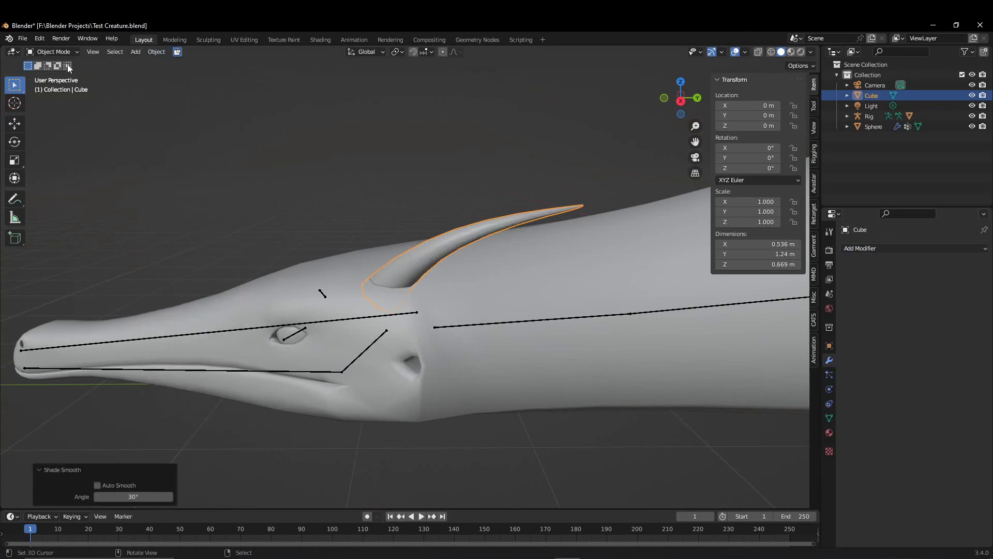
left_click(54, 51)
left_click(54, 75)
Select the line of vertices running along the horn's underside from base to tip and mark it as a seam.
scroll(354, 226, "up", 4)
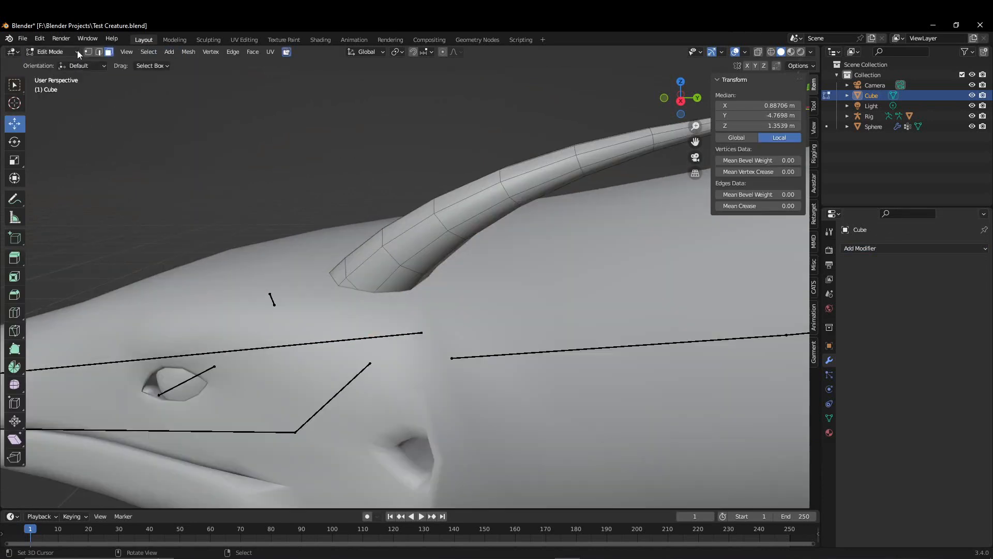
left_click(88, 53)
middle_click_drag(462, 255, 388, 314)
left_click(590, 411)
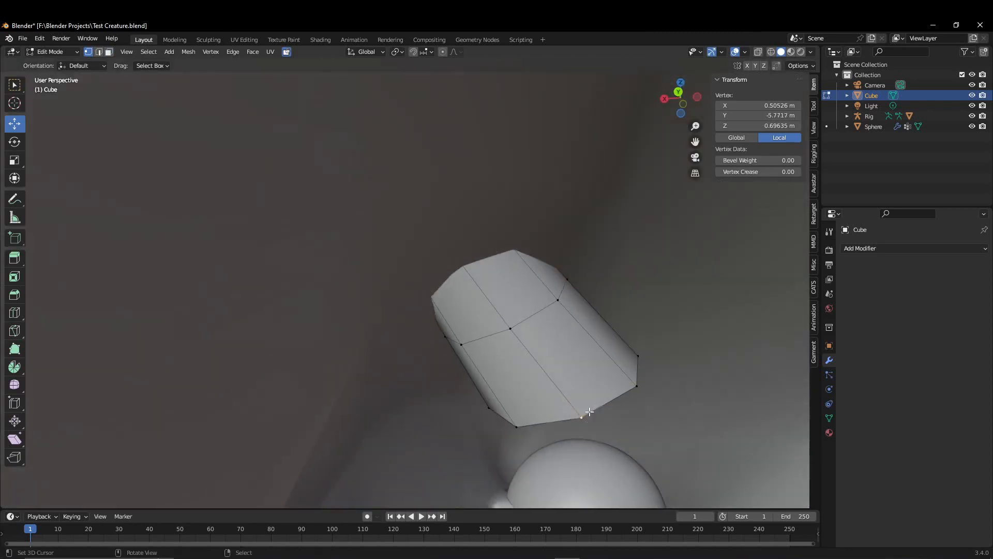
left_click(514, 333, "shift")
key("KP_Decimal")
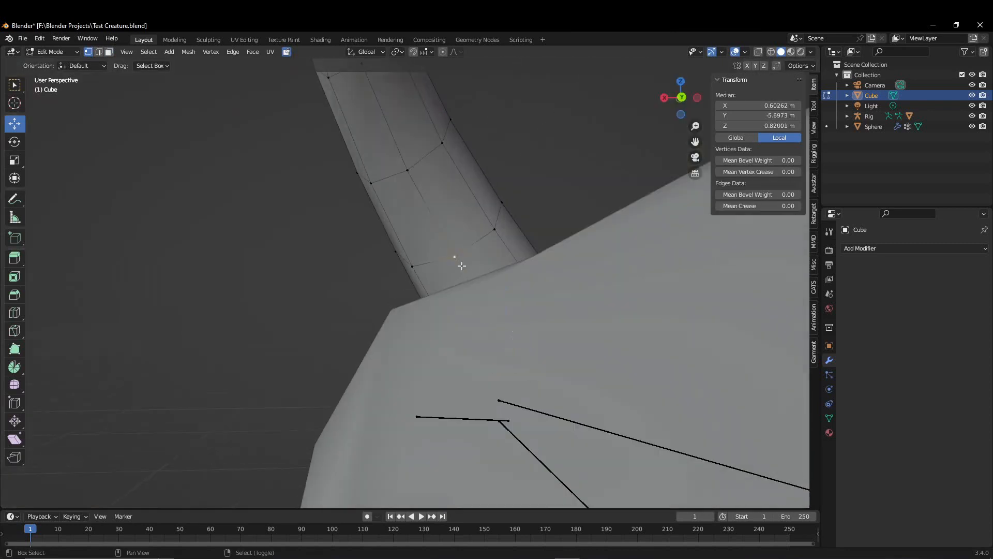
scroll(418, 179, "down", 3)
middle_click_drag(417, 186, 407, 329)
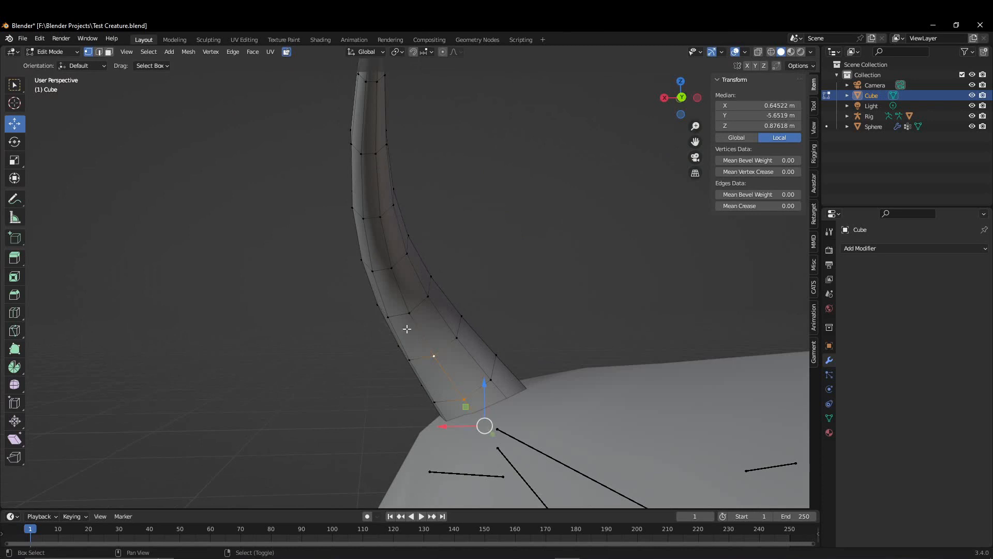
left_click(381, 153, "shift")
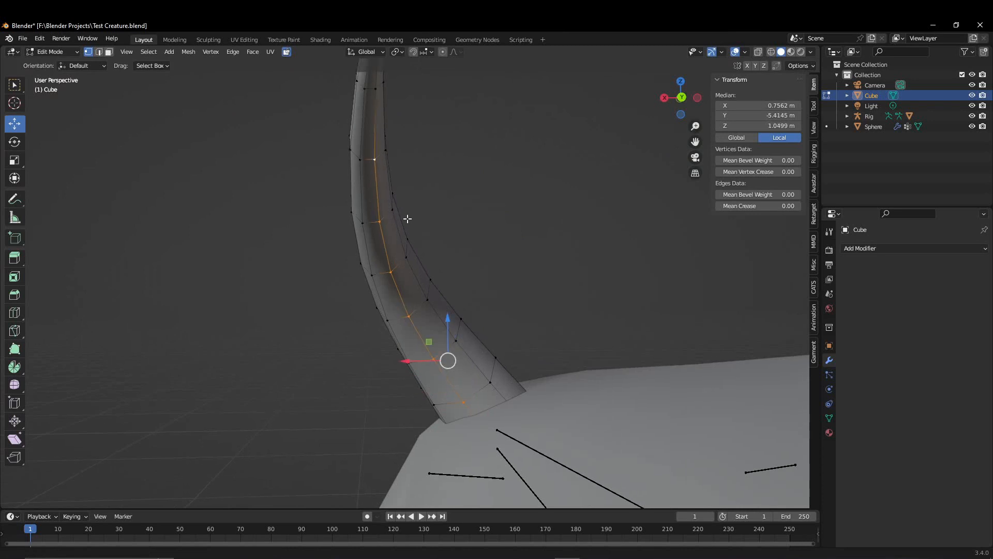
middle_click_drag(405, 217, 385, 331, "shift")
left_click(342, 312, "shift")
left_click(340, 290, "shift")
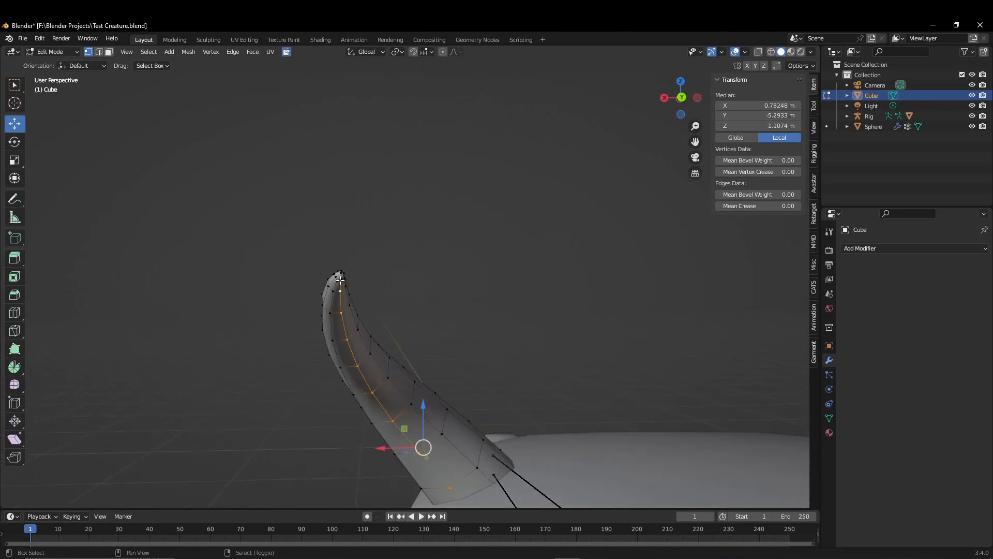
left_click(341, 275, "shift")
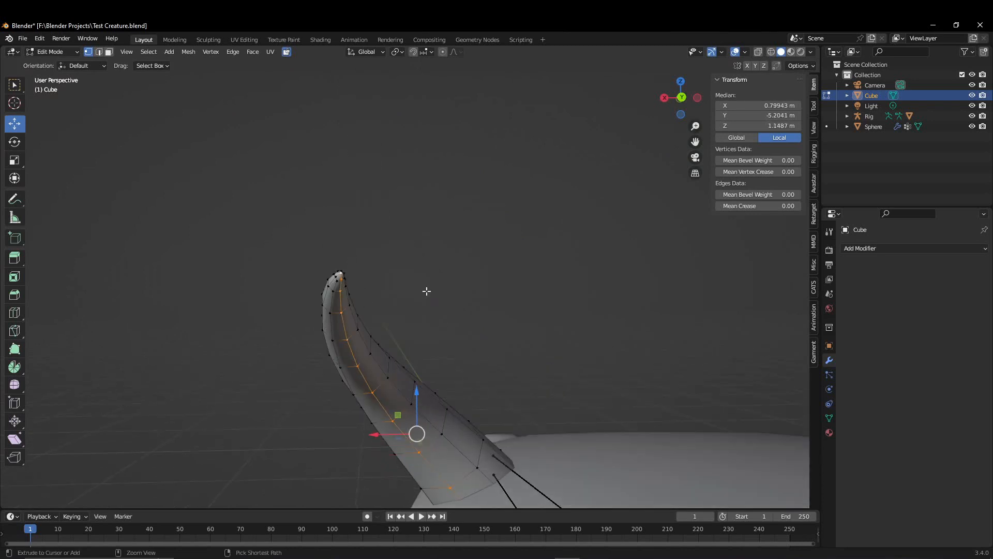
key("ctrl+e")
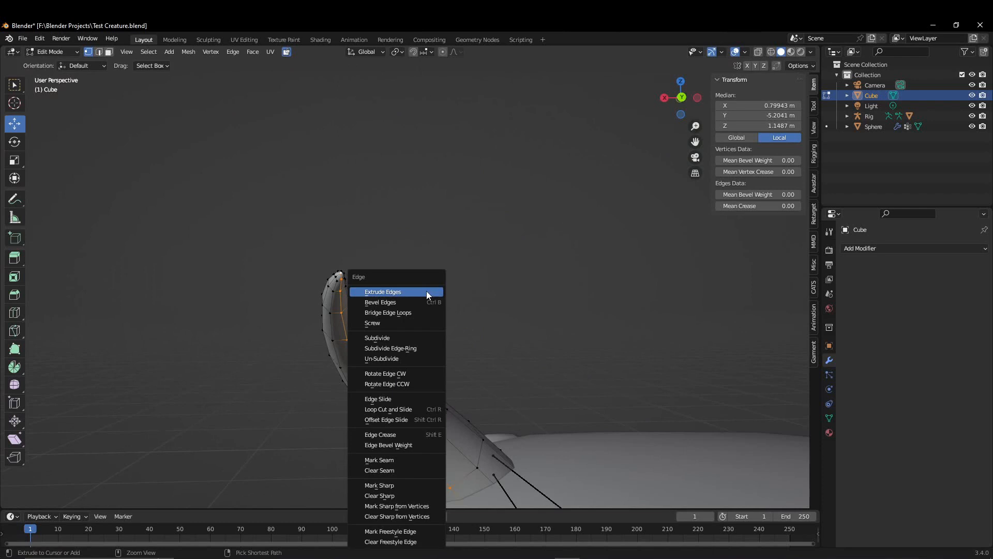
left_click(425, 460)
Split the 3D viewport vertically and turn the new area into a UV Editor.
middle_click_drag(425, 460, 517, 414)
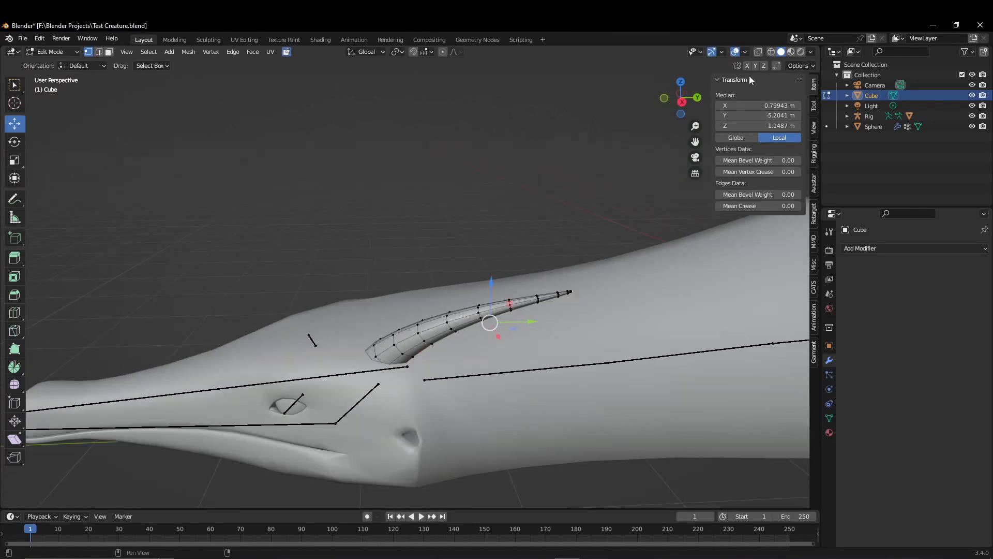
right_click(643, 47)
left_click(638, 61)
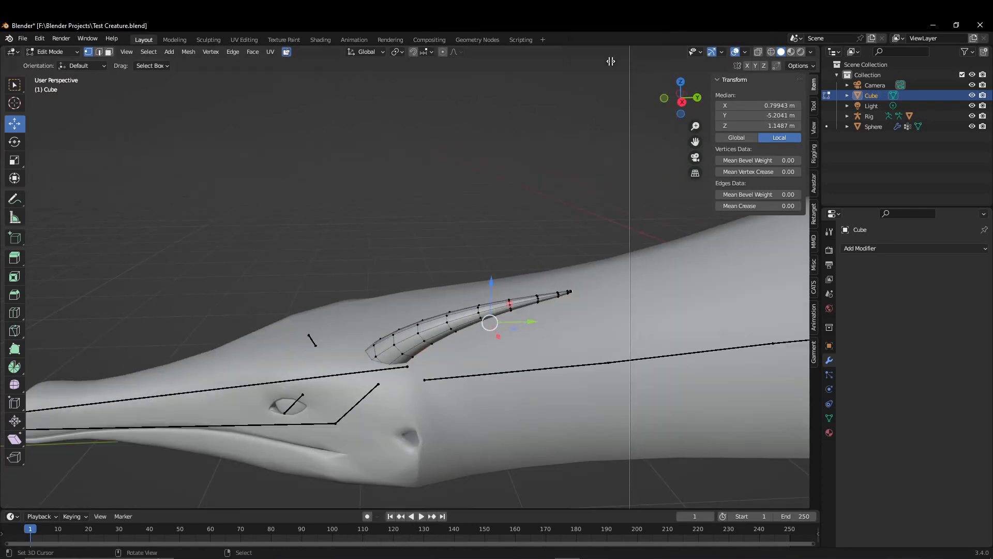
left_click(566, 63)
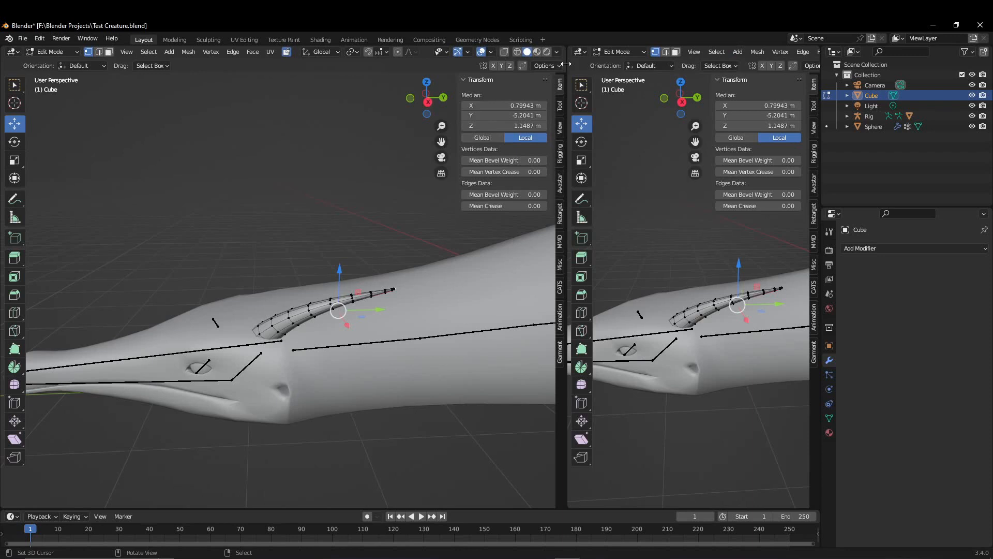
left_click(580, 52)
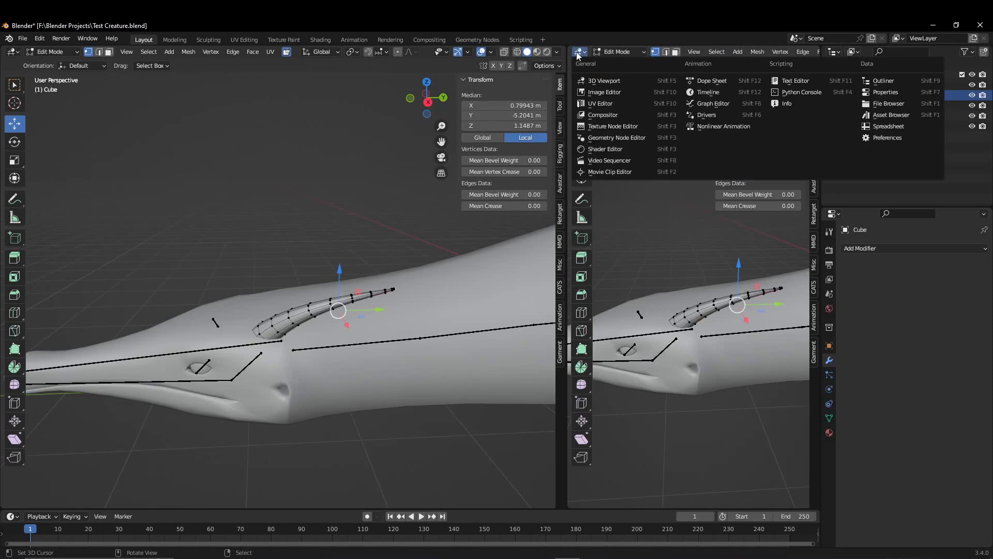
left_click(601, 103)
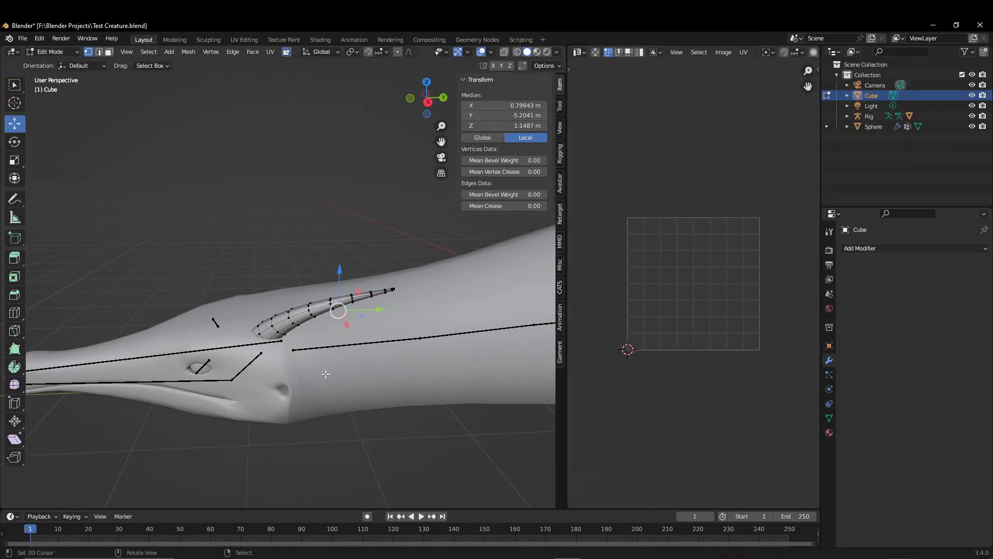
Select the whole horn mesh and unwrap it.
key("a")
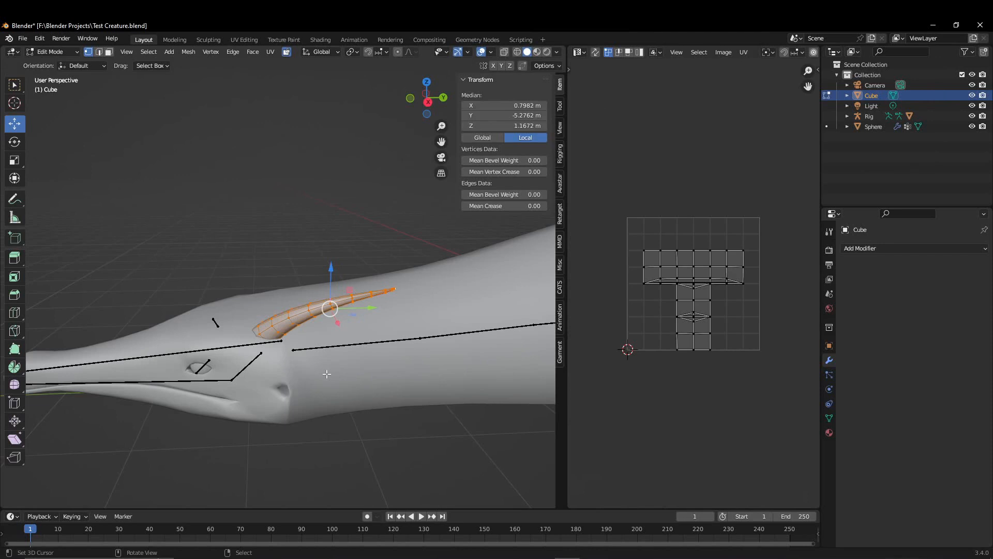
key("u")
left_click(297, 316)
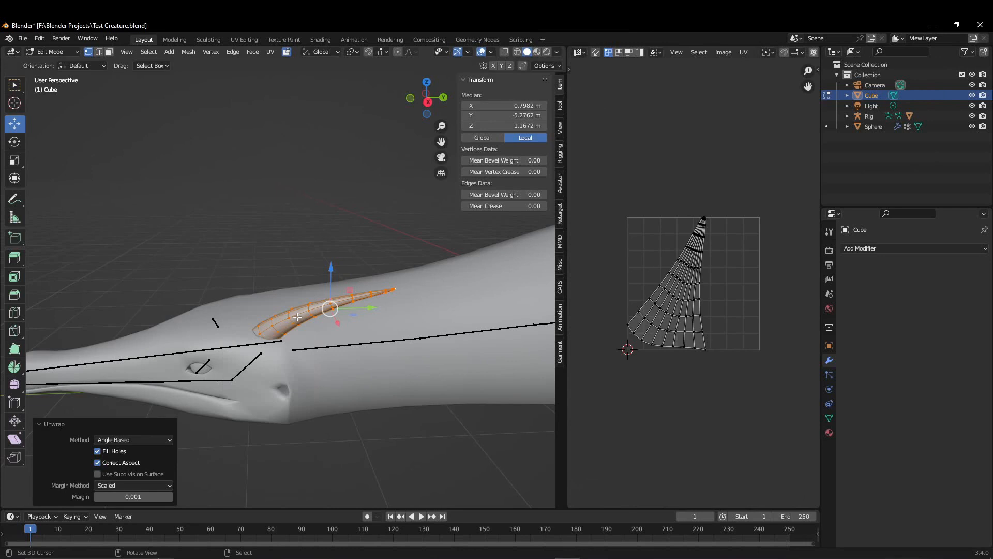
Select the horn's UV island, shrink it to roughly a quarter of its size and move it to the UV square's upper-left area.
left_click(668, 330)
key("l")
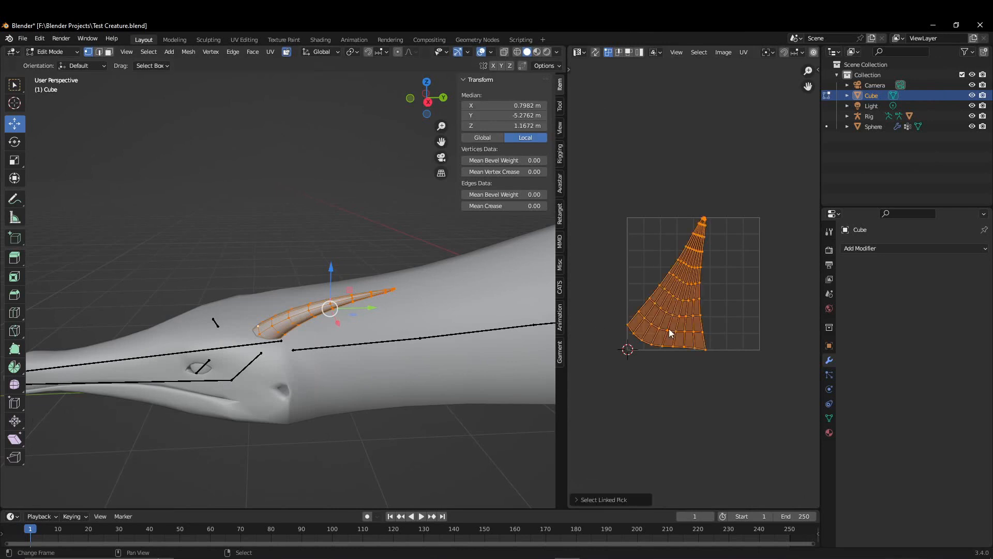
key("s")
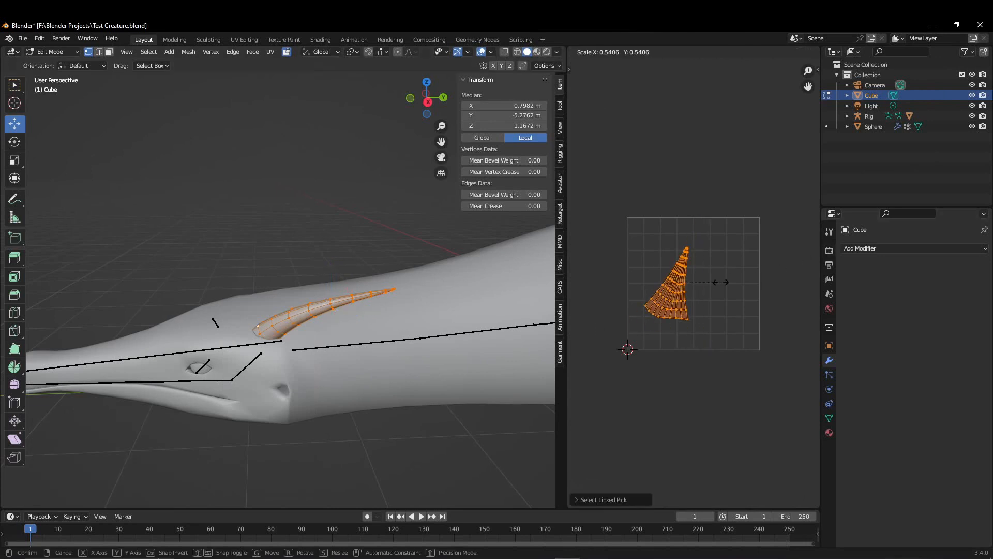
left_click(728, 287)
key("g")
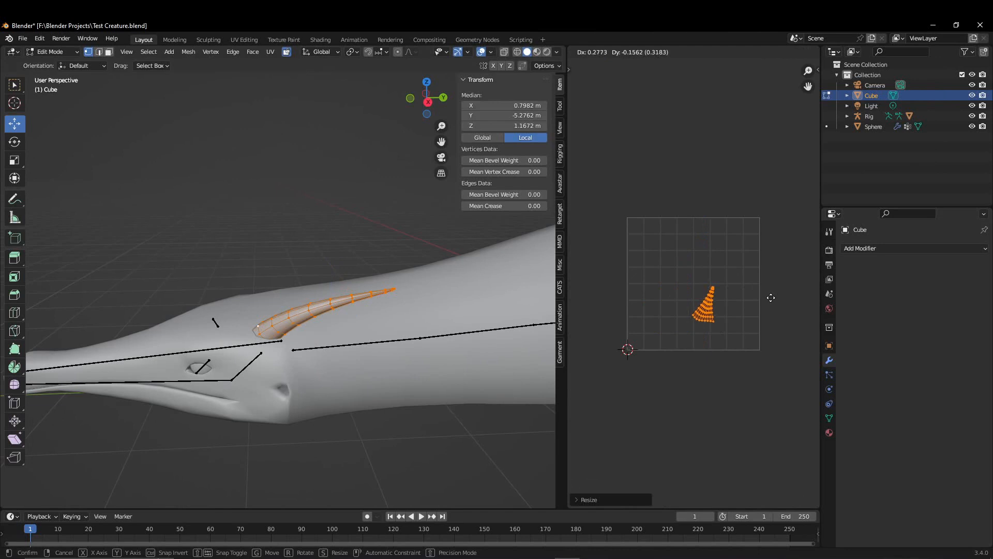
left_click(709, 237)
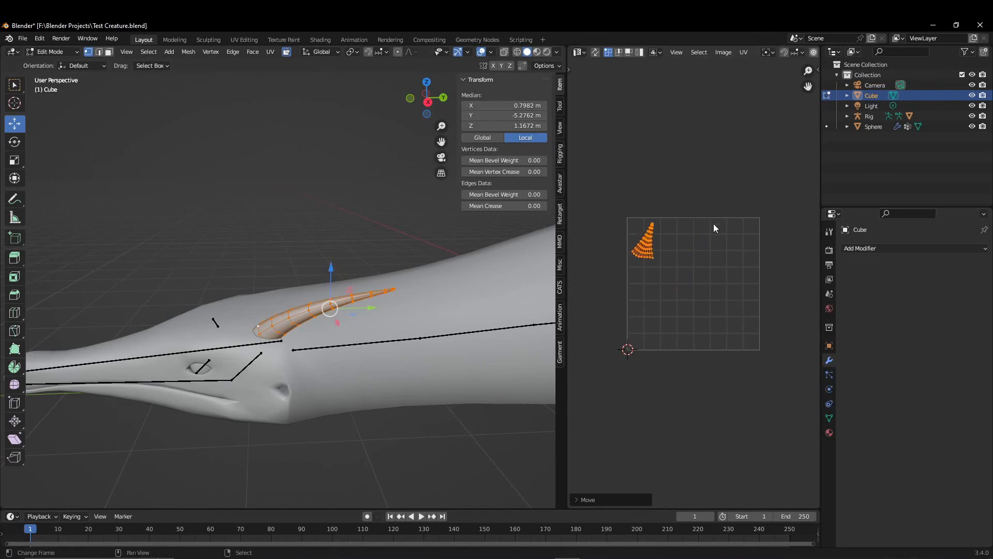
Rotate the horn's UV island about 75° and fit it into the upper-left corner of the UV square.
key("r")
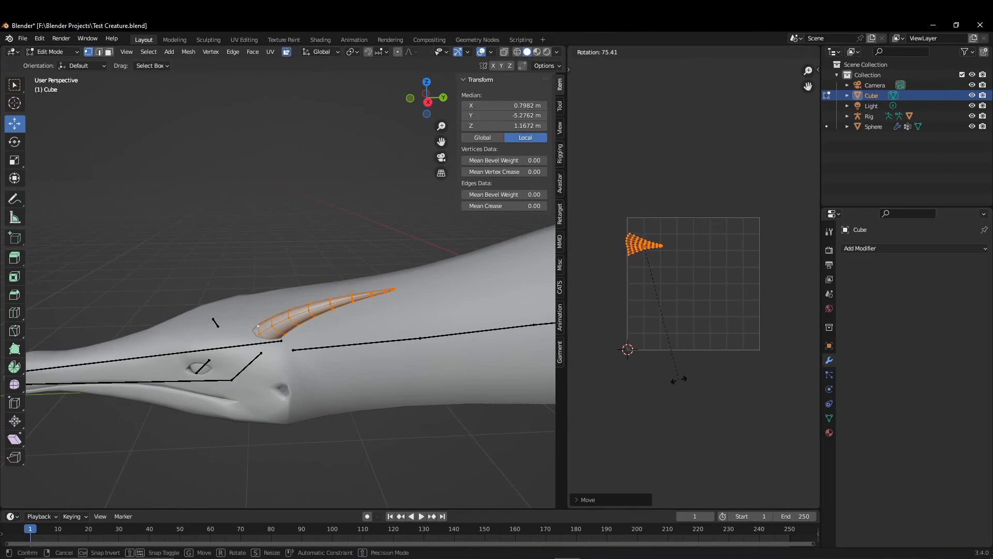
left_click(684, 377)
key("g")
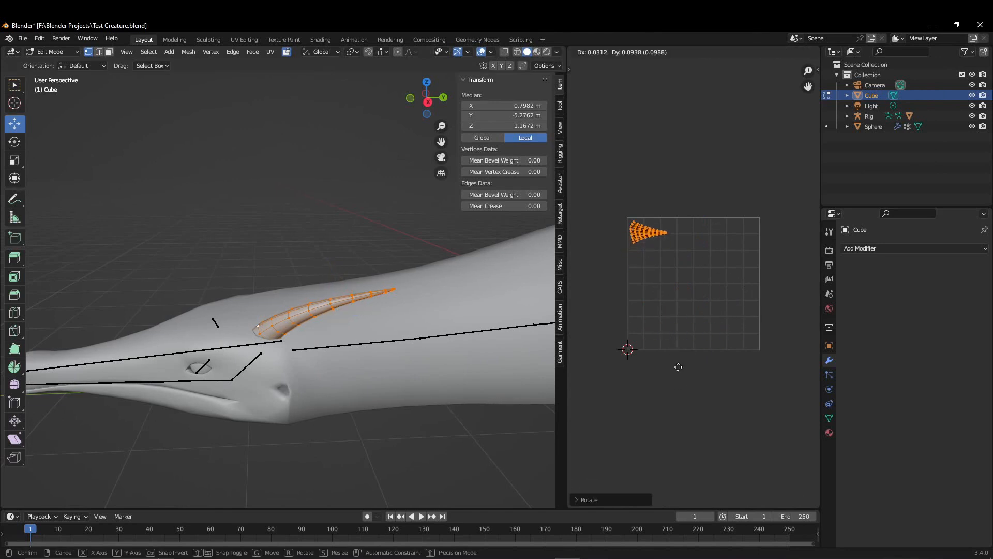
left_click(679, 369)
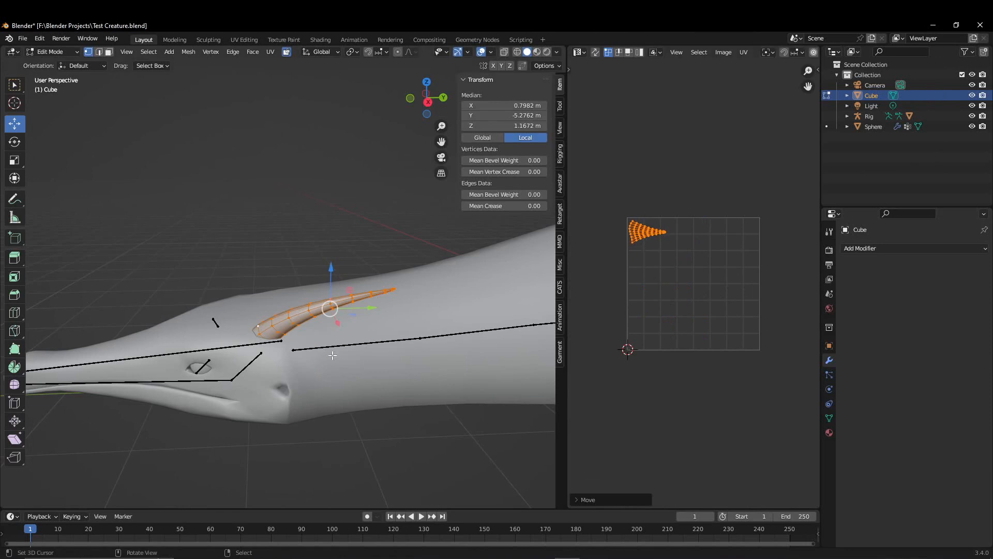
Duplicate the horn and place the copy about 0.2 m outward along X and 0.1 m lower.
middle_click_drag(276, 371, 312, 360)
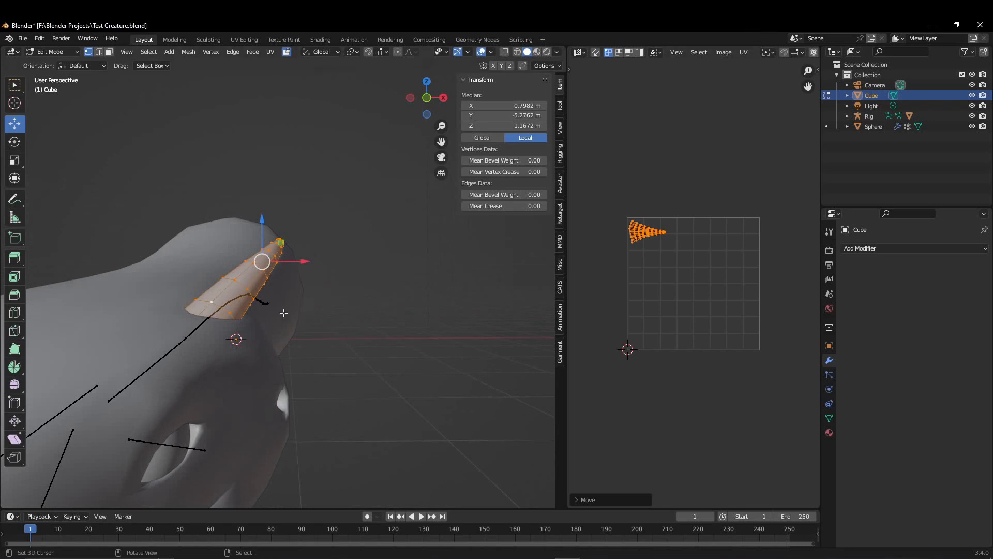
key("shift+d")
left_click(310, 346)
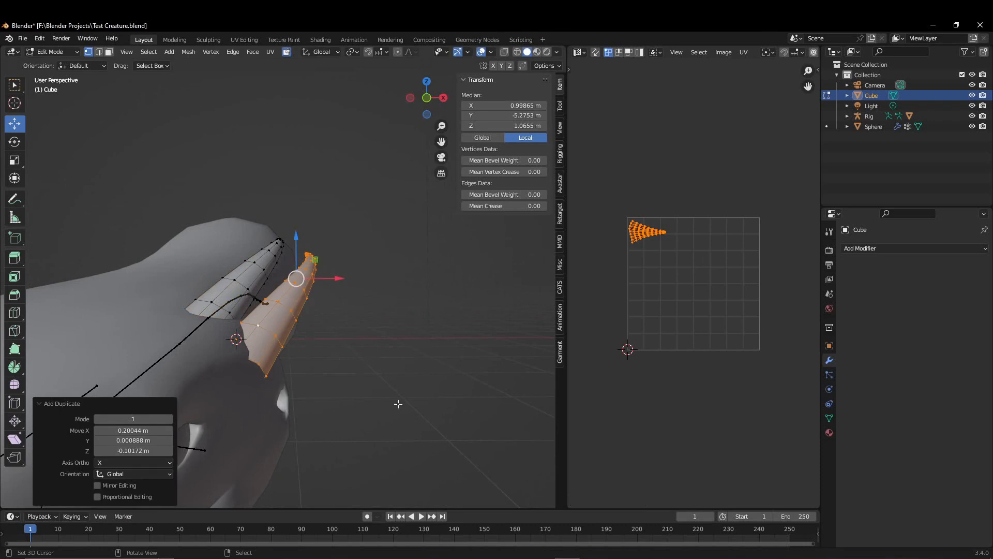
Scale the duplicated horn to about 0.722 and rotate it about 9.83° seen from the front.
middle_click_drag(398, 401, 291, 399)
key("s")
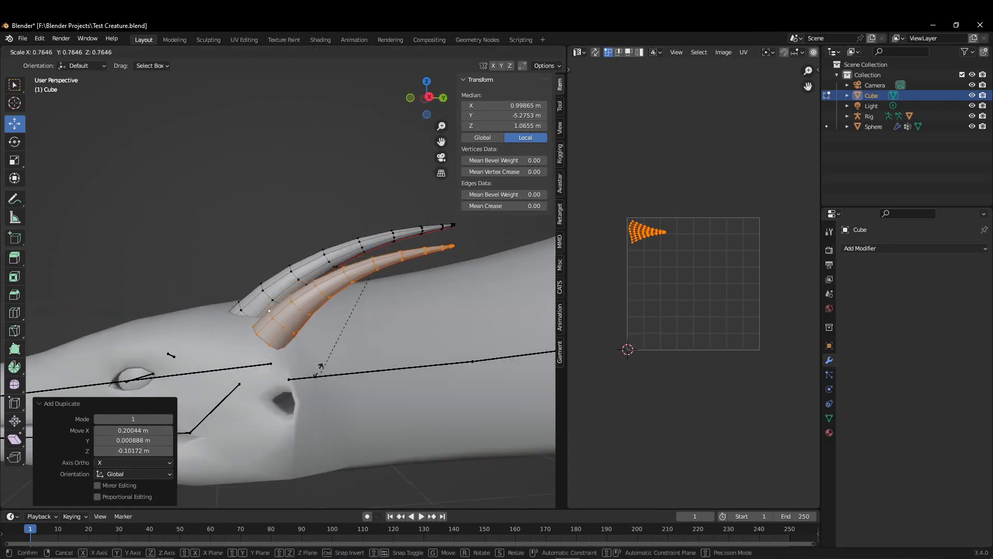
left_click(298, 352)
middle_click_drag(298, 352, 408, 358)
key("r")
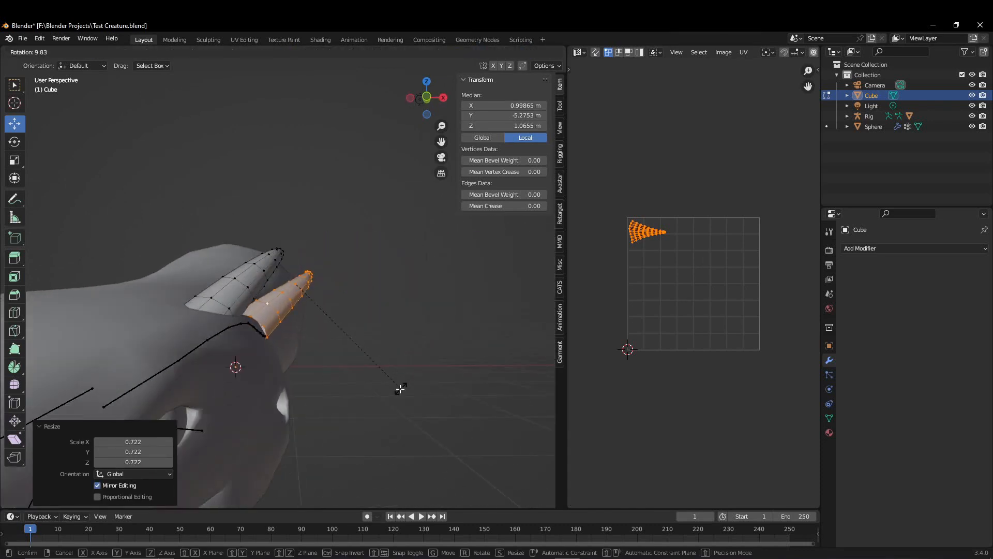
left_click(260, 377)
Lower the smaller horn about 0.105 m along Z and shift it about 0.006 m inward along X.
middle_click_drag(260, 378, 348, 224)
key("g")
key("z")
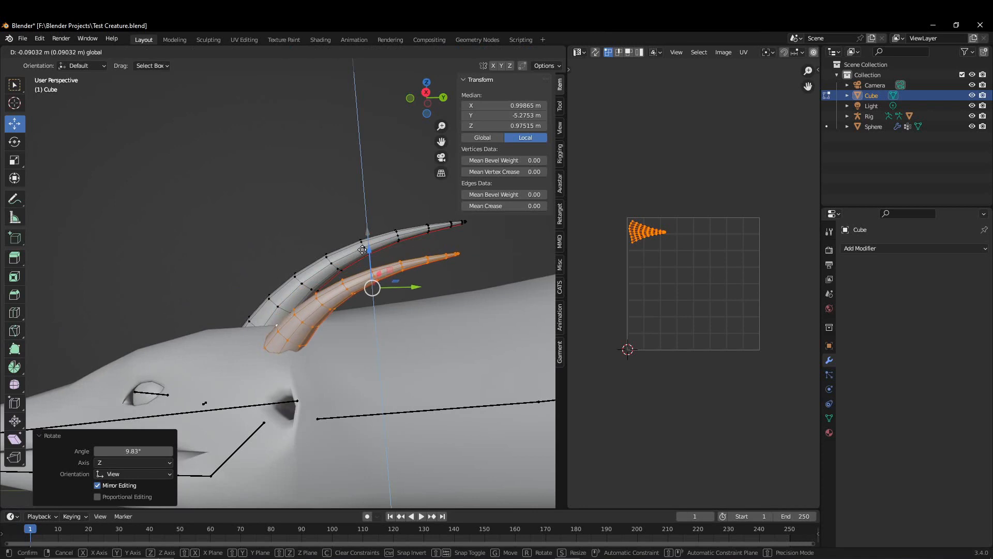
left_click(322, 321)
middle_click_drag(322, 321, 425, 351)
left_click_drag(345, 290, 342, 290)
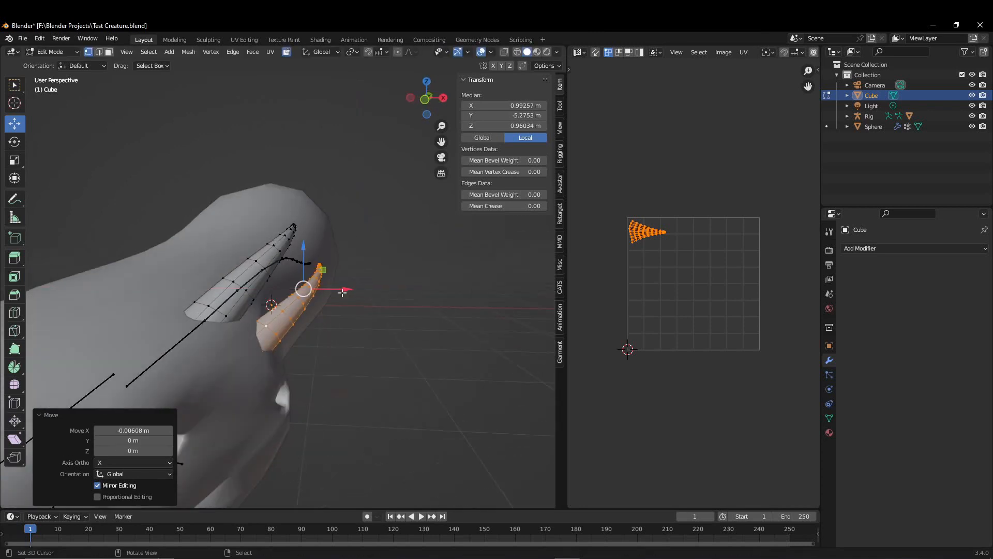
Rotate the smaller horn about 4.47° seen from the side, plus about 6.81° seen from a raised side view.
middle_click_drag(340, 312, 286, 324)
key("r")
left_click(364, 426)
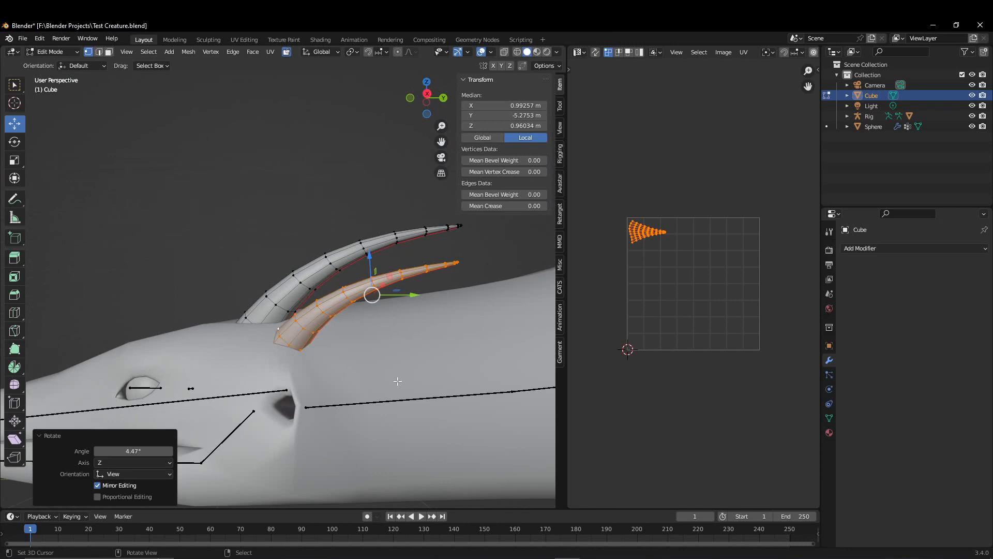
middle_click_drag(397, 378, 411, 319)
key("r")
left_click(419, 335)
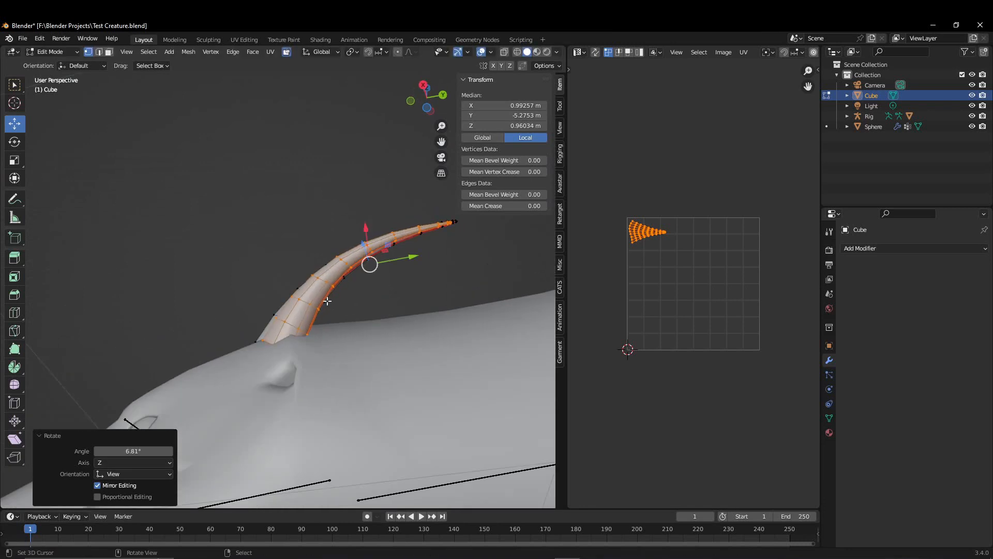
Shift the smaller horn about 0.034 m inward along X and lower it about 0.027 m along Z.
middle_click_drag(327, 301, 444, 366)
key("g")
key("x")
left_click(357, 320)
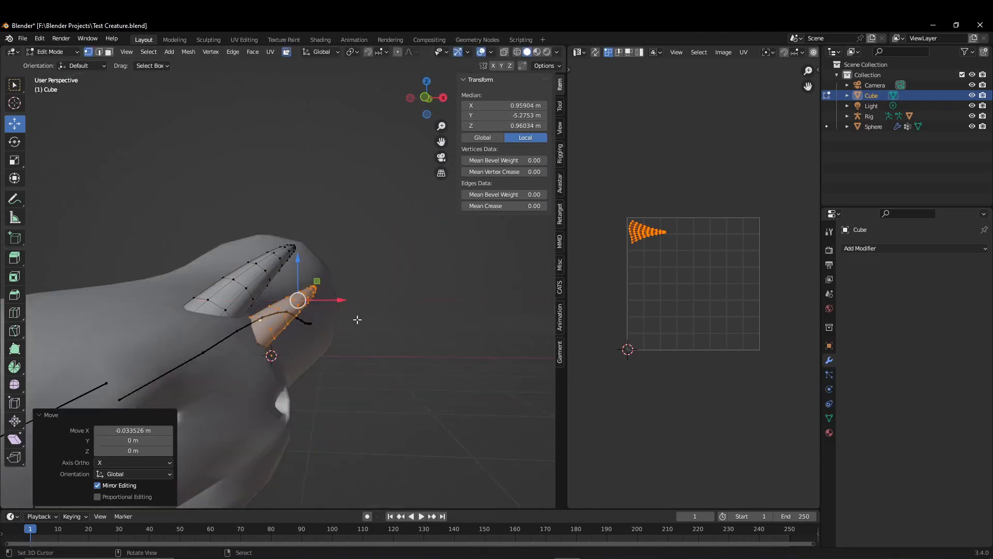
middle_click_drag(357, 319, 335, 286)
key("g")
key("z")
left_click(373, 361)
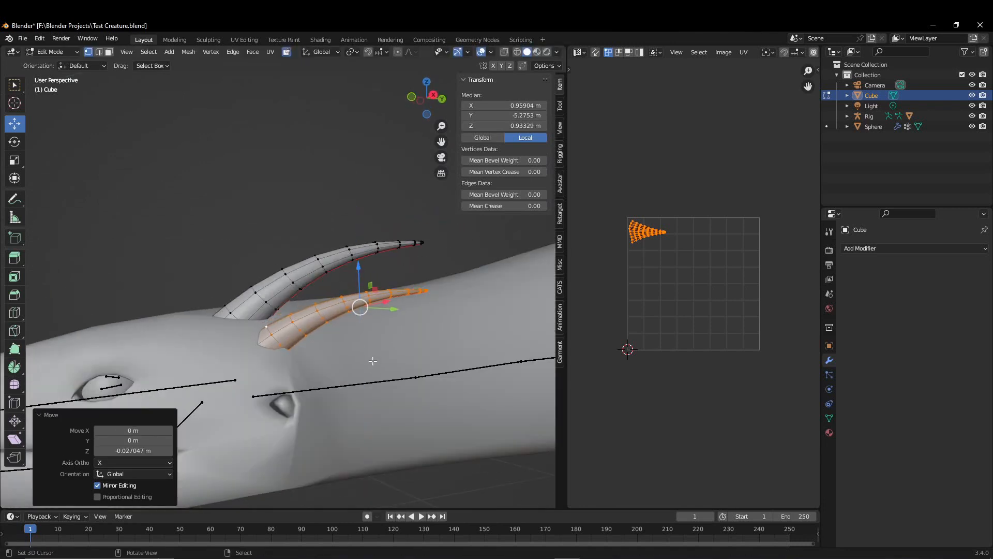
Scale the smaller horn to about 0.833 and move it about 0.043 m forward along Y and 0.03 m inward along X.
middle_click_drag(372, 361, 443, 355)
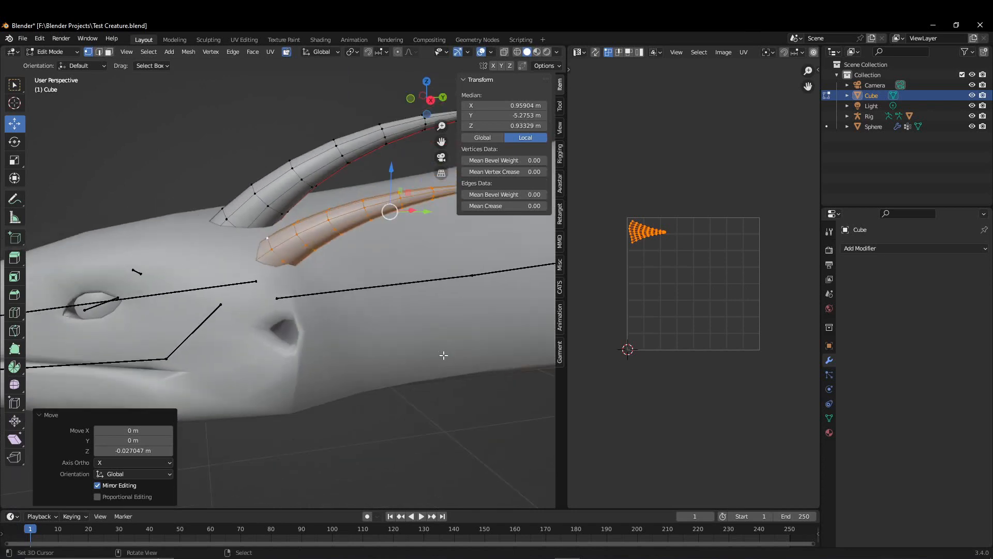
key("s")
left_click(419, 246)
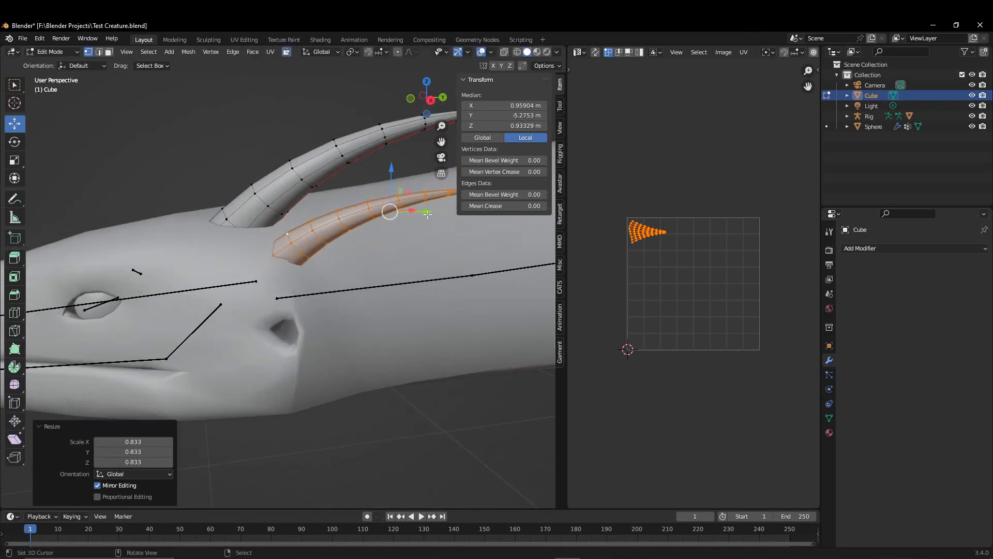
left_click_drag(427, 214, 414, 212)
middle_click_drag(408, 217, 273, 180)
left_click_drag(253, 172, 259, 173)
Duplicate the smaller horn about 0.23 m forward along Y, tilt the copy upward and shift it about 0.088 m outward along X.
middle_click_drag(282, 286, 381, 292)
scroll(376, 292, "down", 2)
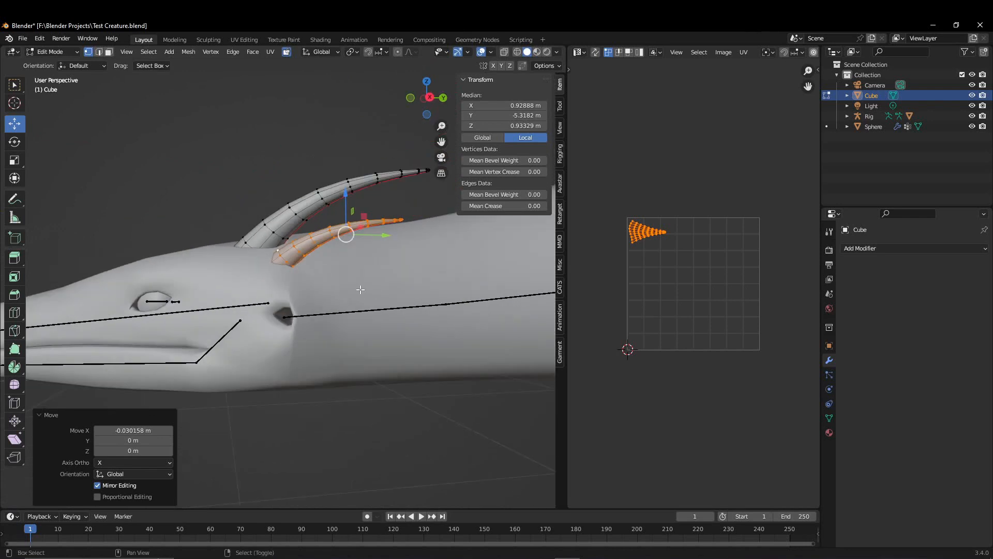
key("shift+d")
left_click(321, 289)
middle_click_drag(330, 290, 364, 280)
key("r")
left_click(368, 278)
mouse_move(329, 238)
left_mouse_down()
mouse_move(314, 235)
mouse_move(335, 237)
left_mouse_up()
Move the third horn about 0.121 m forward along Y and rotate it about 22.9° seen from the front.
middle_click_drag(378, 279, 323, 254)
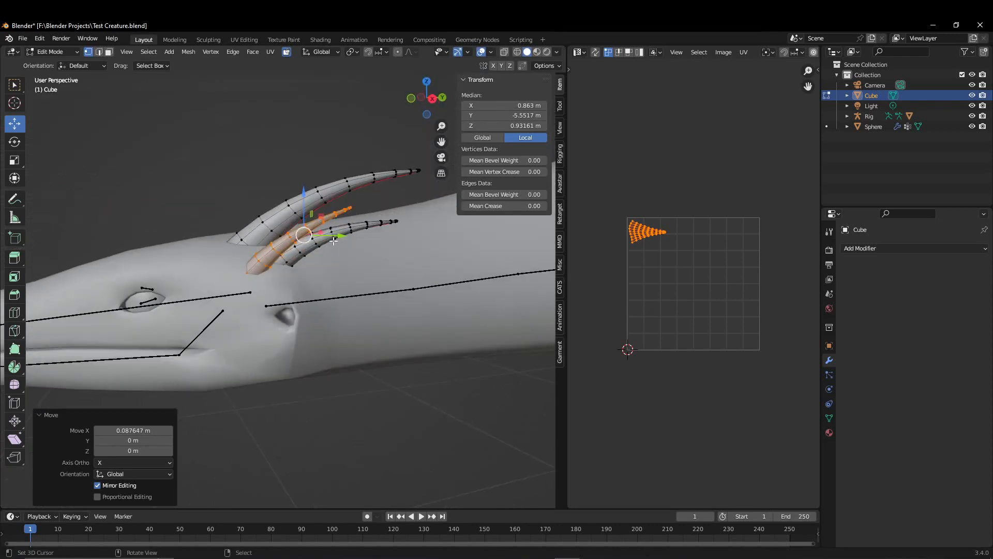
left_click_drag(334, 239, 314, 238)
middle_click_drag(314, 243, 402, 285)
key("r")
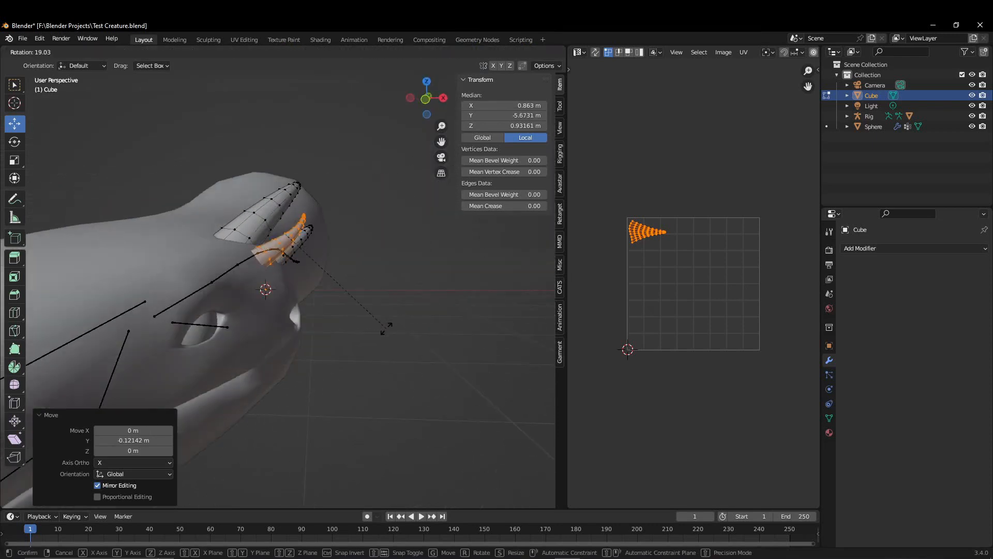
left_click(380, 331)
Rotate the third horn seen from the side and raise it about 0.033 m along Z.
middle_click_drag(377, 333, 300, 269)
key("r")
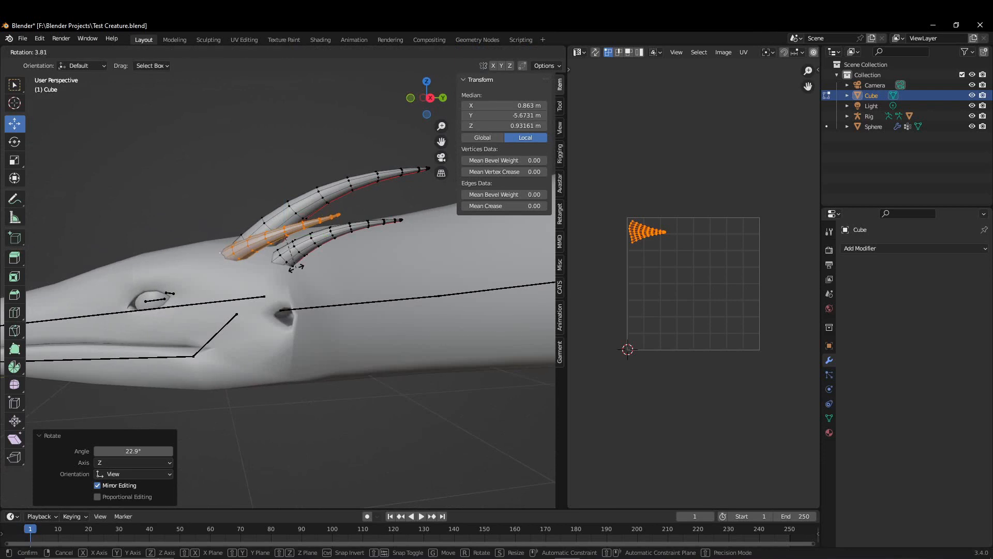
left_click(292, 227)
left_click_drag(281, 193, 281, 187)
Rotate the third horn about 8.64° seen from above and move it about 0.057 m forward along Y and 0.018 m outward along X.
middle_click_drag(301, 245, 436, 350)
key("r")
left_click(343, 272)
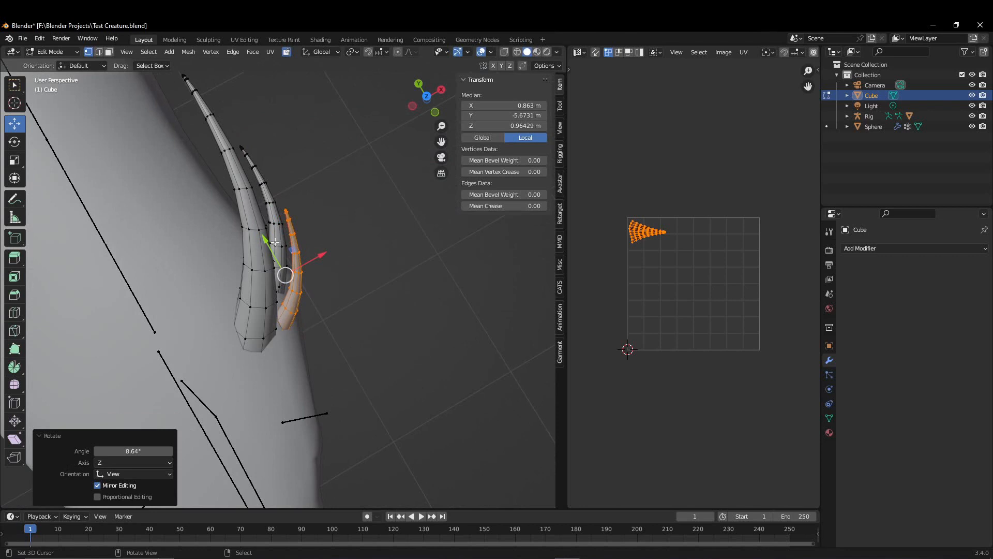
left_click_drag(275, 242, 331, 261)
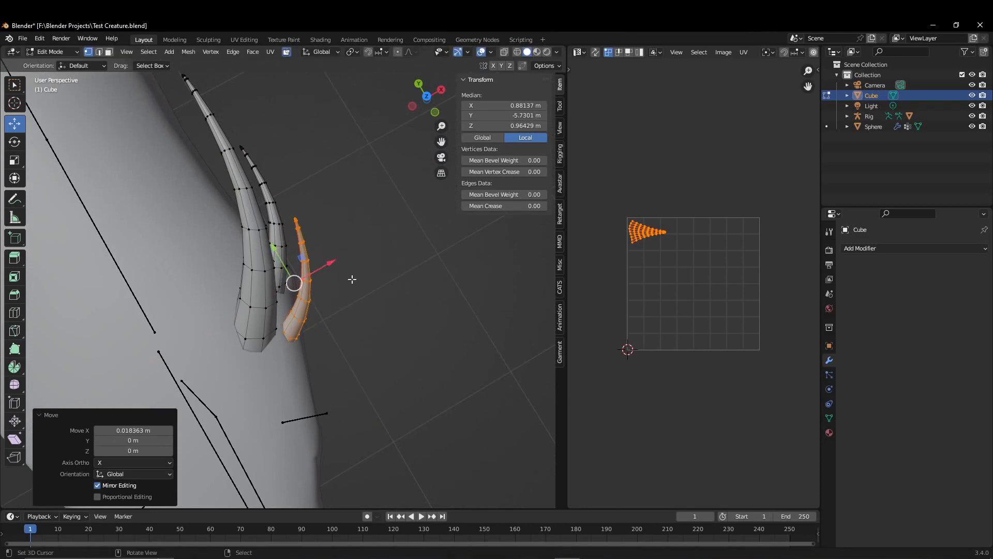
Select all three horns and symmetrize them from +X to -X onto the other side of the head.
middle_click_drag(331, 261, 230, 208)
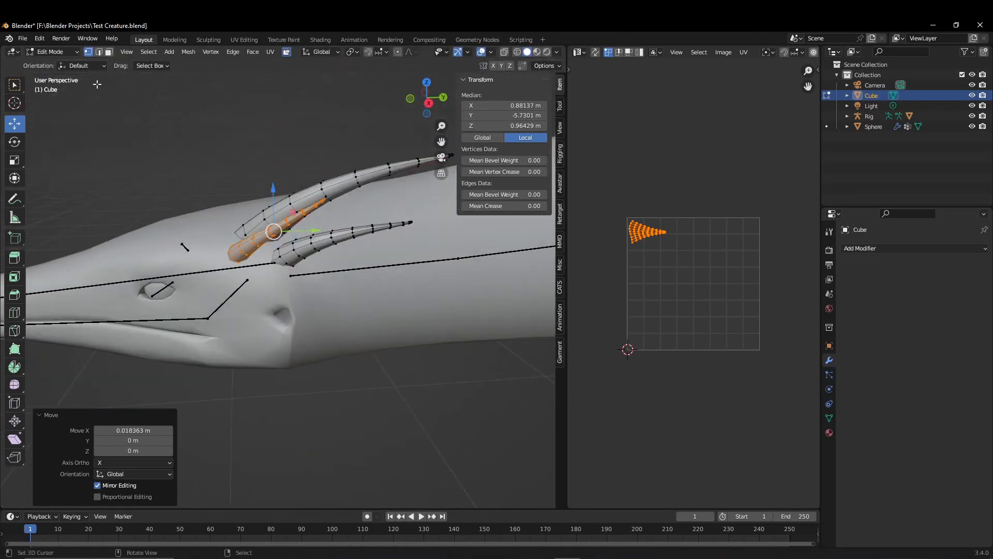
key("a")
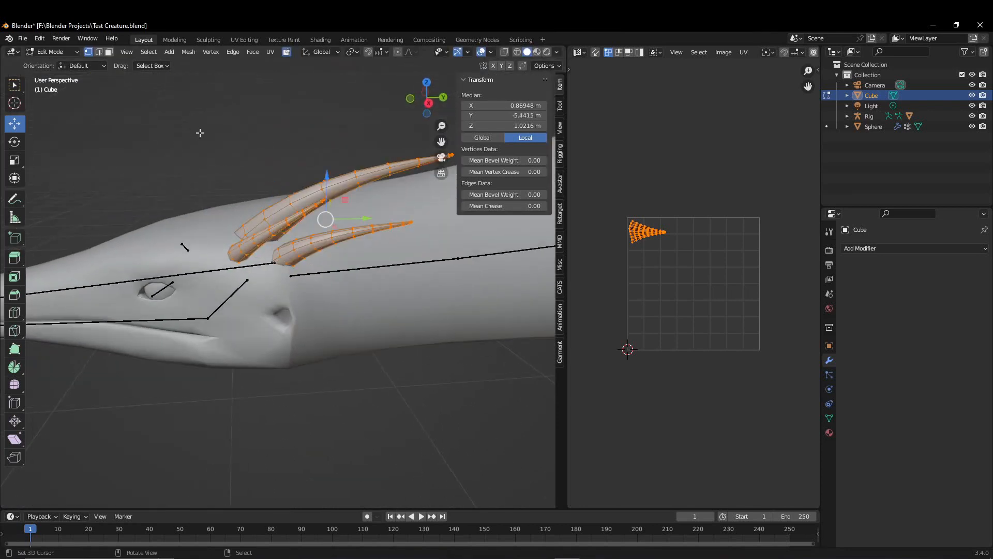
left_click(191, 53)
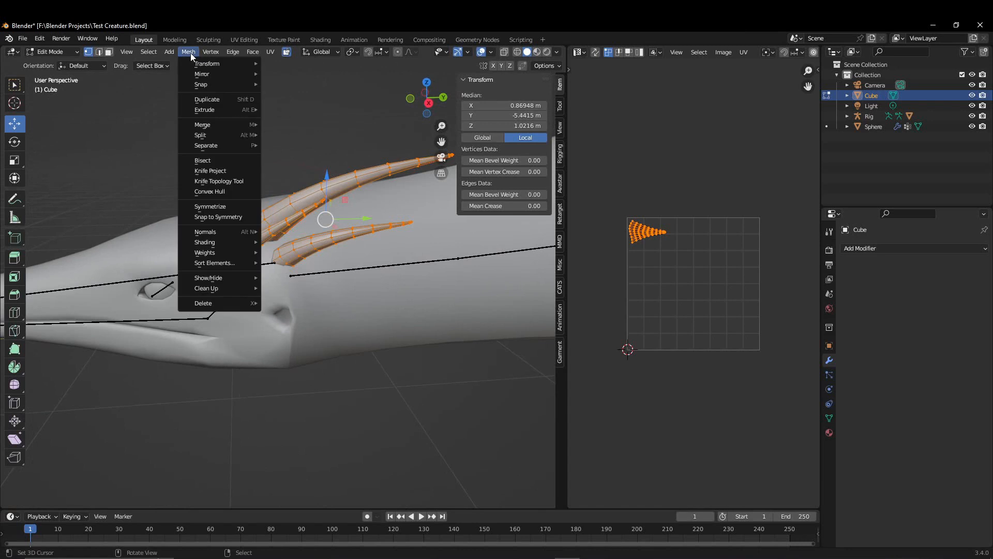
left_click(220, 207)
middle_click_drag(222, 208, 128, 243)
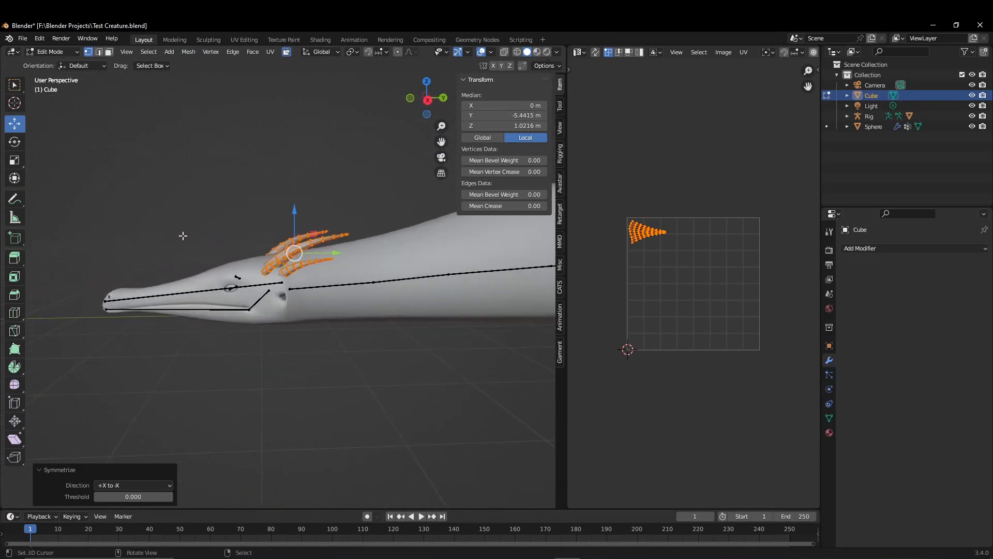
scroll(182, 235, "up", 3)
Check the horns' shading in Object Mode, and examine their overlapping UV islands in Edit Mode.
left_click(52, 51)
left_click(72, 65)
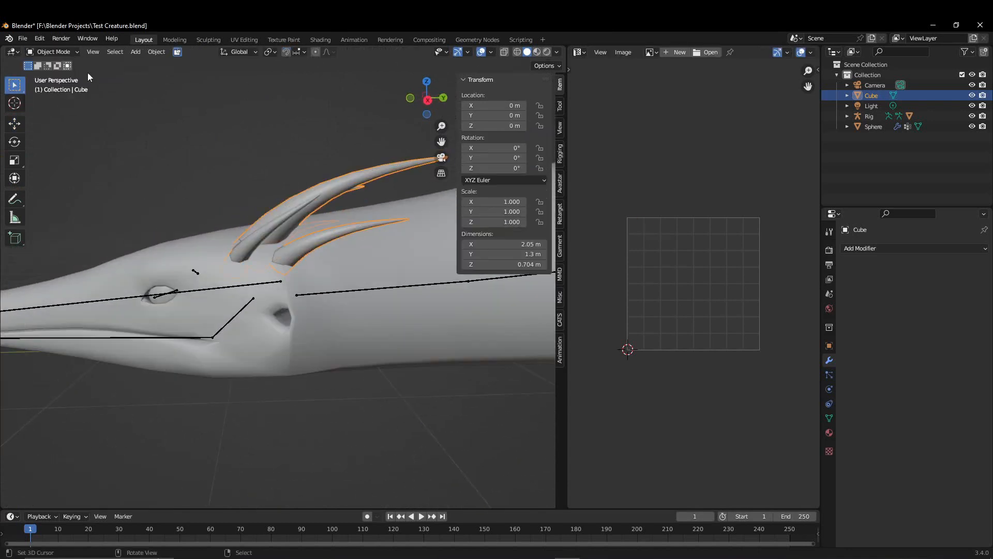
left_click(51, 51)
left_click(52, 78)
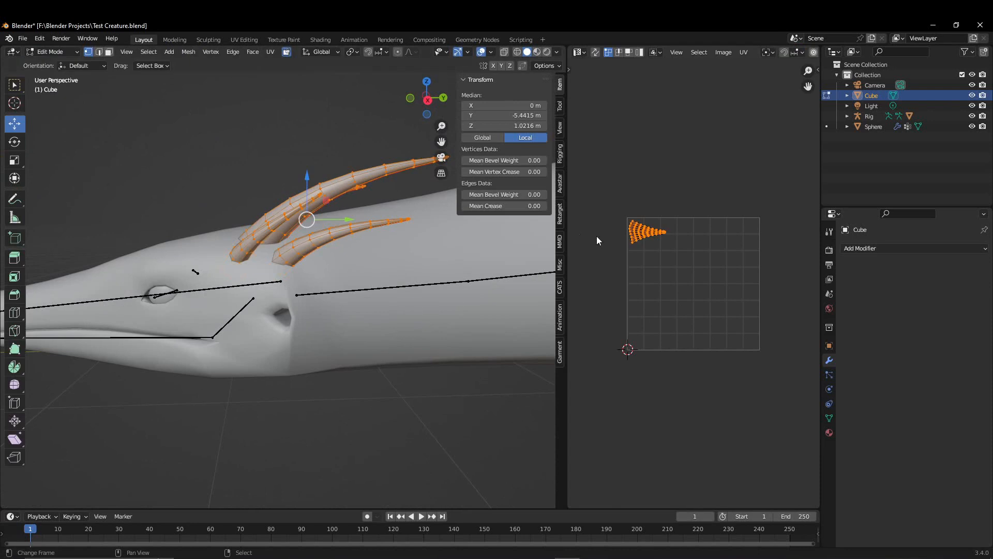
scroll(597, 236, "up", 5)
middle_click_drag(761, 429, 621, 351)
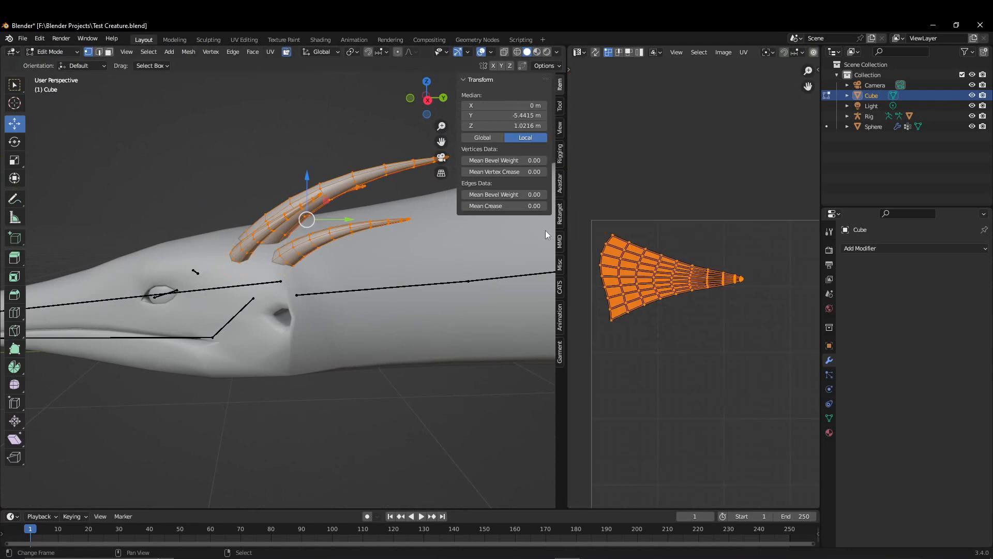
scroll(727, 350, "down", 4)
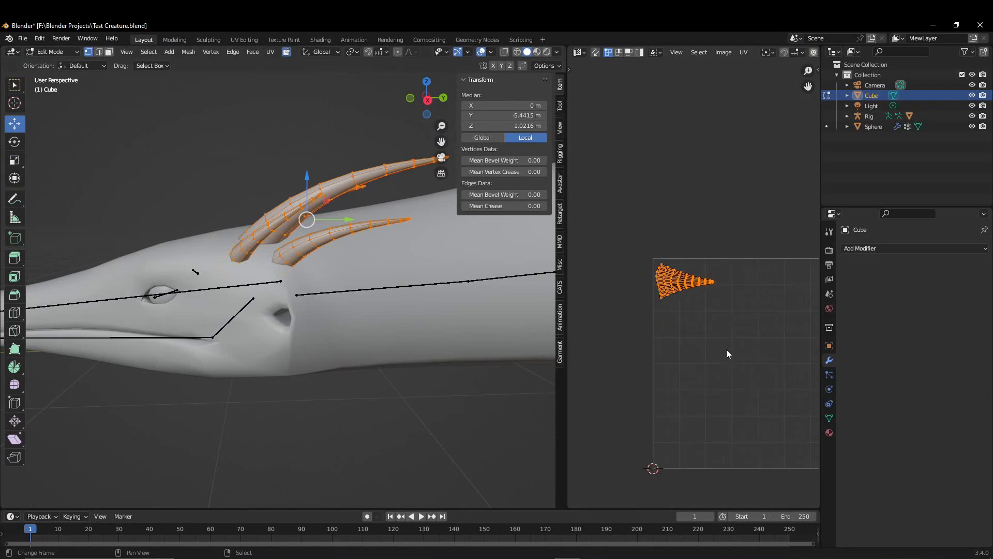
middle_click_drag(740, 377, 698, 364)
Return to Object Mode and add an Armature modifier to the horns with Rig as its object.
left_click(52, 51)
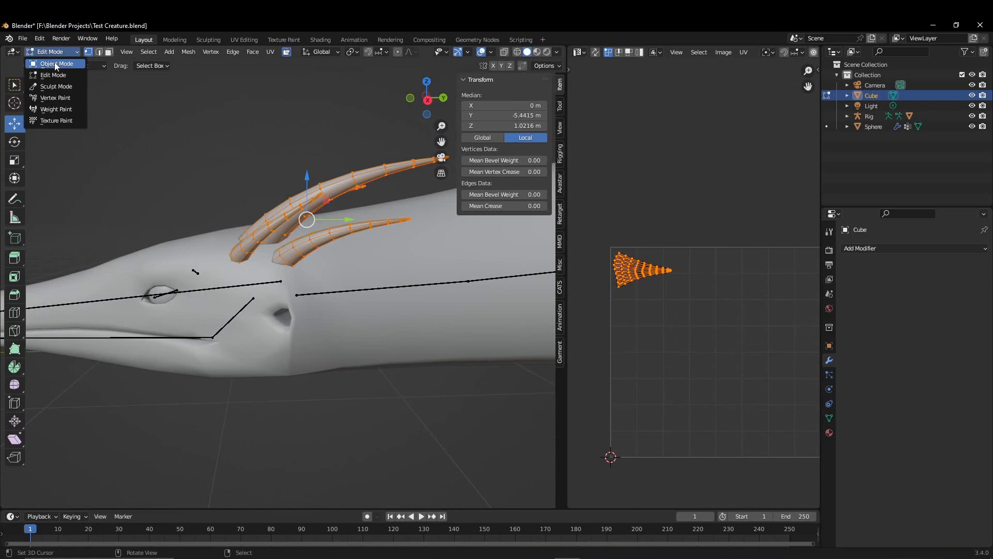
left_click(55, 62)
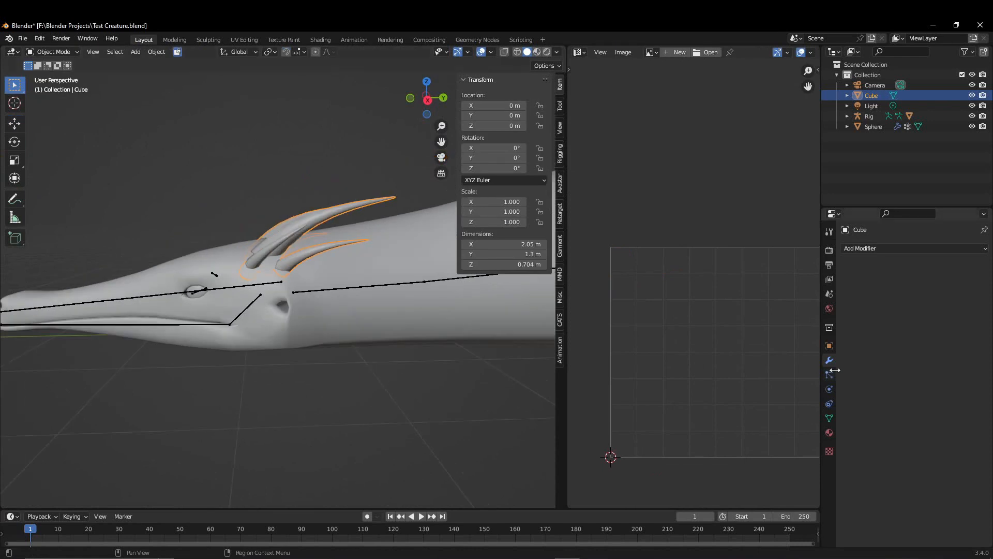
left_click(898, 251)
left_click(887, 272)
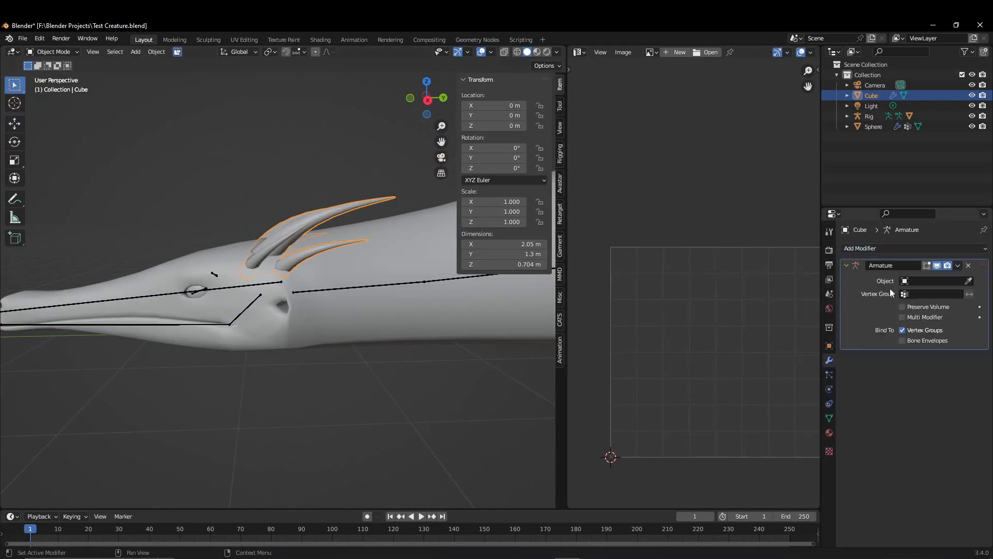
left_click(916, 280)
left_click(912, 296)
Add a vertex group named Head to the horns mesh.
left_click(829, 418)
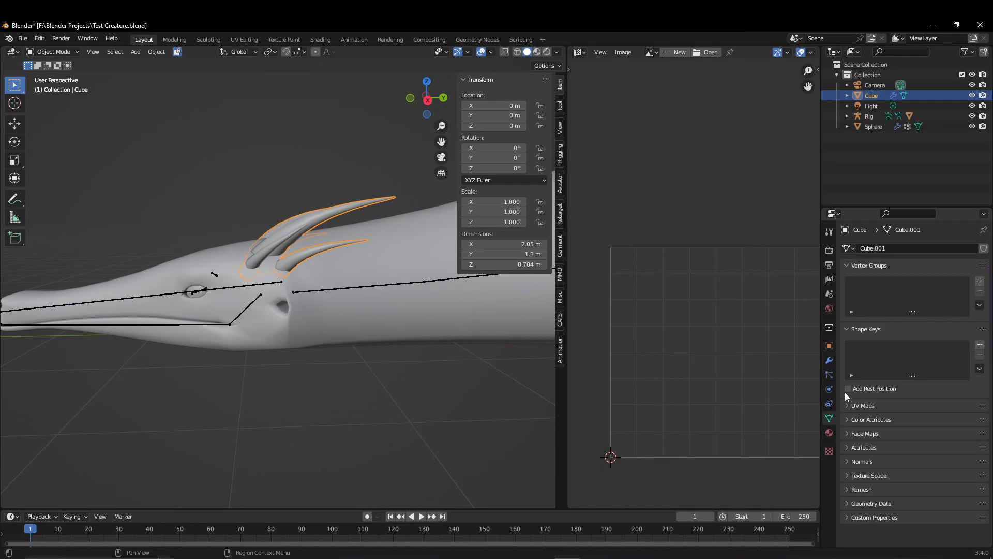
left_click(980, 281)
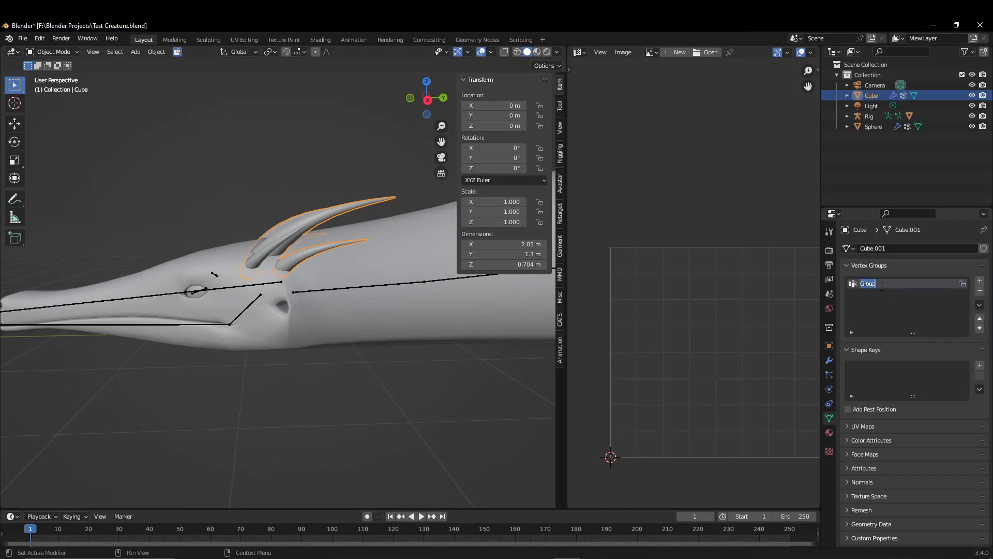
type("Head")
Rename the horns object from Cube to Horns.
left_click(829, 346)
double_click(910, 248)
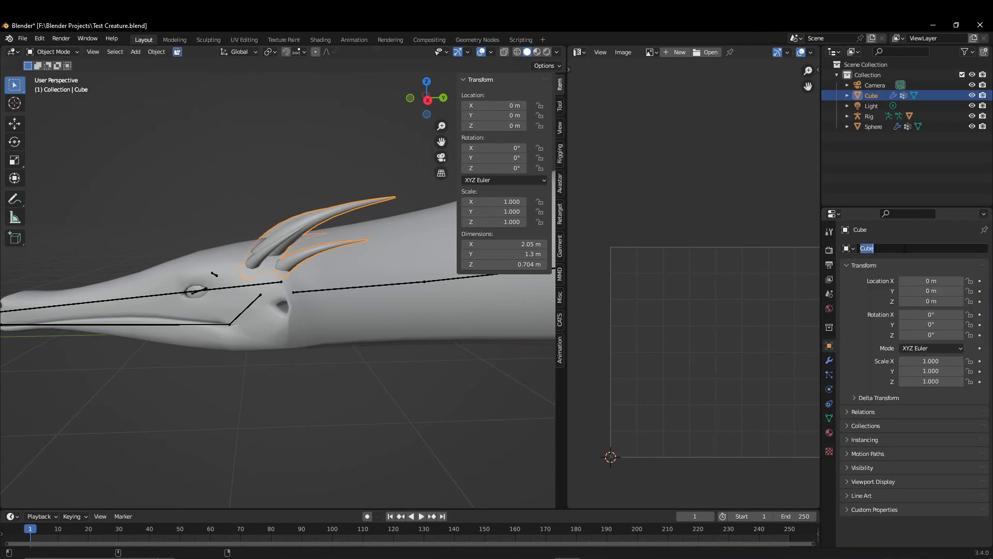
type("Horns")
key("Return")
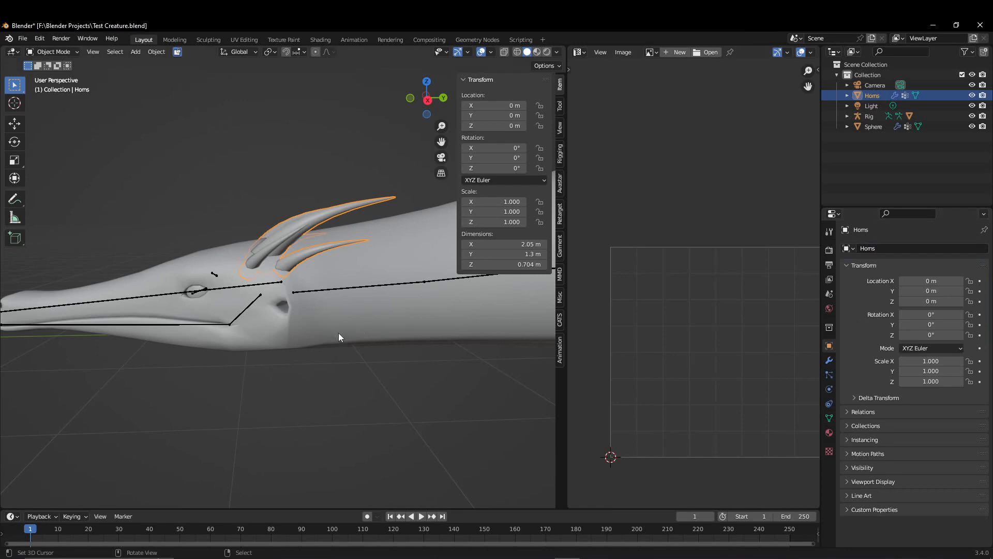
Rename the Sphere object as Eyes.
middle_click_drag(338, 333, 362, 321)
left_click(865, 128)
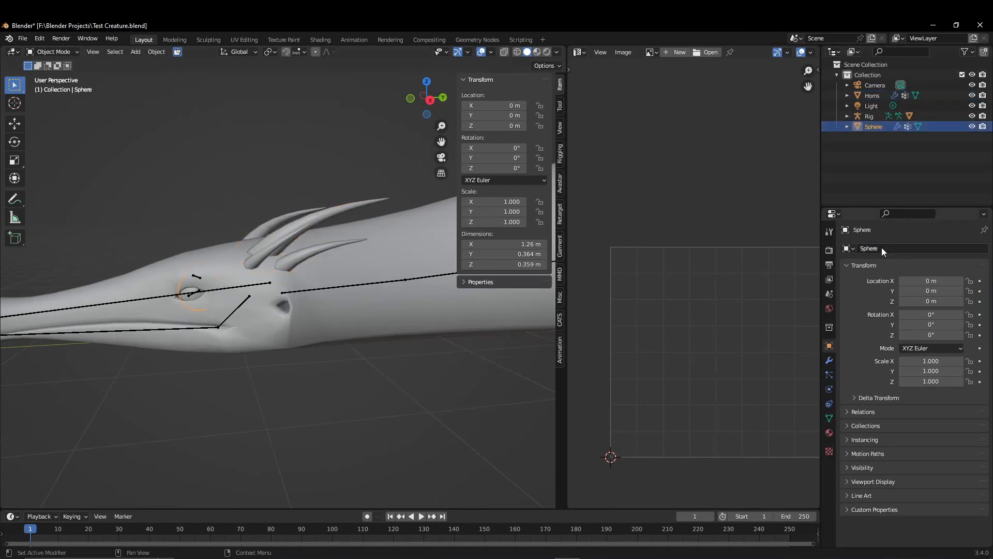
double_click(881, 249)
type("Eyes")
key("Return")
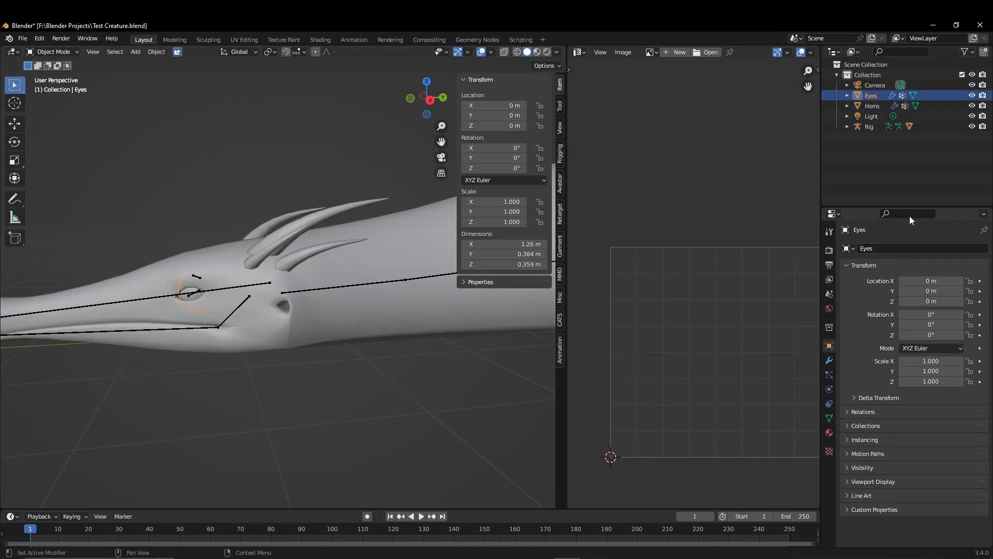
Compare the Horns vertex group's name with the rig's head bone in Pose Mode, and return to Object Mode.
left_click(876, 107)
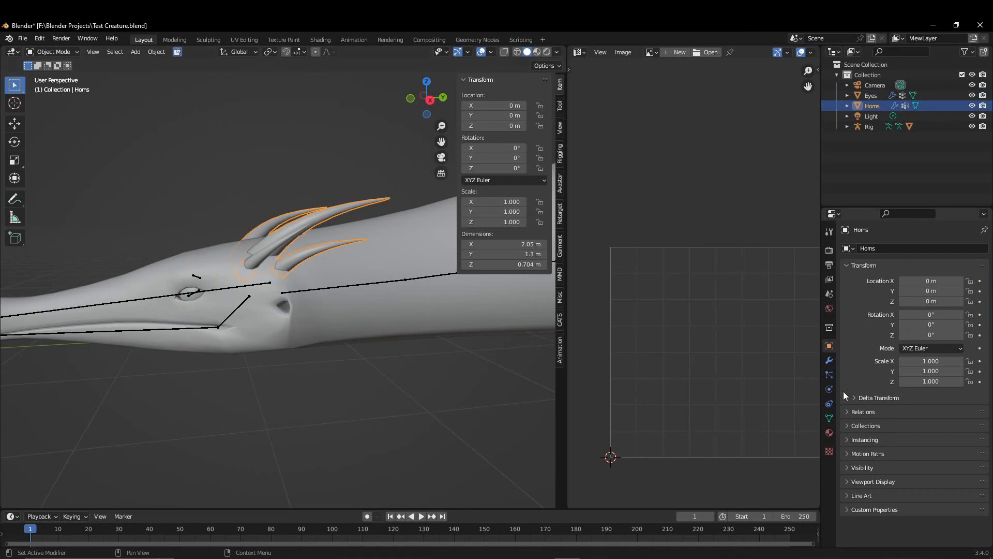
left_click(829, 418)
left_click(257, 288)
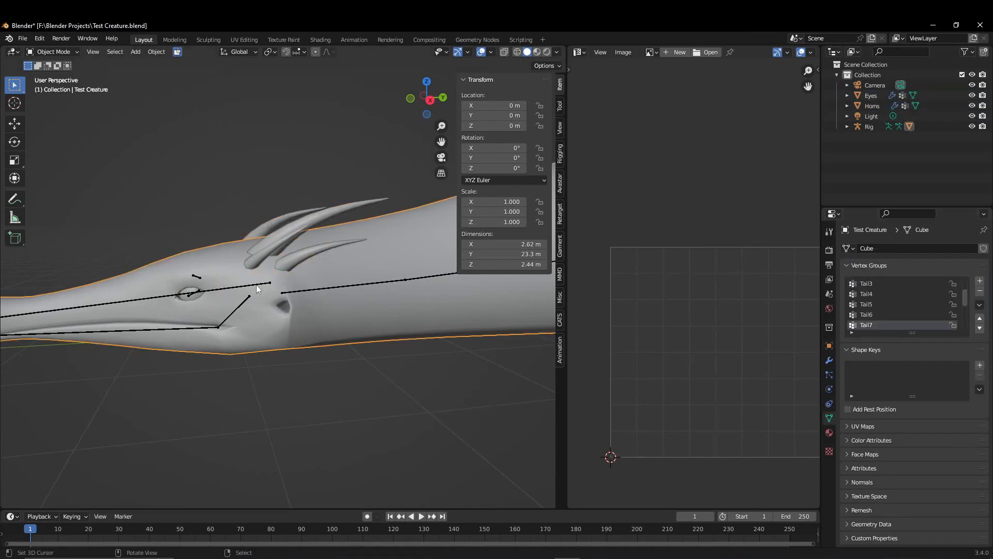
left_click(56, 87)
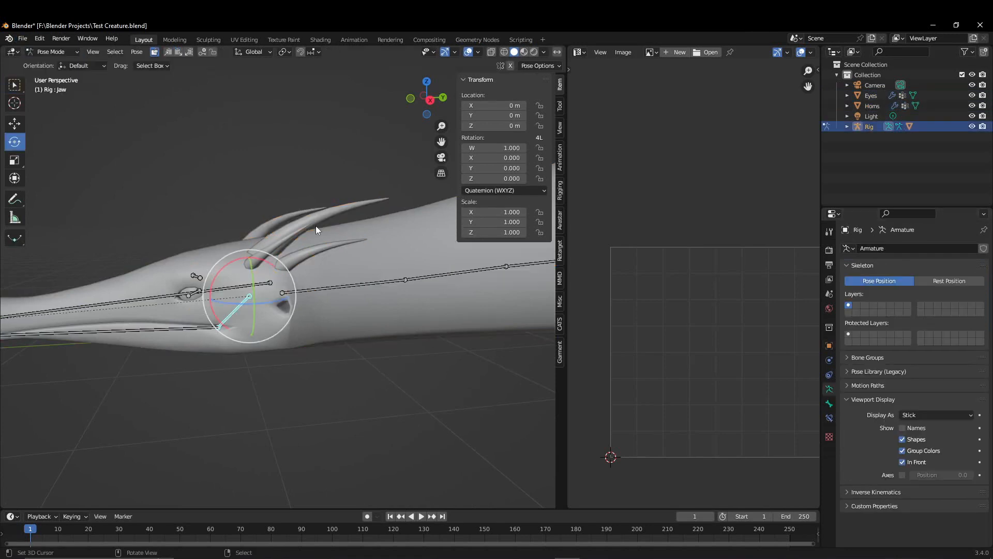
left_click(268, 285)
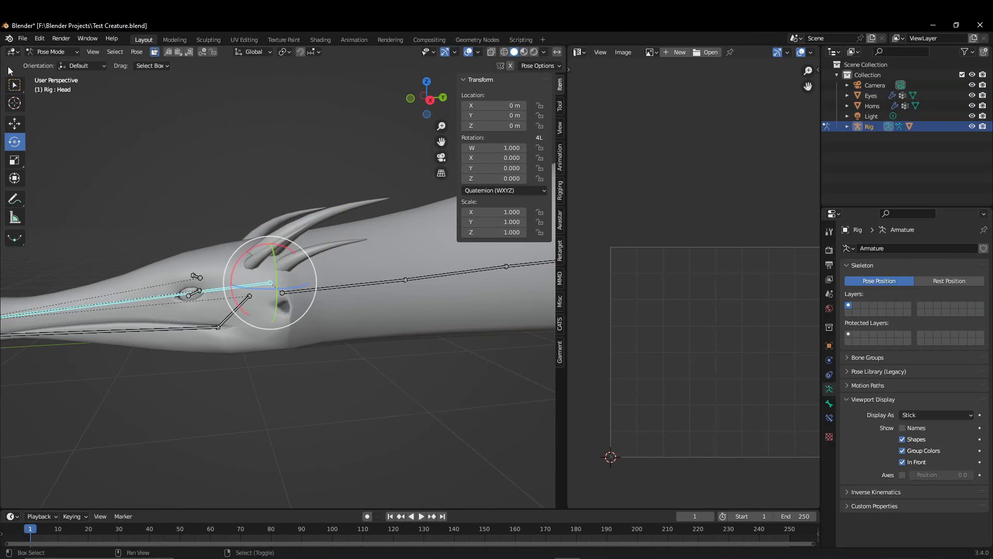
left_click(60, 55)
left_click(52, 63)
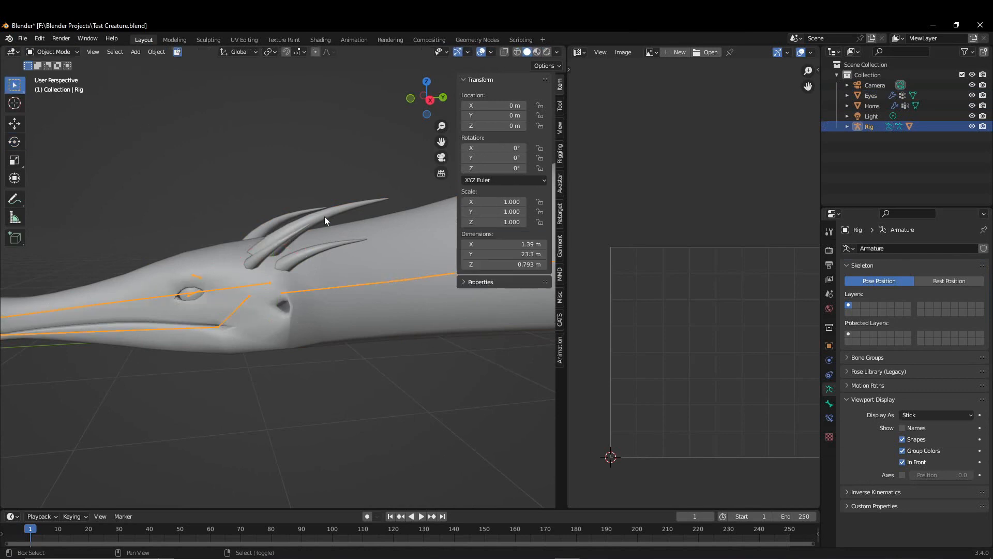
Enter Weight Paint mode on the Horns with the rig also selected, and paint the horns at weight 1.000 for the Head group.
left_click(324, 216, "shift")
left_click(53, 53)
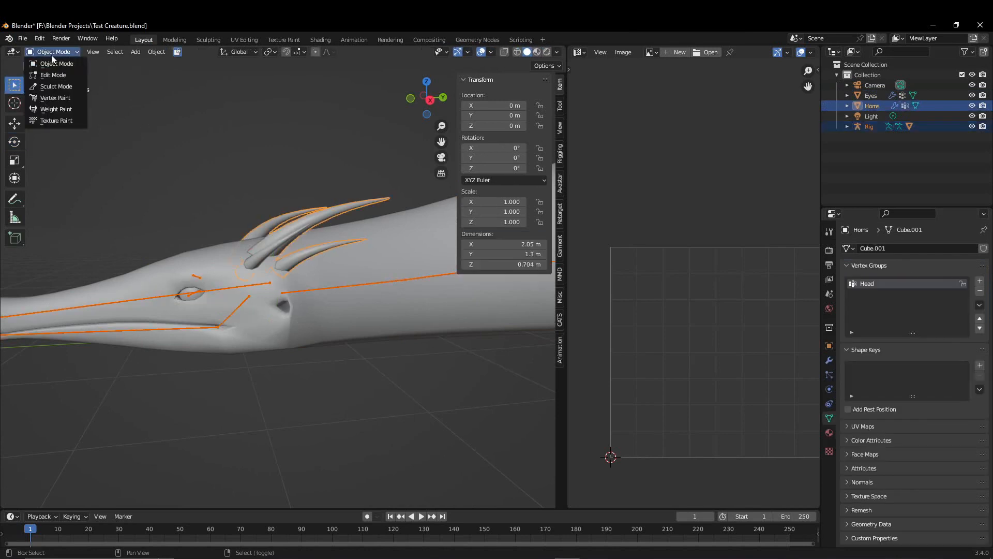
left_click(56, 109)
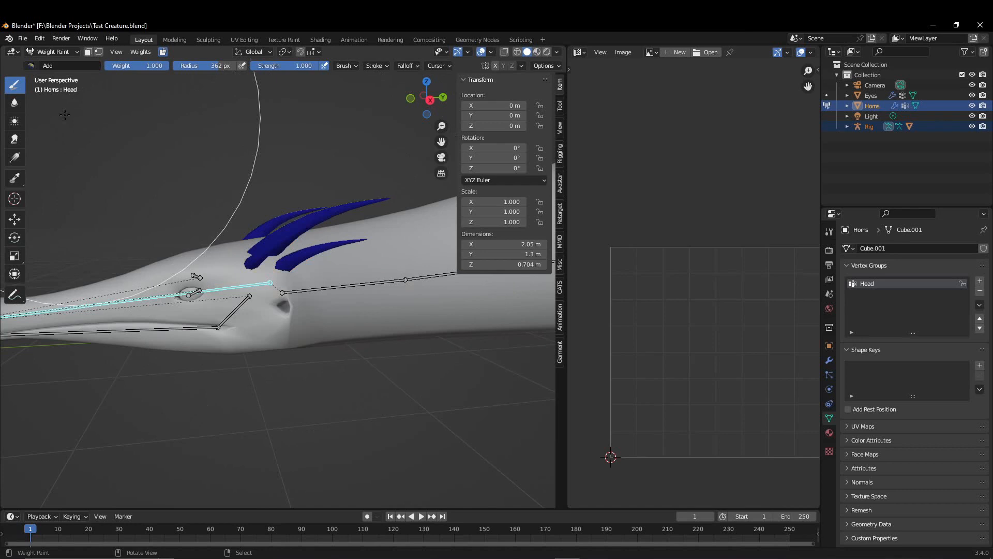
left_click_drag(347, 331, 360, 212)
middle_click_drag(360, 212, 271, 310)
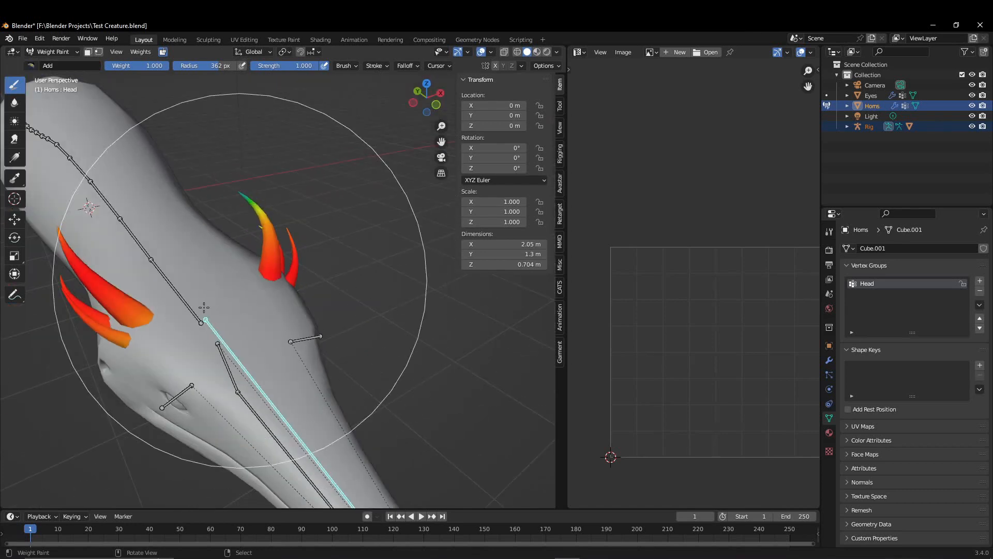
Enable X symmetry for weight painting and paint the horns up to their tips at full weight.
scroll(271, 310, "down", 5)
left_click(495, 67)
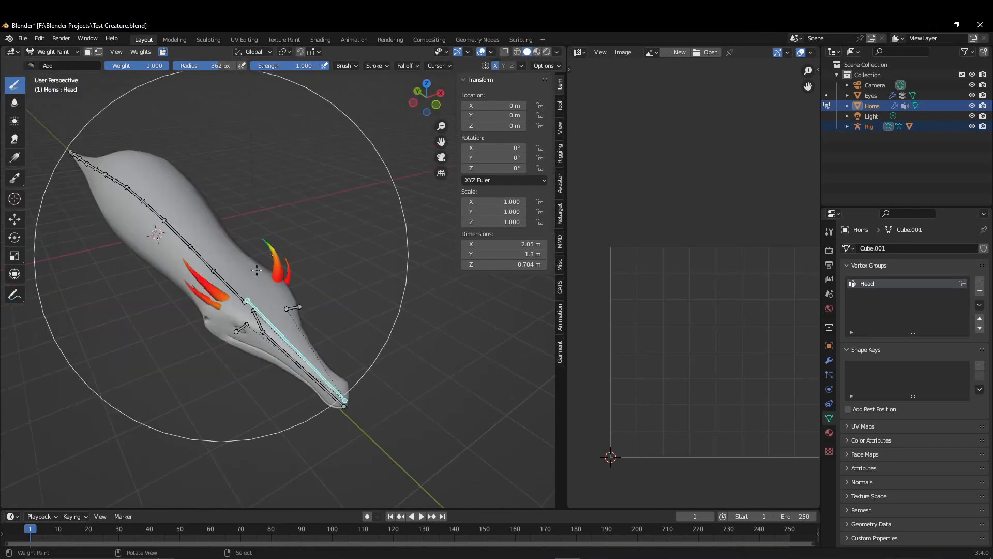
scroll(269, 243, "up", 3)
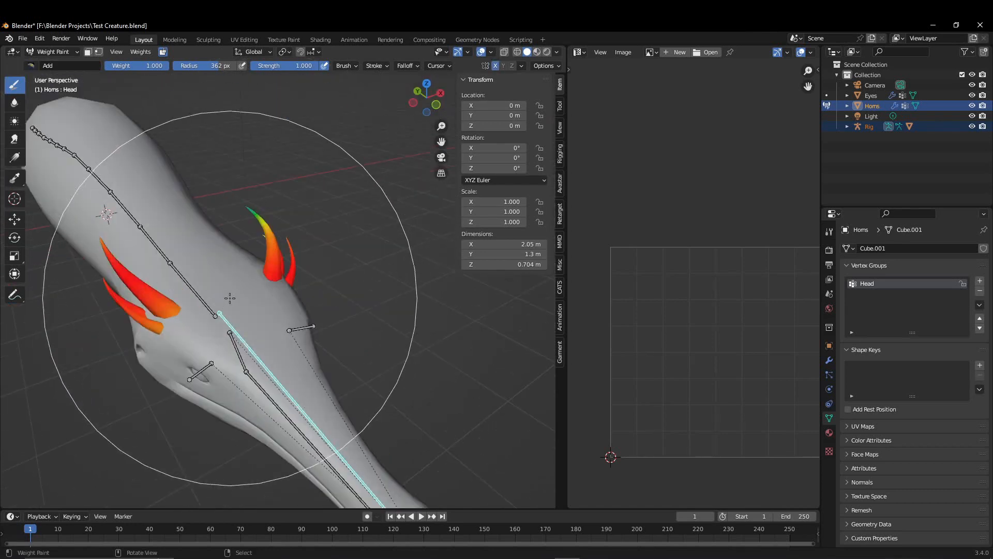
middle_click_drag(269, 243, 243, 241)
scroll(231, 282, "up", 3)
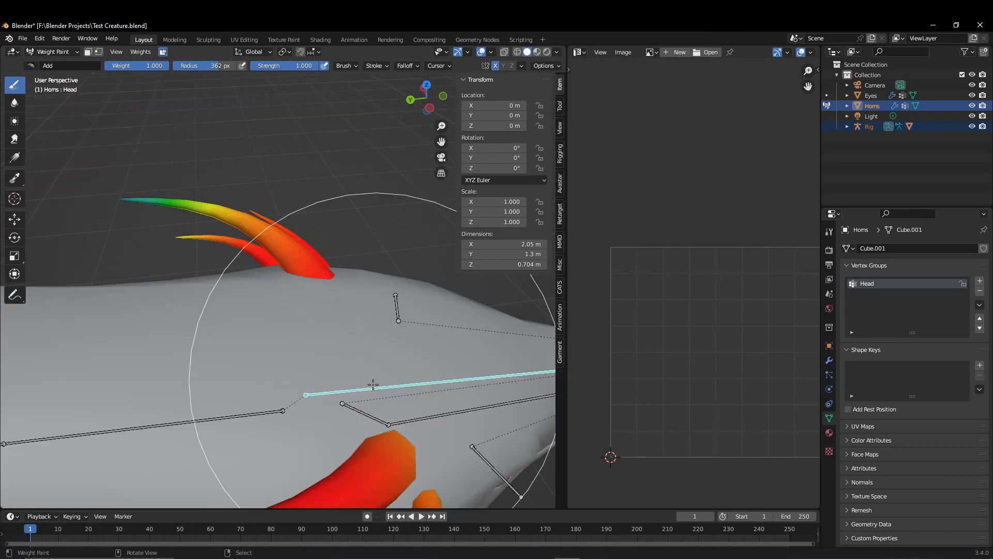
left_click_drag(309, 278, 137, 206)
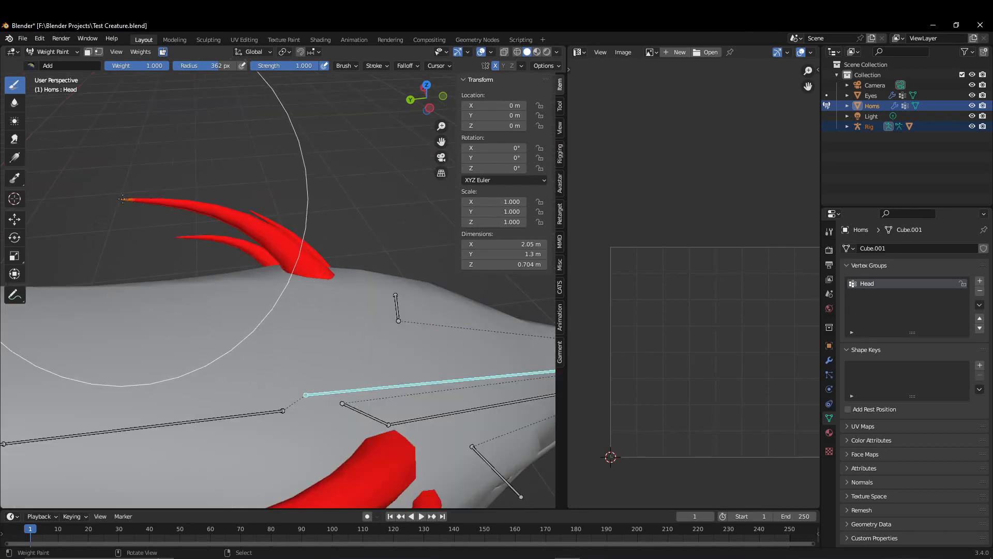
mouse_move(284, 239)
middle_mouse_down()
mouse_move(291, 280)
mouse_move(362, 259)
middle_mouse_up()
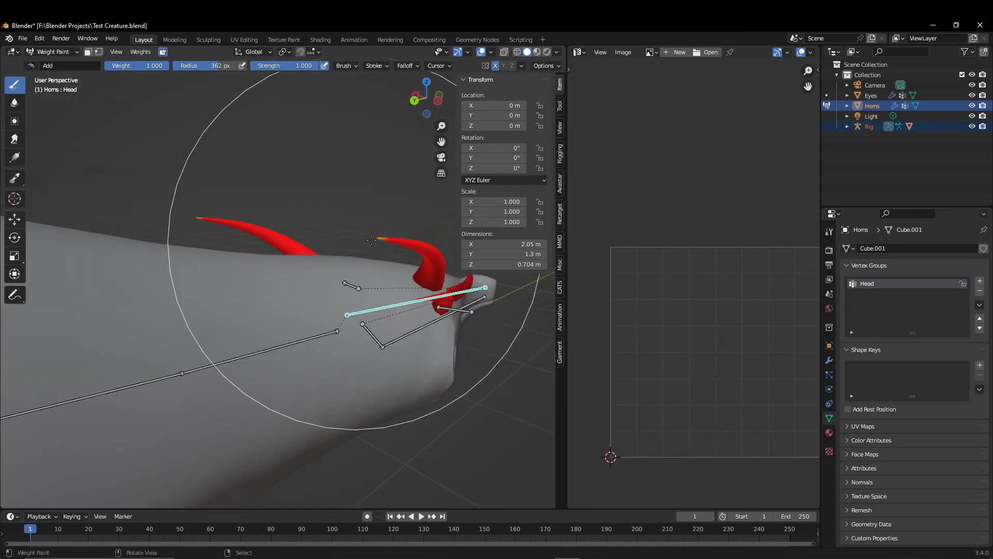
middle_click_drag(204, 236, 289, 223)
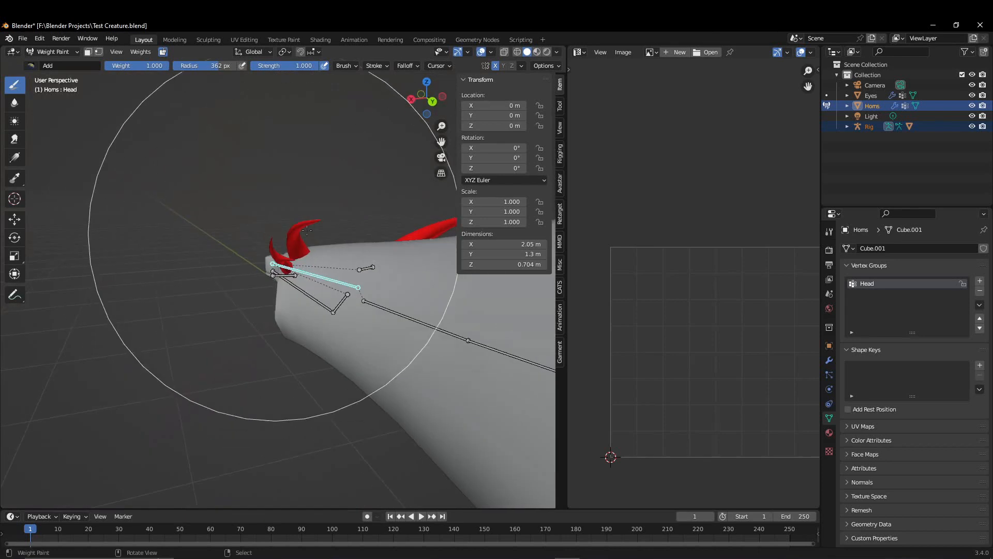
Normalize all vertex group weights on the horns and return to Object Mode.
left_click(140, 52)
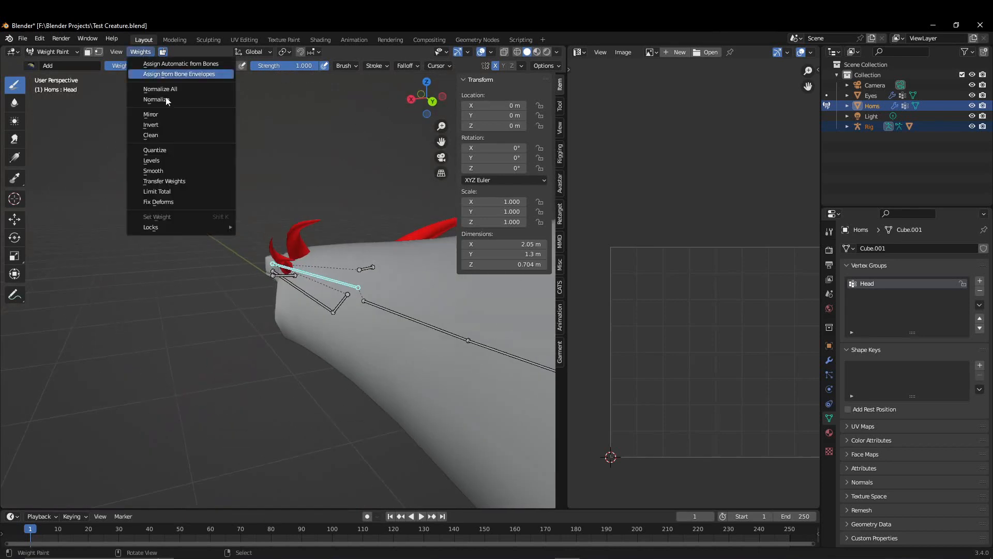
left_click(192, 89)
middle_click_drag(157, 119, 93, 83)
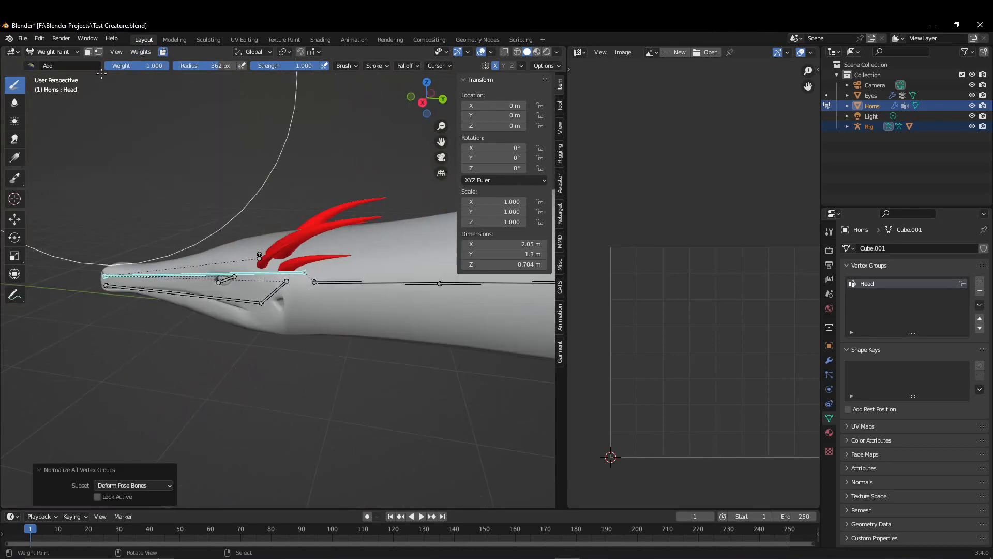
left_click(62, 52)
left_click(41, 61)
Test-rotate the rig's Head bone in Pose Mode to check that the horns follow, and cancel the rotation.
middle_click_drag(238, 233, 274, 265)
left_click(266, 280)
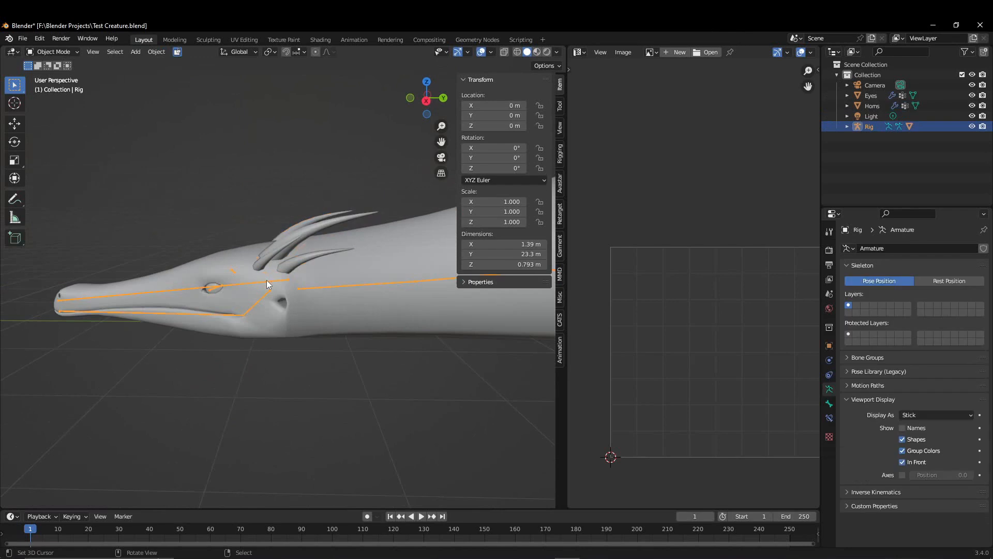
left_click(52, 51)
left_click(41, 84)
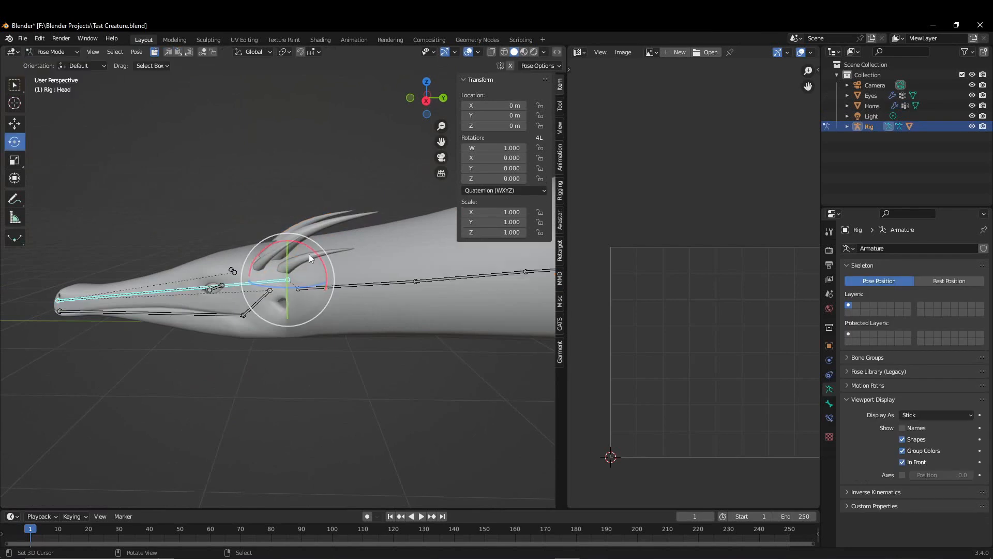
left_click_drag(308, 253, 364, 283)
key("Escape")
Test-rotate the Jaw bone, clear its rotation, and return the rig to Object Mode.
middle_click_drag(296, 299, 351, 267, "shift")
left_click(313, 300)
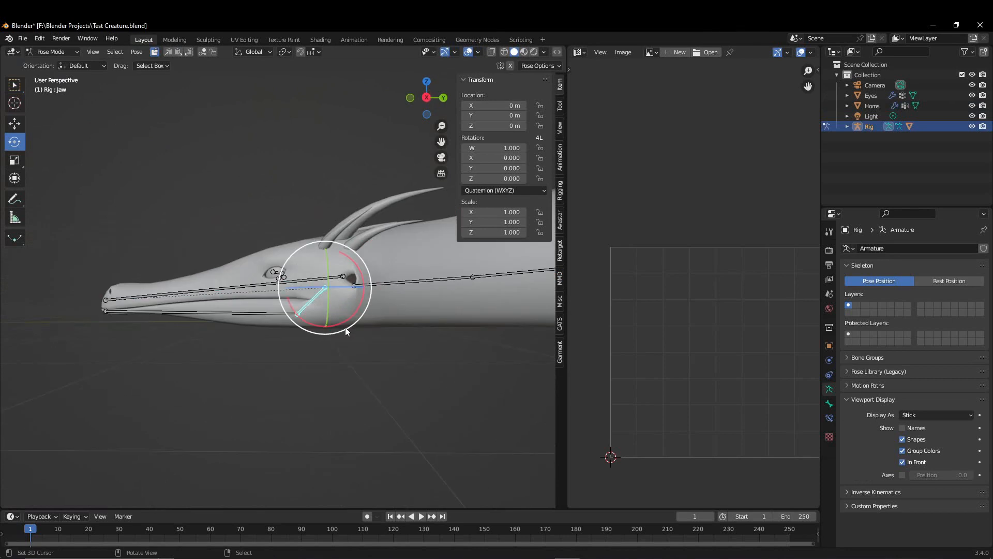
left_click_drag(345, 331, 345, 302)
mouse_move(345, 303)
middle_mouse_down()
mouse_move(333, 304)
mouse_move(390, 305)
mouse_move(288, 320)
mouse_move(328, 326)
mouse_move(334, 313)
mouse_move(321, 307)
mouse_move(339, 310)
middle_mouse_up()
left_click_drag(222, 219, 182, 216)
middle_click_drag(313, 254, 258, 277)
key("alt+r")
middle_click_drag(374, 294, 209, 273)
left_click(57, 63)
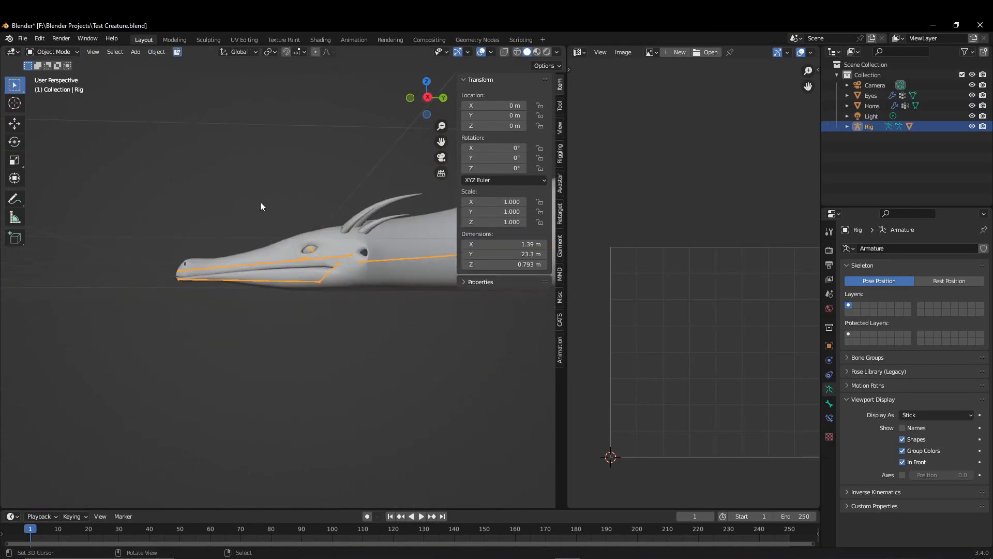
Add a cube mesh and rename the object as Teeth.
middle_click_drag(260, 201, 241, 312)
middle_click_drag(305, 299, 313, 301)
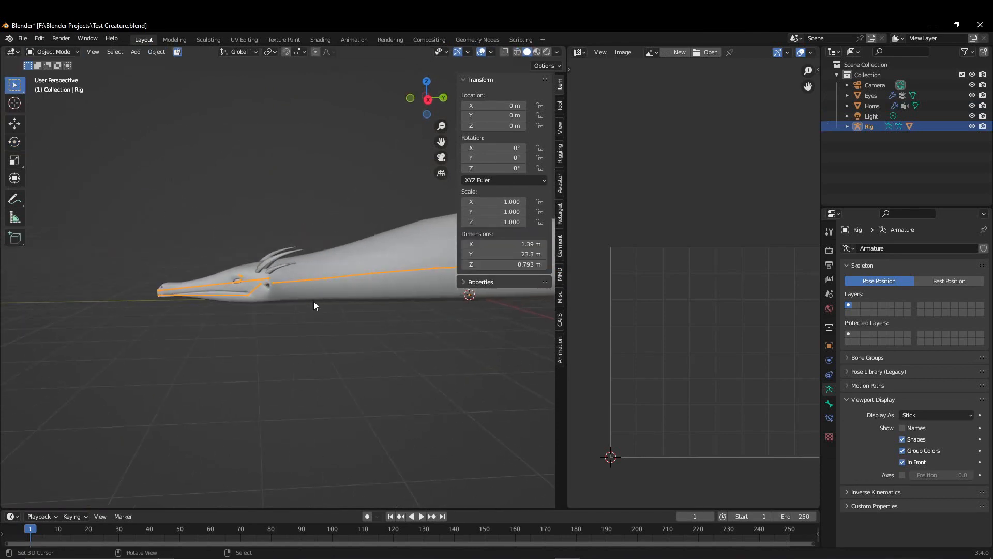
mouse_move(155, 115)
middle_mouse_down()
mouse_move(200, 149)
mouse_move(169, 127)
middle_mouse_up()
left_click(136, 52)
mouse_move(151, 64)
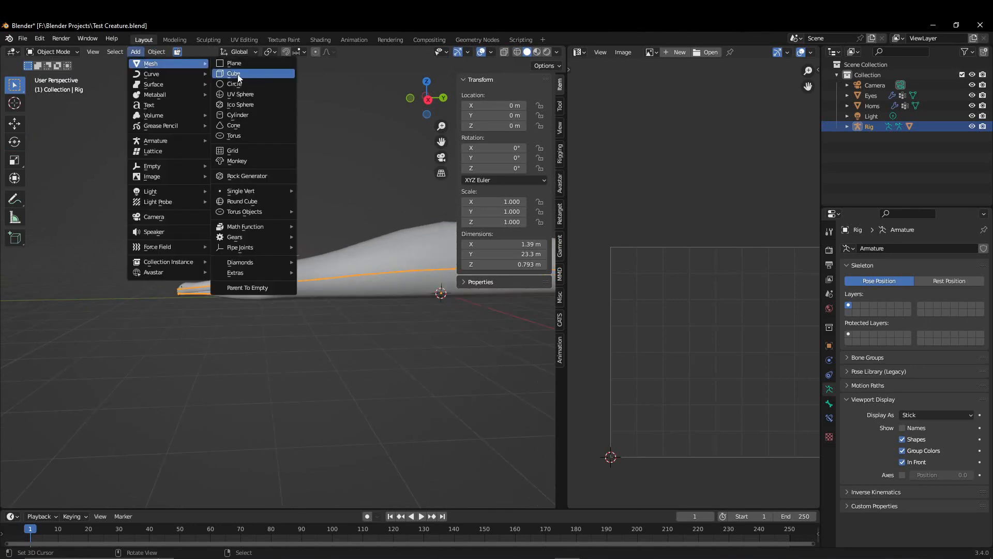
left_click(231, 75)
scroll(248, 307, "down", 4)
left_click(829, 345)
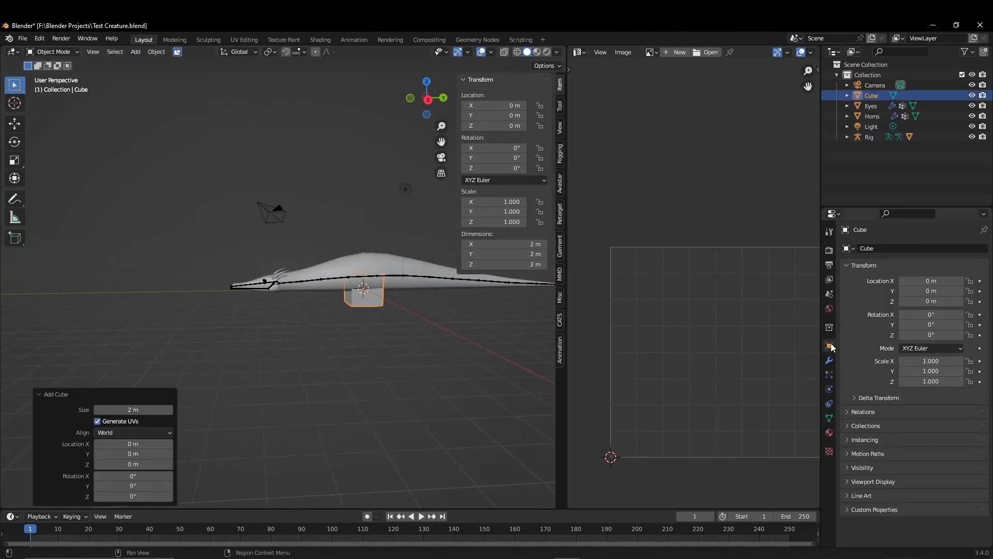
left_click(892, 250)
type("Teeth")
key("Return")
In Edit Mode, move the Teeth cube about -8.35 m along Y to the snout tip and scale it down to a small block.
left_click(60, 52)
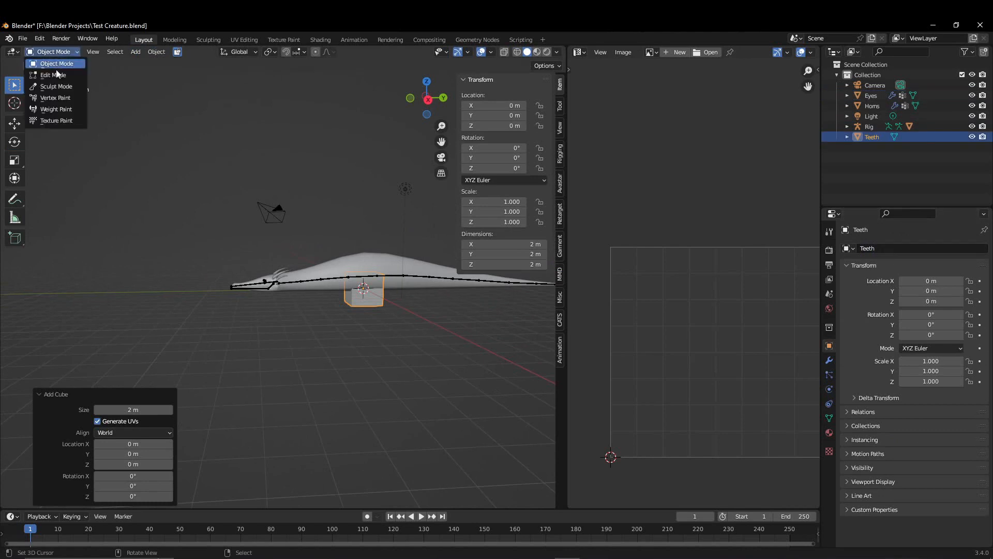
left_click(51, 76)
left_click_drag(408, 288, 288, 292)
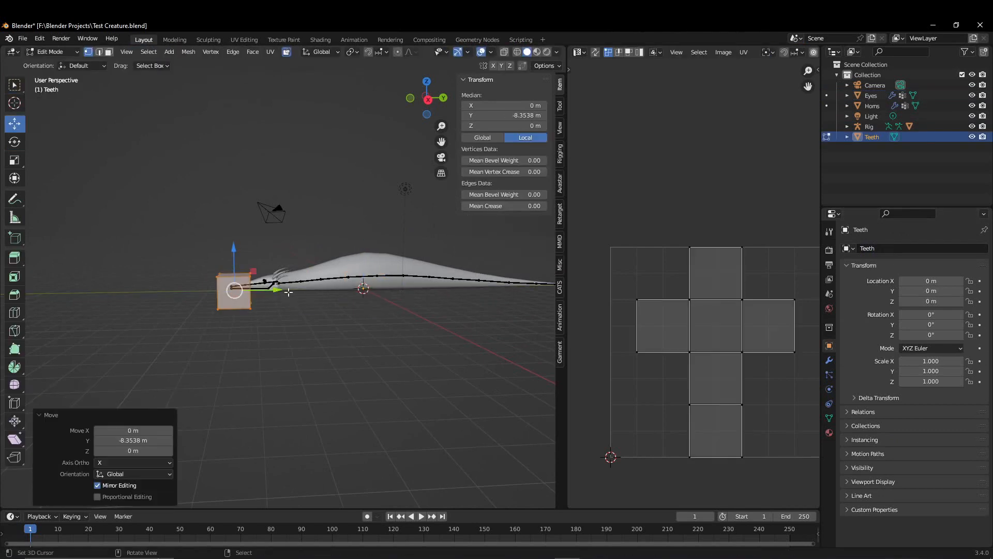
key("s")
left_click(276, 311)
key("s")
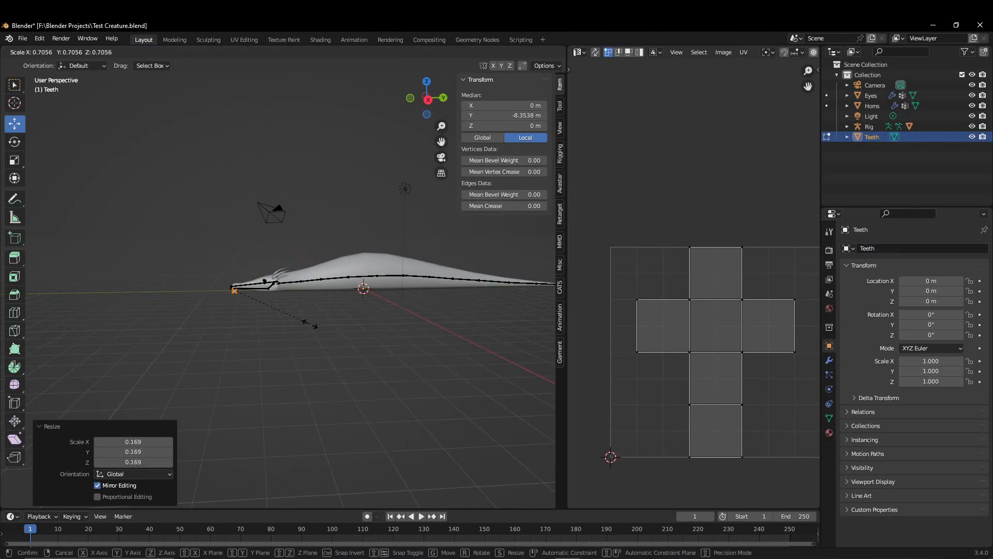
left_click(265, 304)
Move the small cube up into one side of the creature's mouth, to about X 0.135 m and Z 0.192 m.
key("KP_Decimal")
scroll(288, 310, "down", 10)
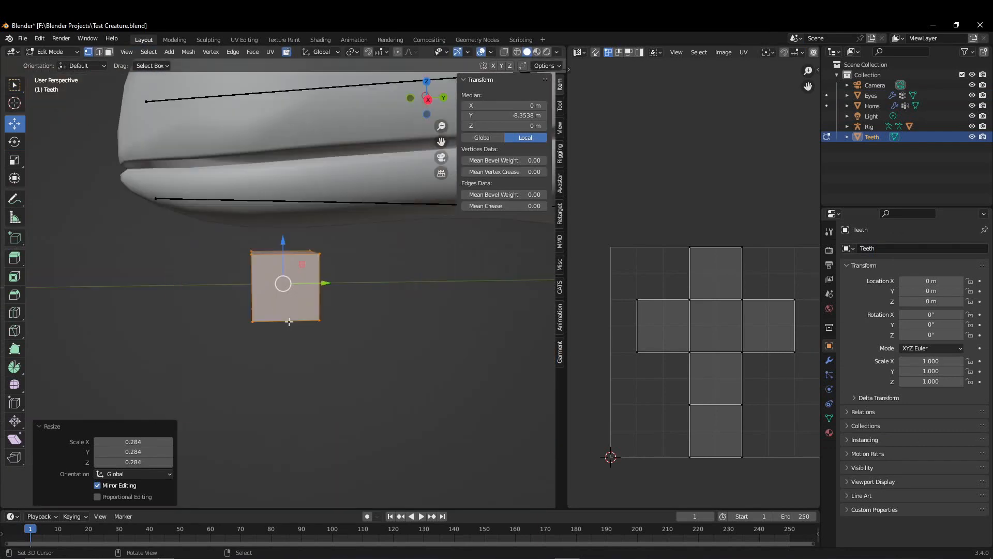
middle_click_drag(288, 323, 413, 360)
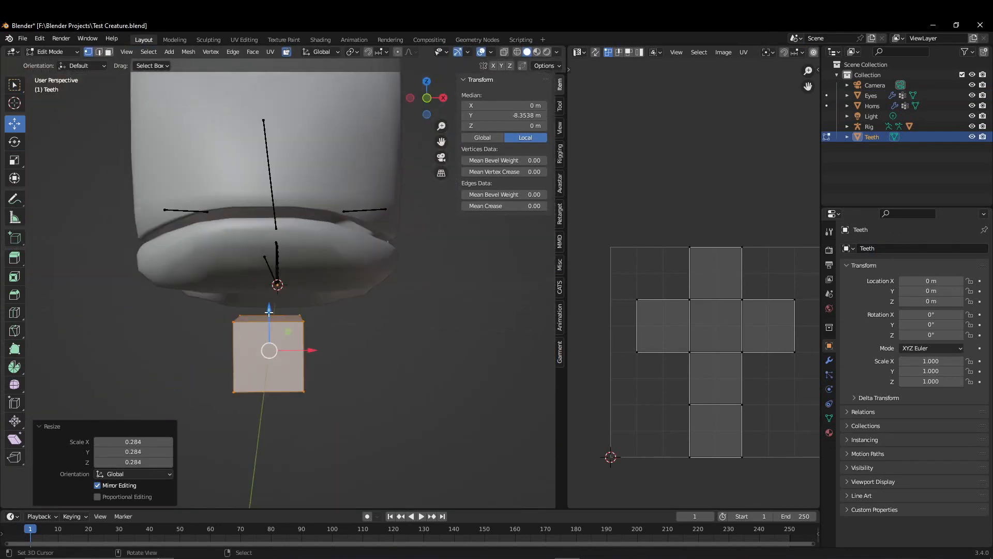
left_click_drag(268, 311, 268, 182)
left_click_drag(311, 221, 387, 226)
middle_click_drag(380, 263, 417, 390)
scroll(283, 370, "up", 4)
scroll(422, 371, "up", 2)
scroll(417, 390, "down", 3)
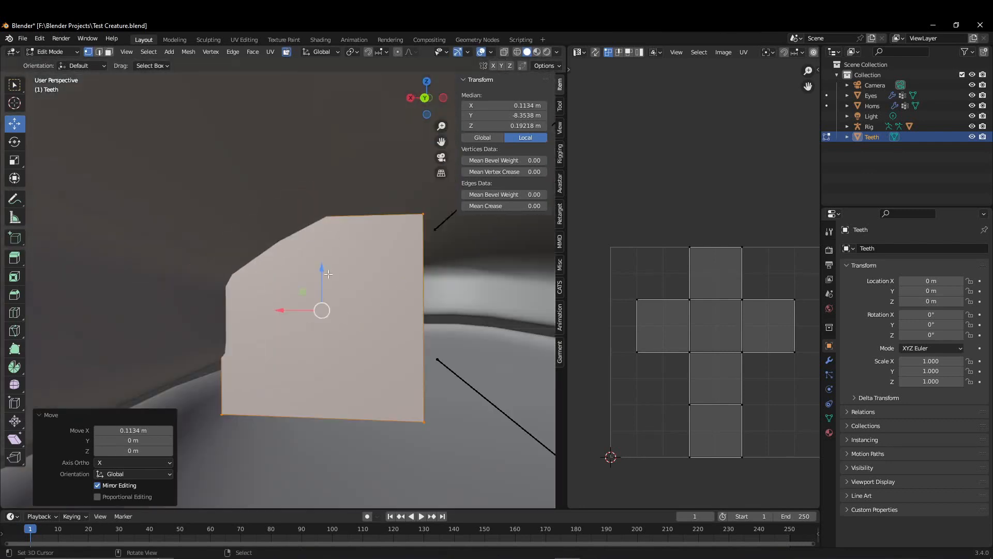
left_click_drag(323, 274, 324, 275)
left_click_drag(286, 309, 249, 308)
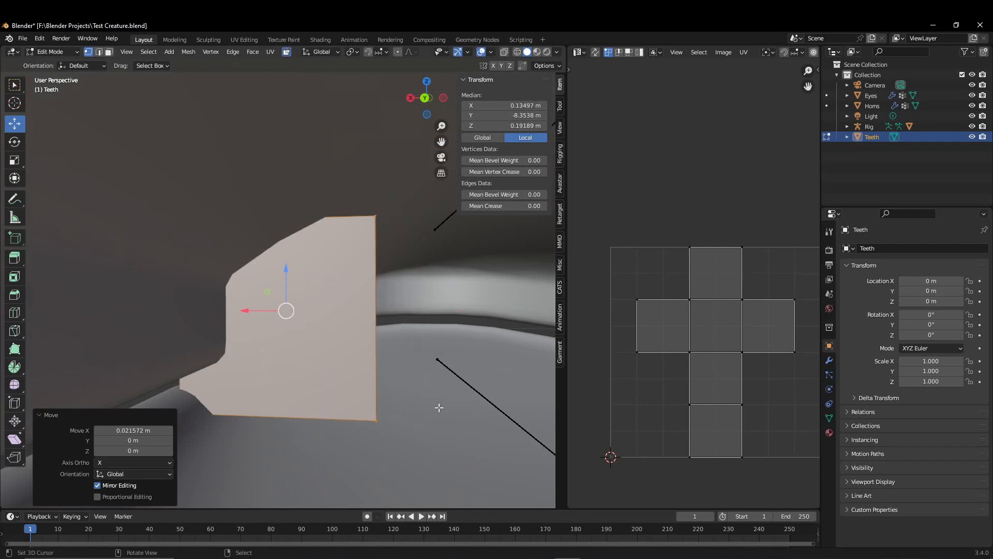
Shrink the cube to tooth size and position it against the upper jaw at about X 0.141 m and Z 0.218 m.
key("s")
left_click(311, 317)
left_click_drag(284, 269, 282, 232)
mouse_move(281, 232)
middle_mouse_down()
mouse_move(280, 209)
mouse_move(282, 221)
middle_mouse_up()
mouse_move(249, 261)
left_mouse_down()
mouse_move(224, 262)
mouse_move(240, 261)
left_mouse_up()
middle_click_drag(261, 271, 237, 276)
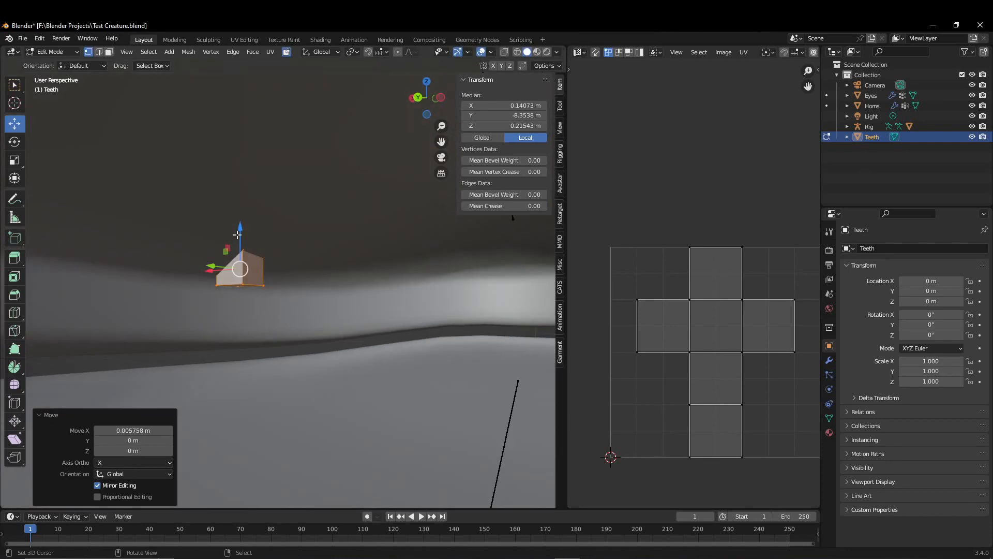
left_click_drag(238, 235, 233, 222)
Select the tooth's bottom face, shift it about -0.002 m along X, and tilt it to match the gum line.
left_click(109, 52)
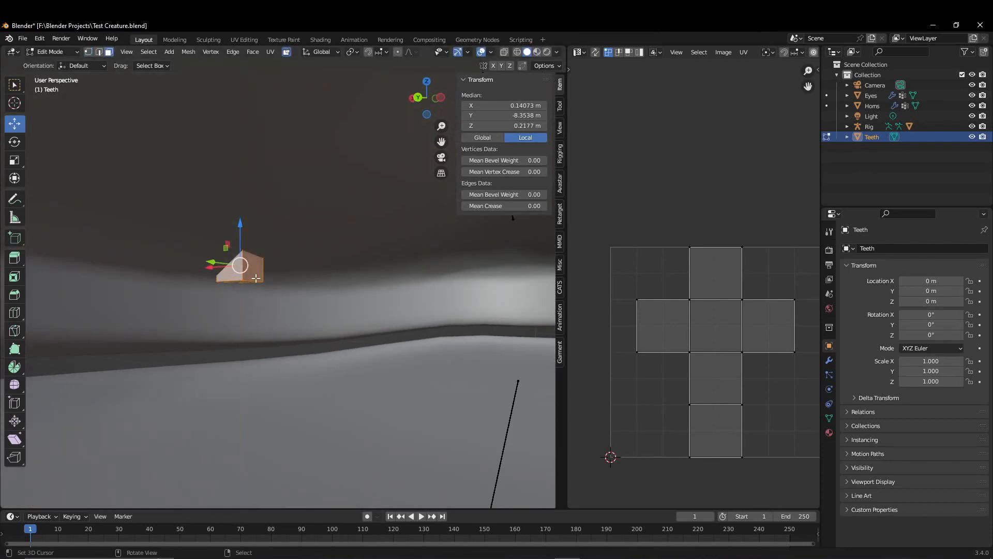
middle_click_drag(237, 294, 415, 290)
left_click(301, 269)
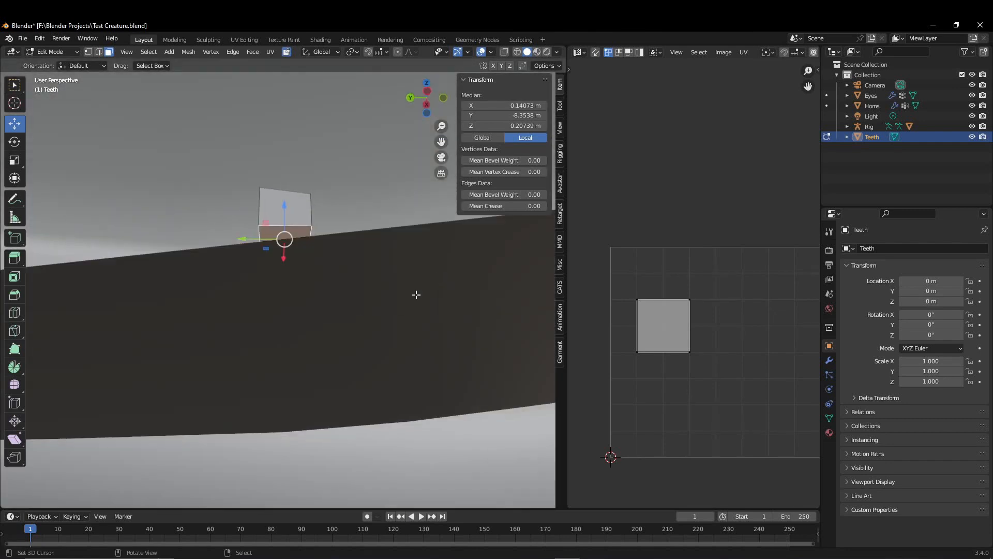
key("r")
left_click(417, 255)
middle_click_drag(417, 255, 217, 308)
left_click_drag(197, 299, 192, 298)
middle_click_drag(193, 298, 411, 343)
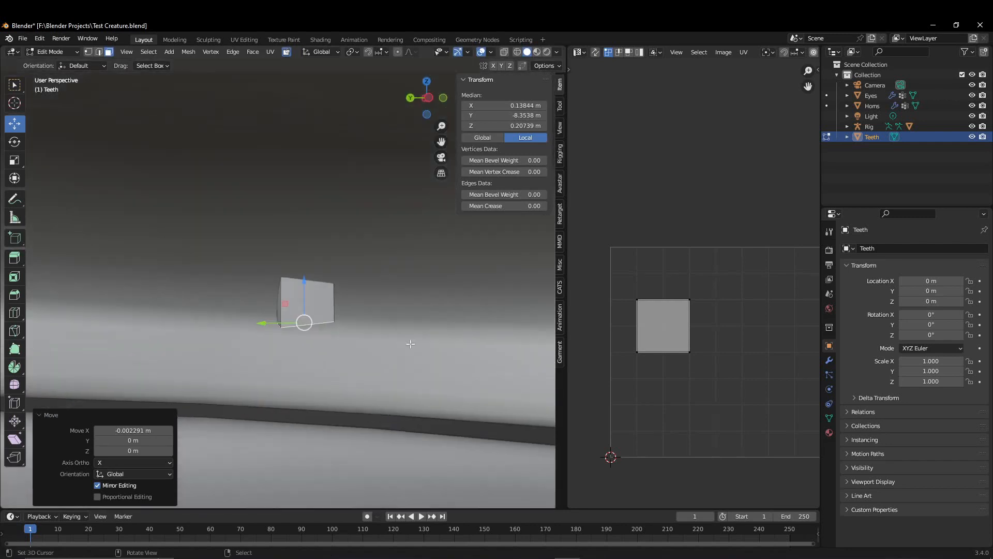
key("r")
left_click(417, 381)
Extrude the tooth's bottom face about 0.038 m downward, then taper it, shift it about 0.009 m along Y and tilt it.
key("e")
left_click(398, 397)
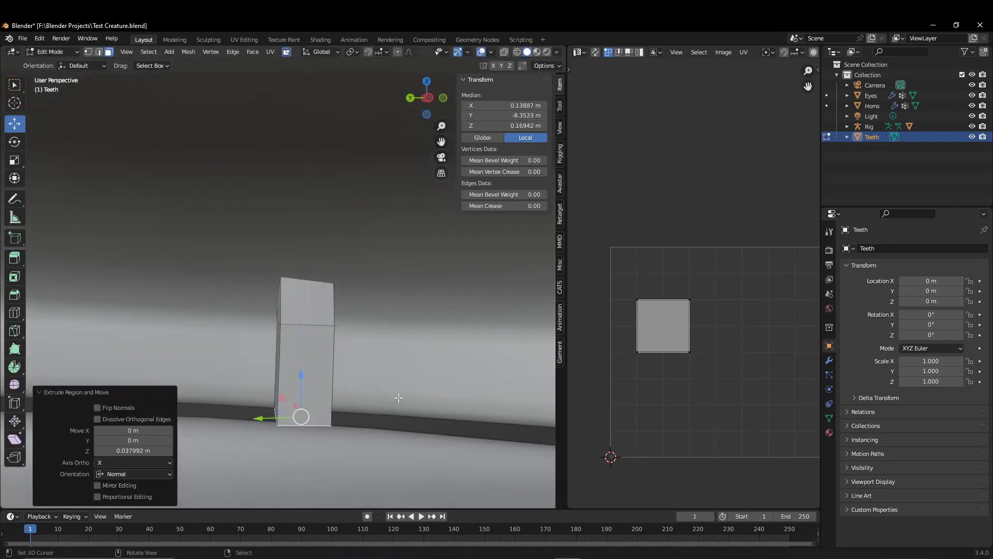
key("s")
left_click(344, 389)
left_click_drag(261, 420, 240, 420)
middle_click_drag(353, 417, 348, 405)
key("r")
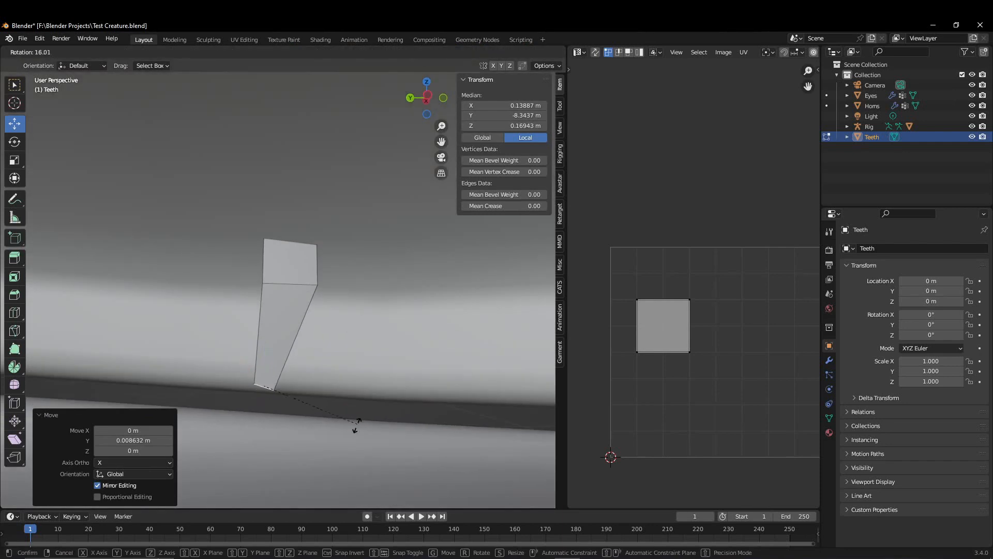
left_click(354, 427)
Extrude the tooth's end face about 0.017 m further, narrow it to a point and nudge it slightly along Y.
key("e")
left_click(370, 419)
key("s")
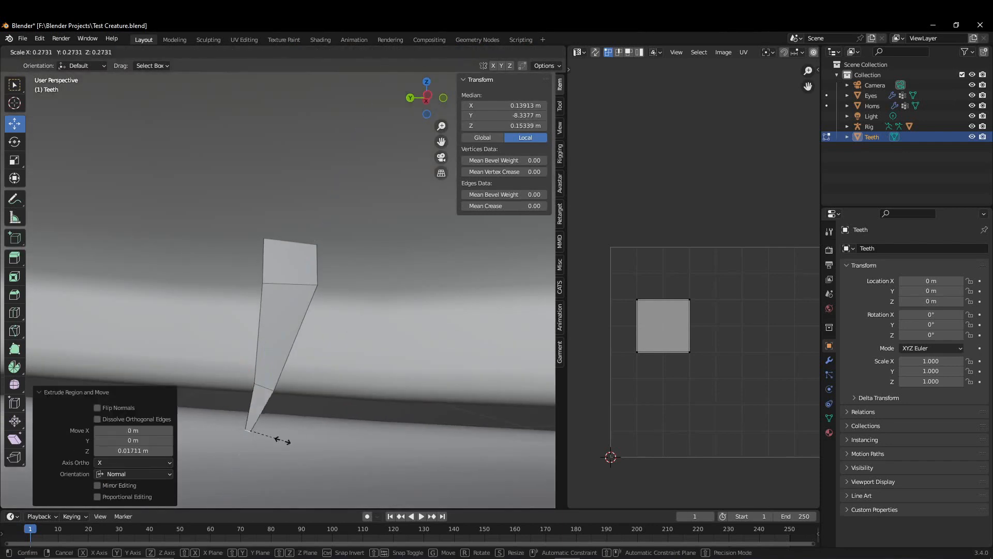
left_click(269, 430)
left_click_drag(214, 431, 211, 431)
middle_click_drag(214, 429, 319, 400)
scroll(319, 400, "up", 3)
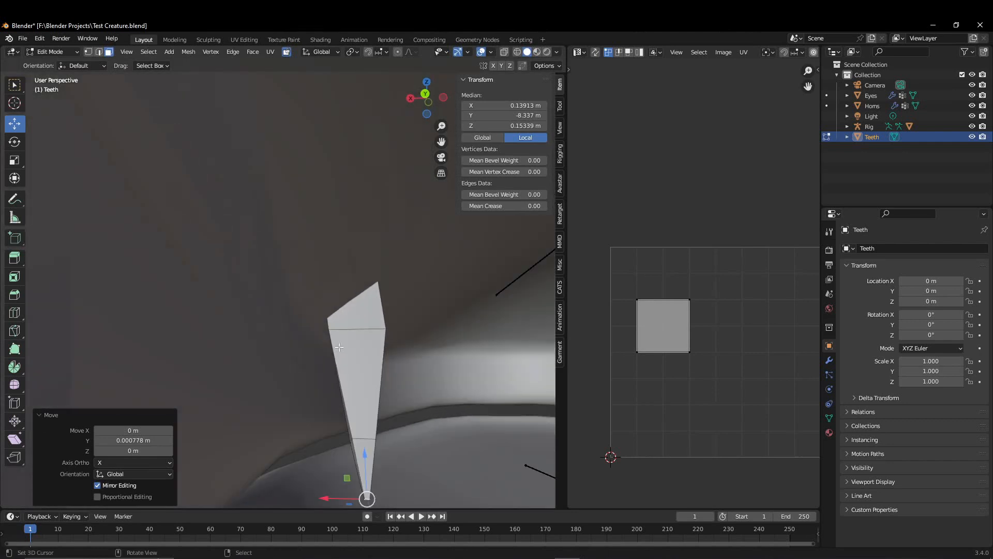
Raise the tooth's top face about 0.009 m into the gum and delete that face.
middle_click_drag(350, 287, 352, 318)
left_click(350, 302)
left_click_drag(310, 294, 308, 295)
left_click_drag(348, 263, 372, 250)
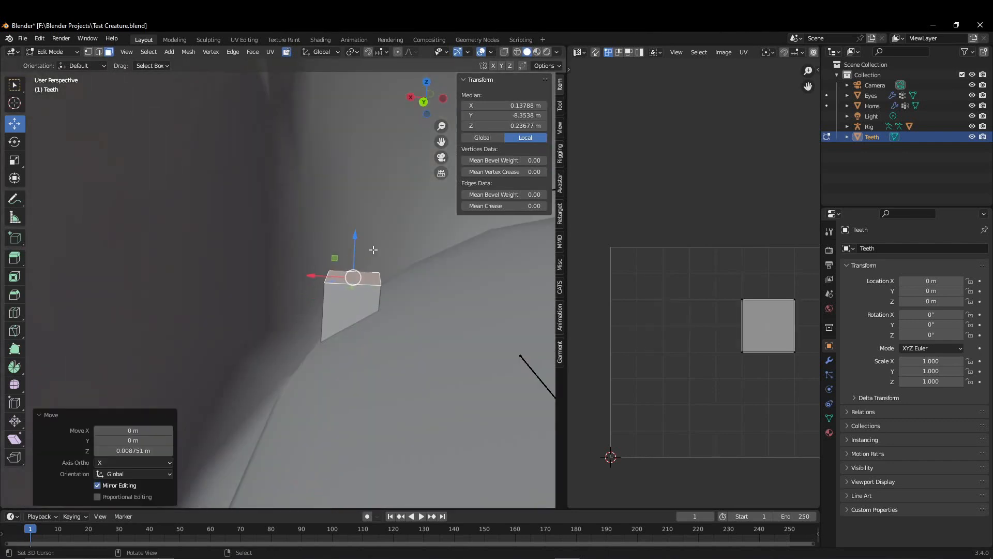
key("x")
left_click(373, 250)
middle_click_drag(372, 261, 34, 98)
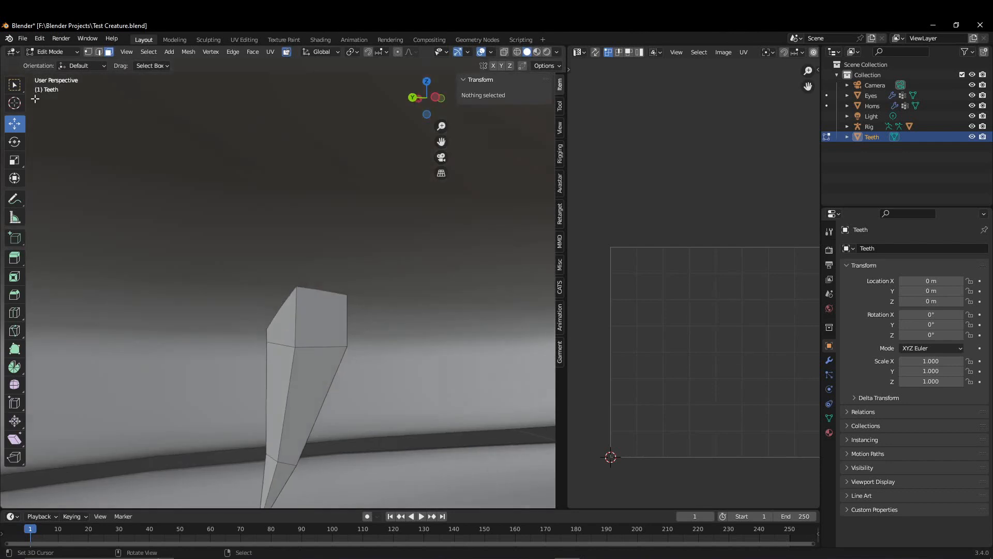
Add a Subdivision Surface modifier to the Teeth object and apply it.
left_click(50, 51)
left_click(50, 63)
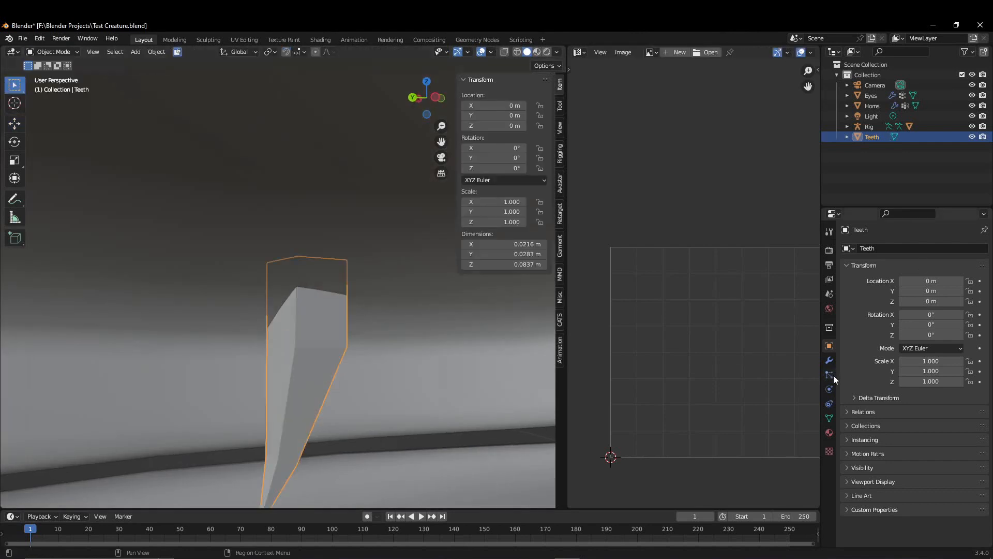
left_click(830, 360)
left_click(883, 249)
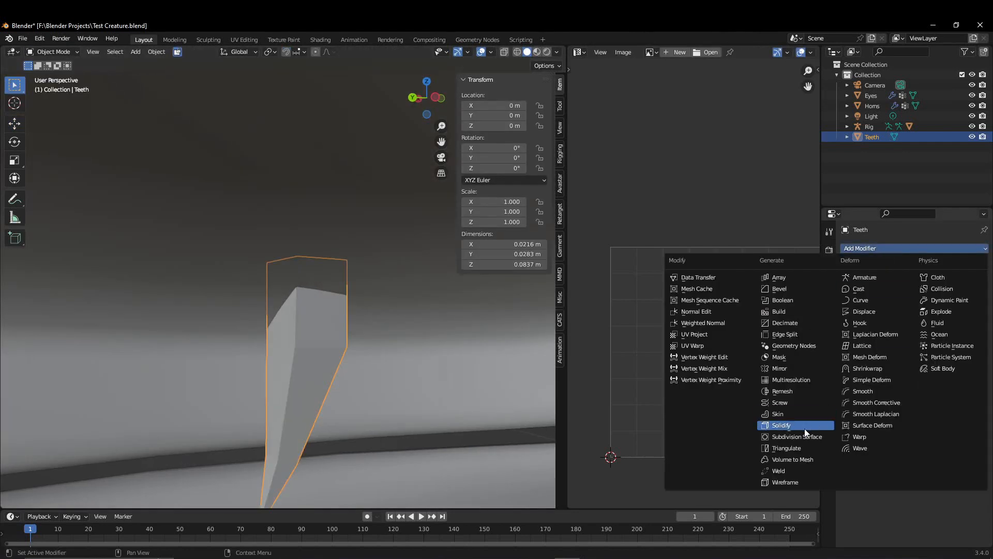
left_click(791, 425)
left_click(958, 267)
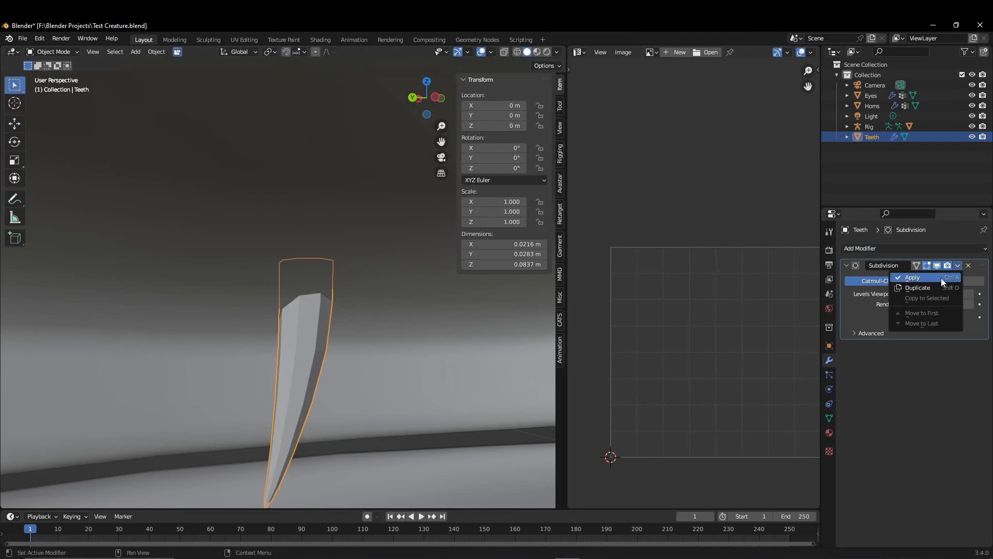
left_click(942, 278)
Select the line of vertices down the back of the tooth from root to tip and mark it as a seam.
middle_click_drag(355, 355, 366, 284, "shift")
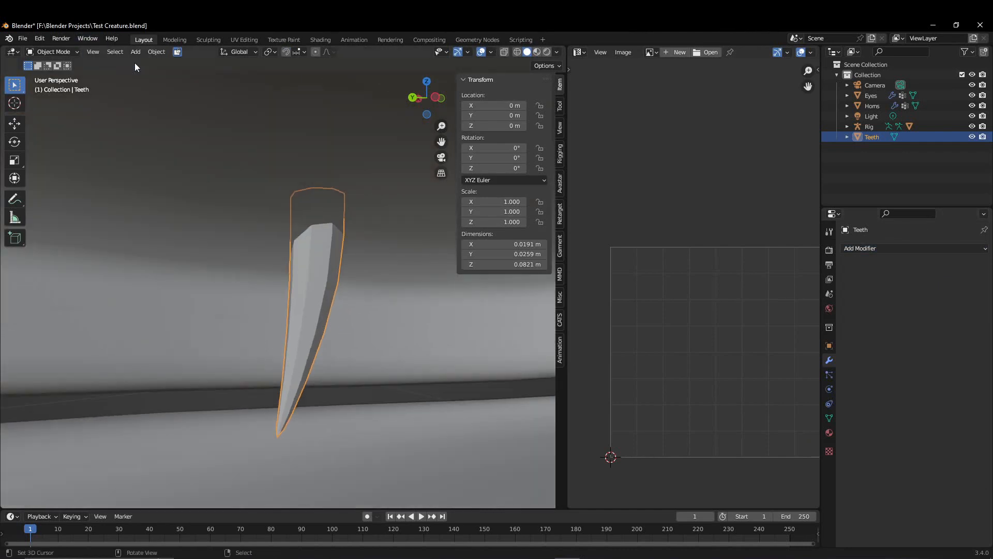
left_click(43, 53)
left_click(52, 76)
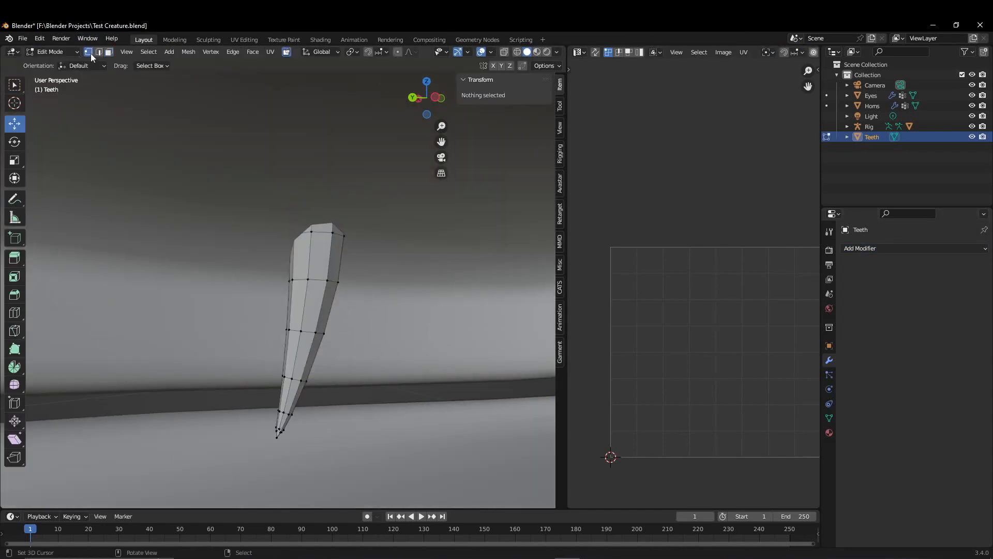
left_click(91, 54)
mouse_move(349, 259)
middle_mouse_down()
mouse_move(397, 297)
mouse_move(335, 254)
middle_mouse_up()
right_click(349, 235)
right_click(348, 274, "shift")
right_click(332, 294, "shift")
right_click(330, 339, "shift")
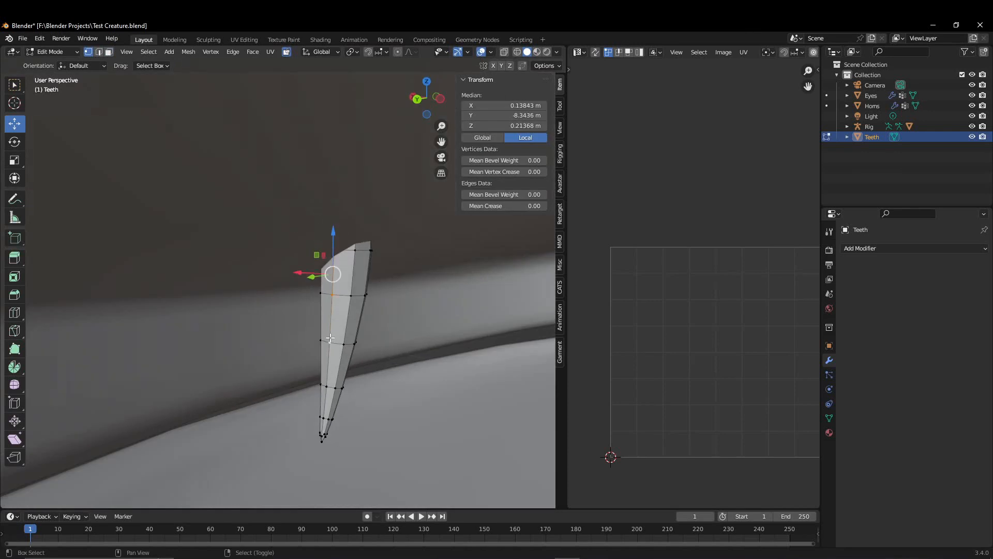
right_click(327, 388, "shift")
right_click(324, 434, "shift")
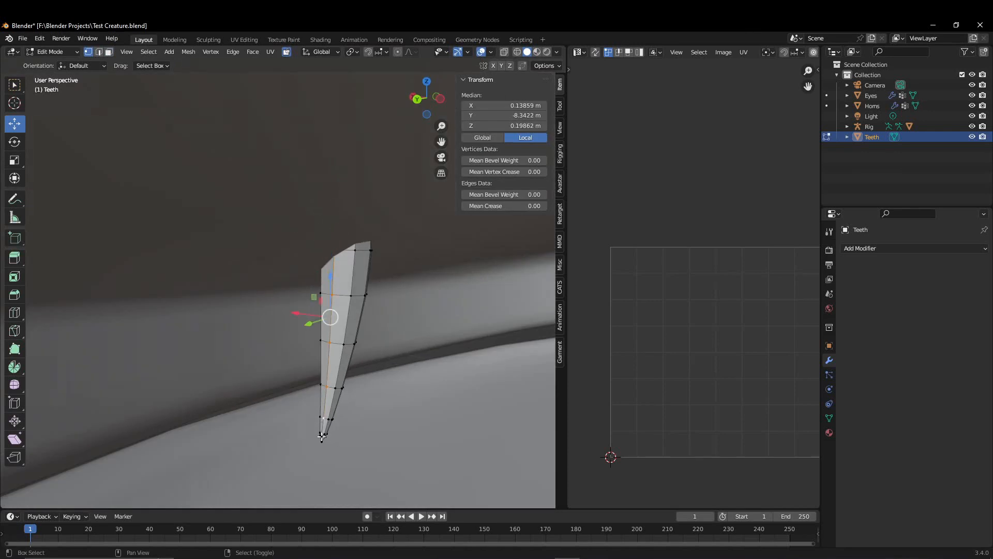
right_click(322, 436, "shift")
scroll(331, 393, "up", 5)
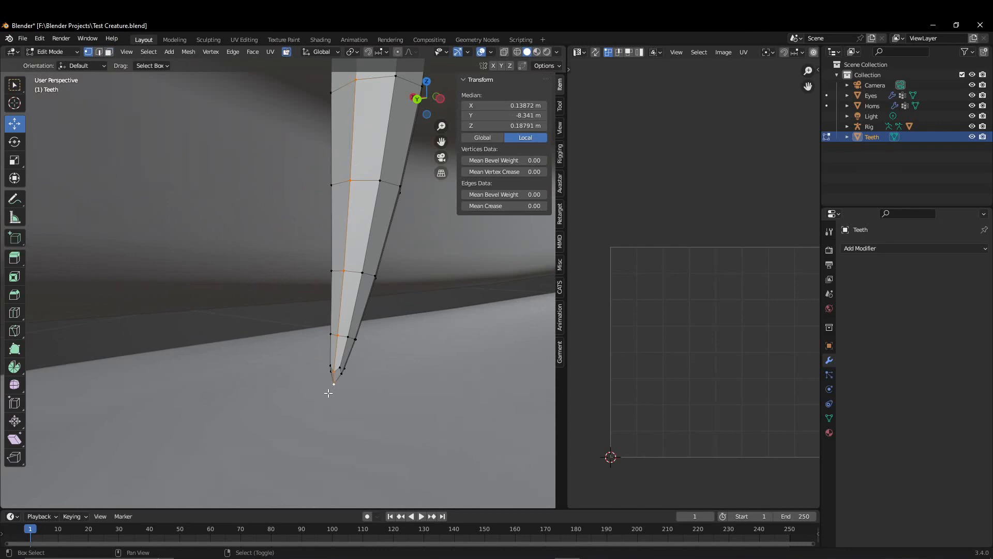
key("ctrl+e")
left_click(406, 355)
Select the whole tooth mesh and unwrap it.
scroll(370, 282, "down", 4)
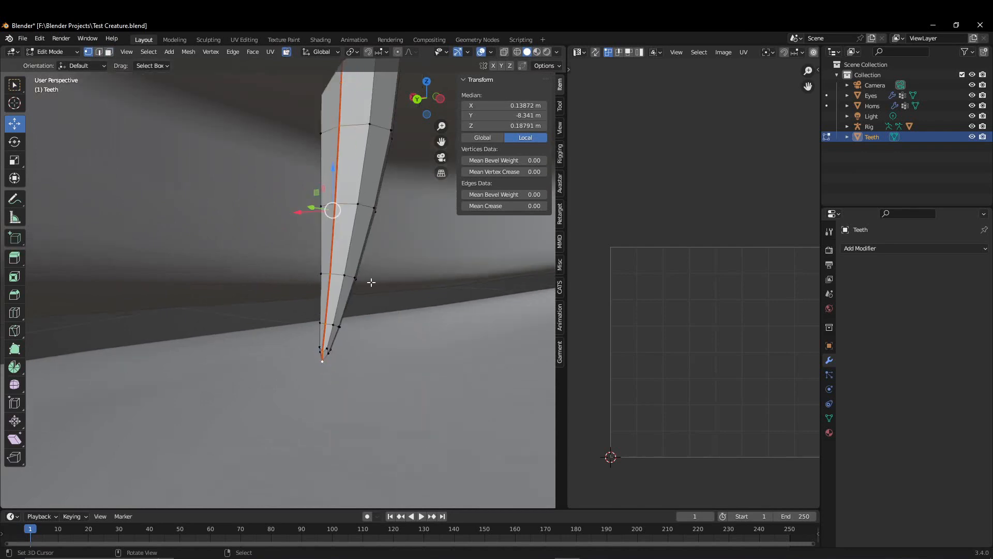
middle_click_drag(358, 263, 354, 313, "shift")
key("a")
key("u")
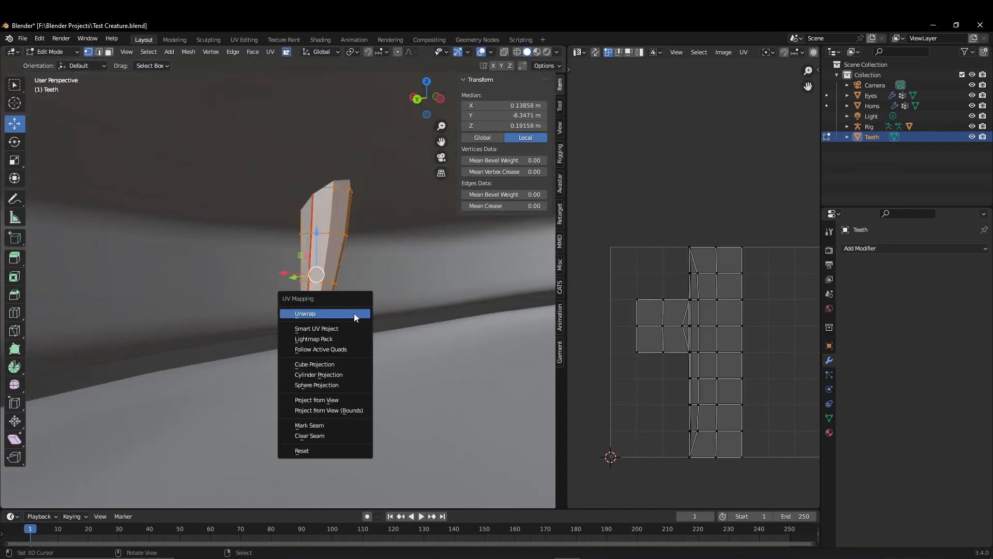
left_click(353, 312)
Shrink the tooth's UV island, rotate it upright and move it into the upper-right corner of the UV square.
left_click(718, 401)
key("l")
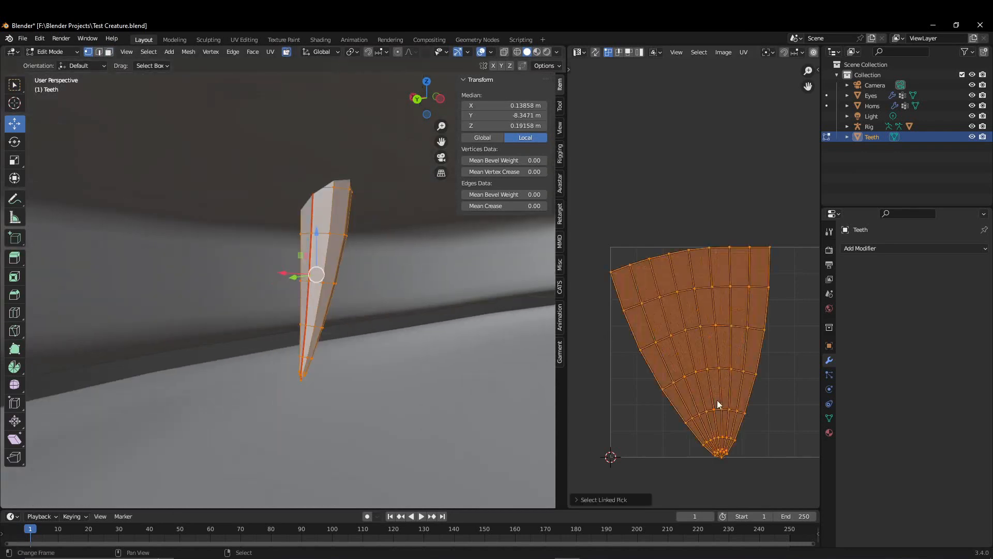
scroll(716, 400, "down", 2)
key("s")
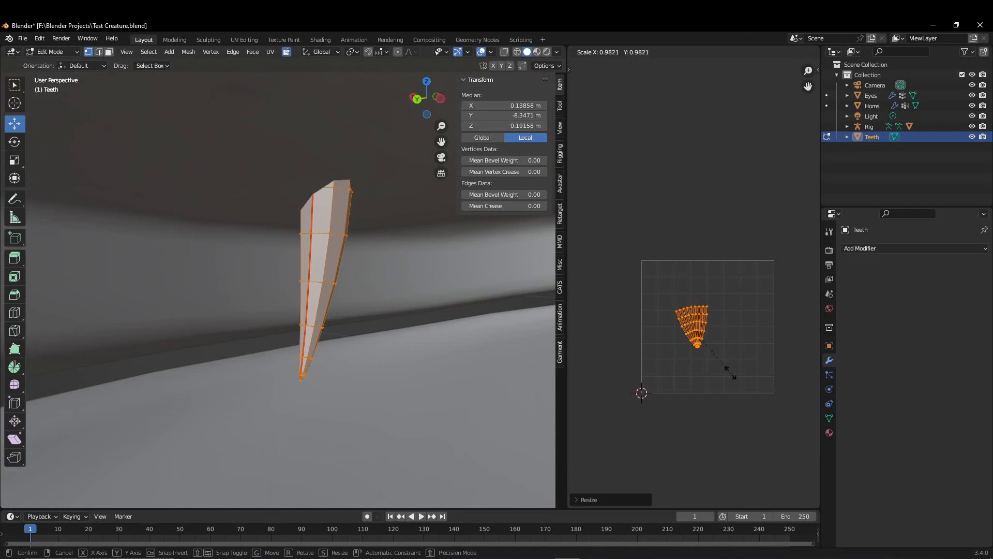
left_click(745, 339)
key("r")
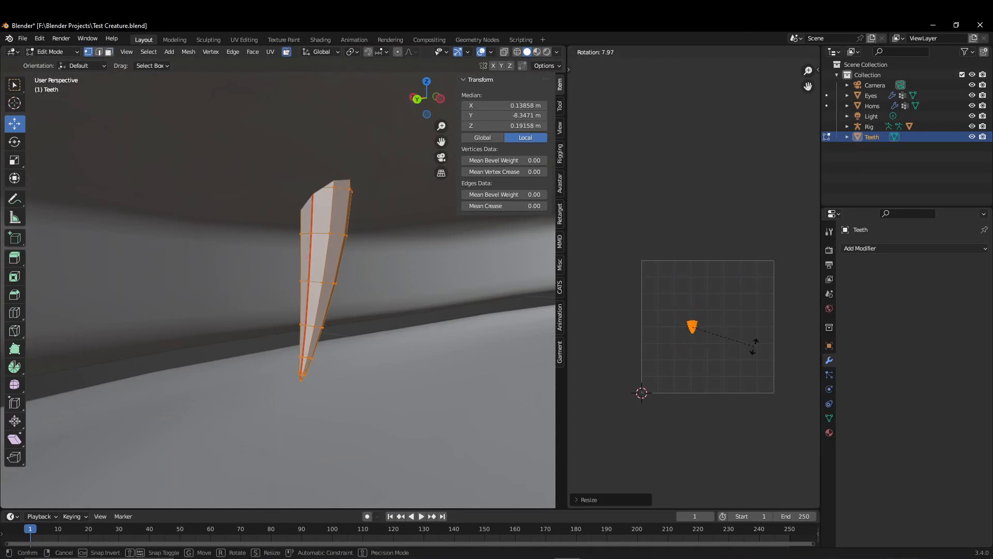
left_click(743, 358)
key("g")
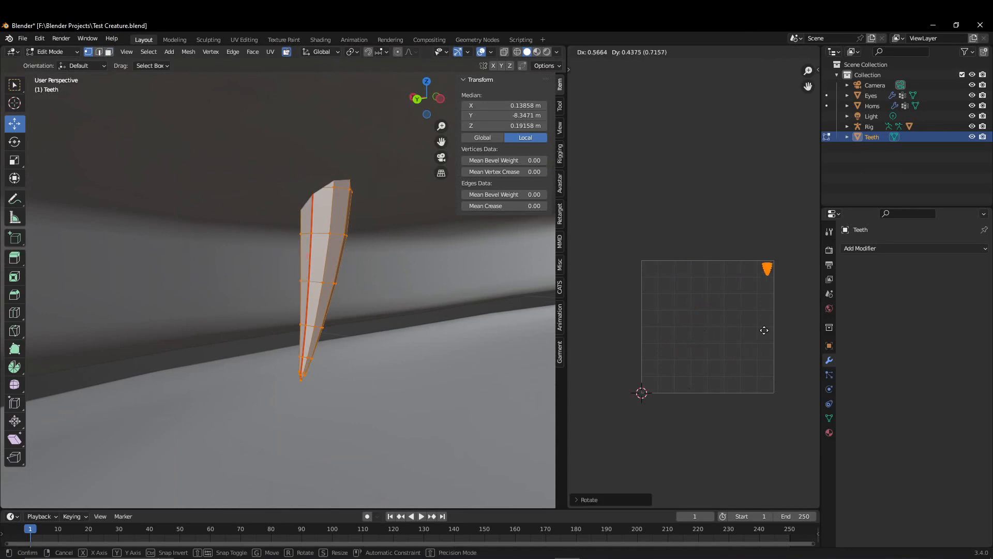
left_click(762, 330)
Apply smooth shading to the Teeth object.
left_click(51, 51)
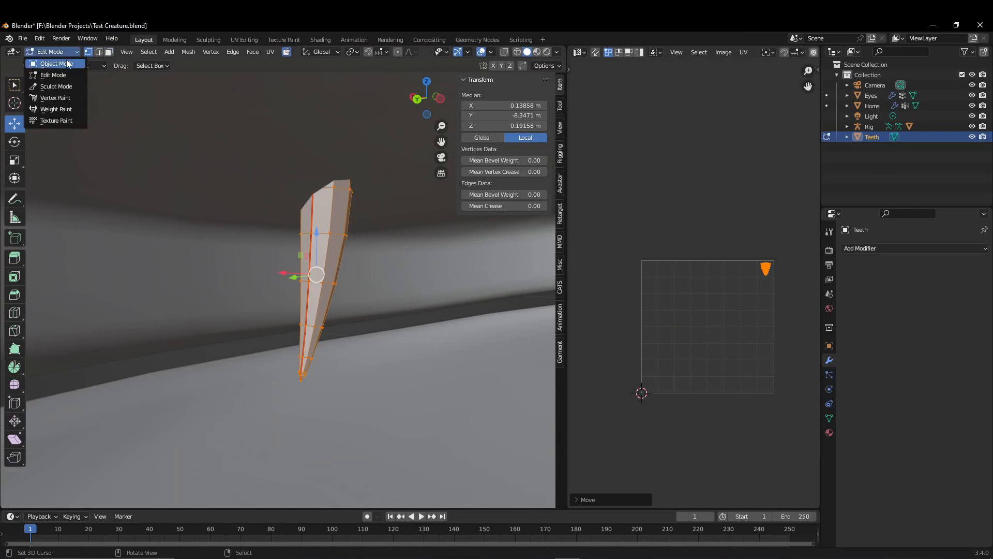
left_click(46, 63)
left_click(156, 52)
left_click(206, 279)
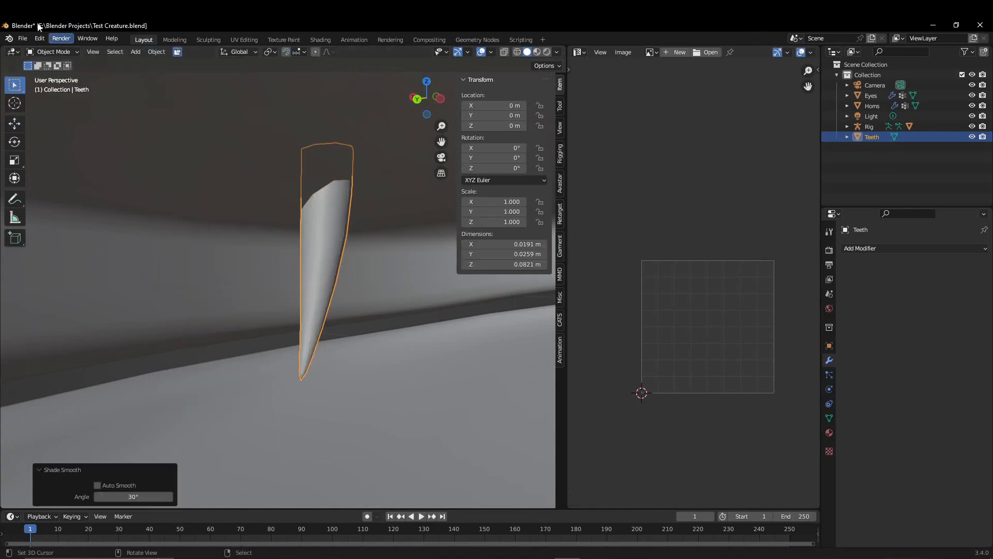
left_click(52, 52)
left_click(46, 75)
middle_click_drag(256, 251, 297, 261)
scroll(327, 251, "down", 3)
scroll(297, 262, "down", 3)
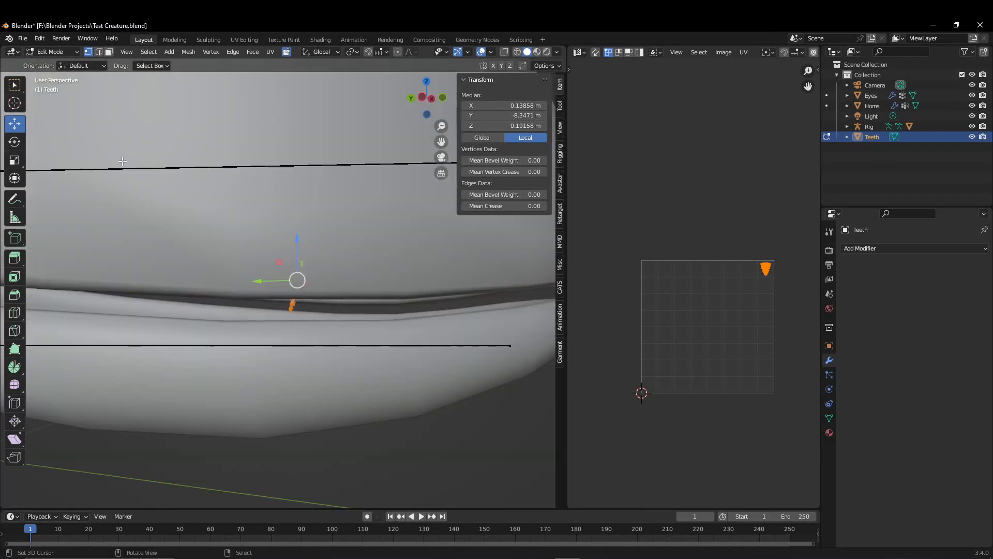
left_click(54, 52)
left_click(55, 63)
Pose the rig's jaw bone open by rotating it about 28.5° around X, then return to Object Mode.
scroll(341, 325, "down", 7)
middle_click_drag(340, 325, 315, 320)
scroll(234, 321, "down", 6)
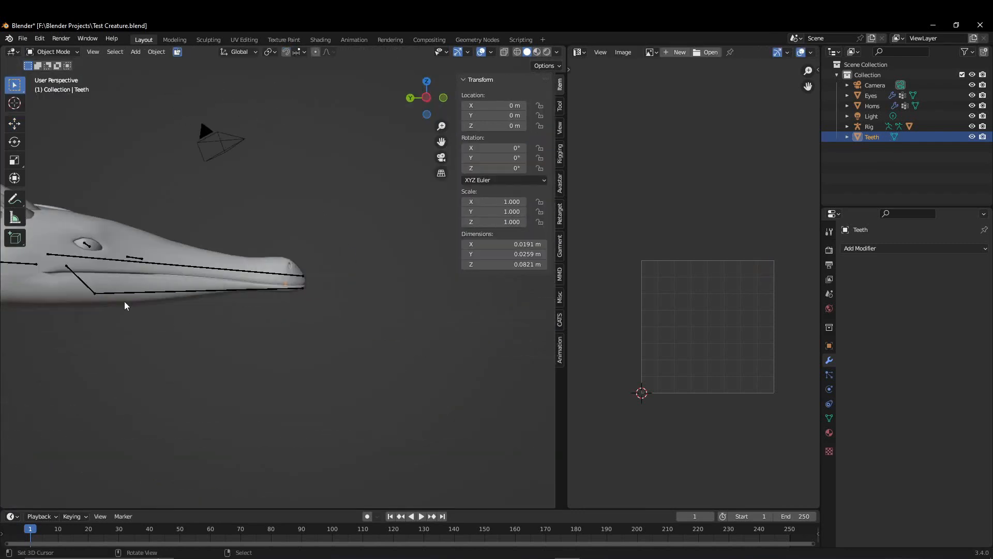
left_click(96, 294)
left_click(54, 52)
left_click(54, 85)
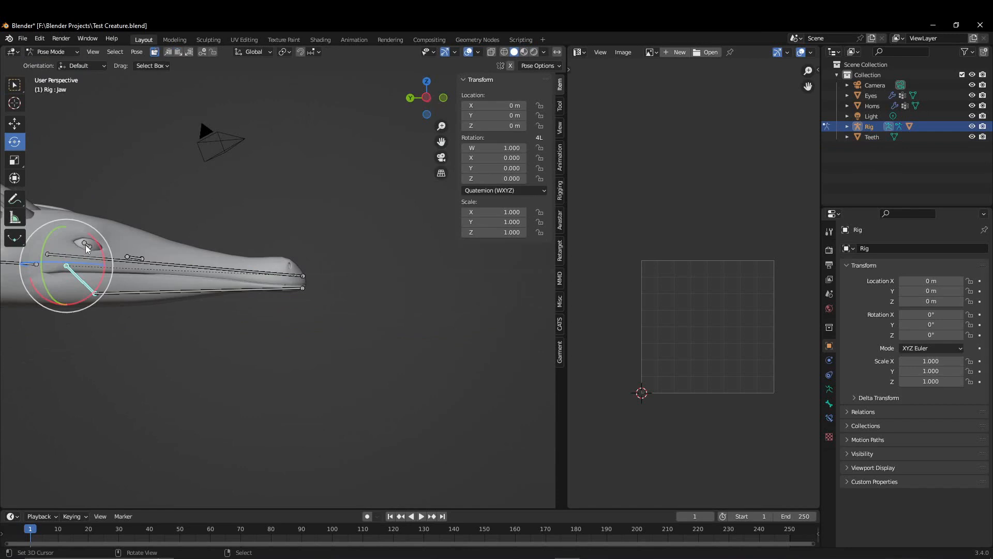
left_click_drag(87, 248, 43, 71)
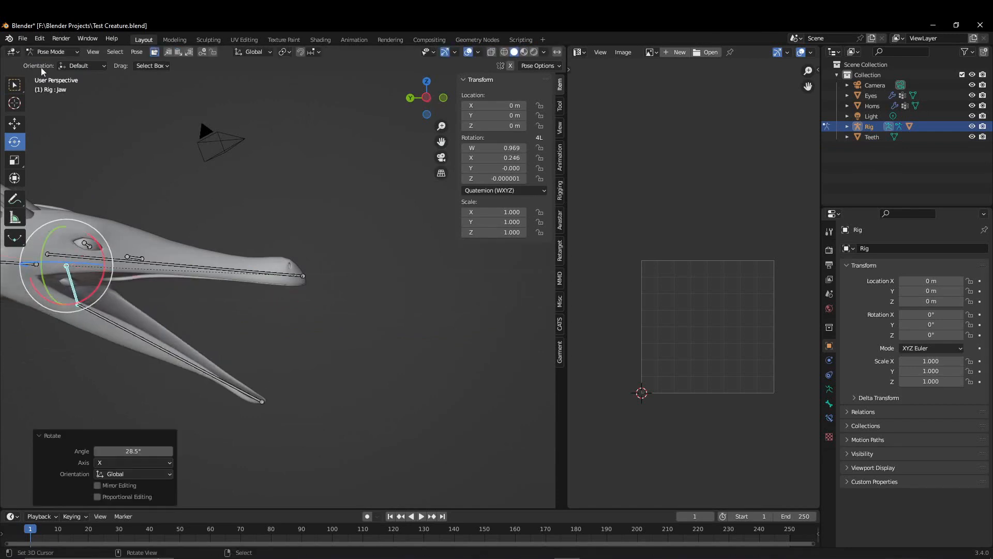
left_click(54, 51)
left_click(54, 62)
Edit the Teeth mesh and duplicate the front tooth about 0.19 m back along the upper jaw.
scroll(200, 319, "up", 8)
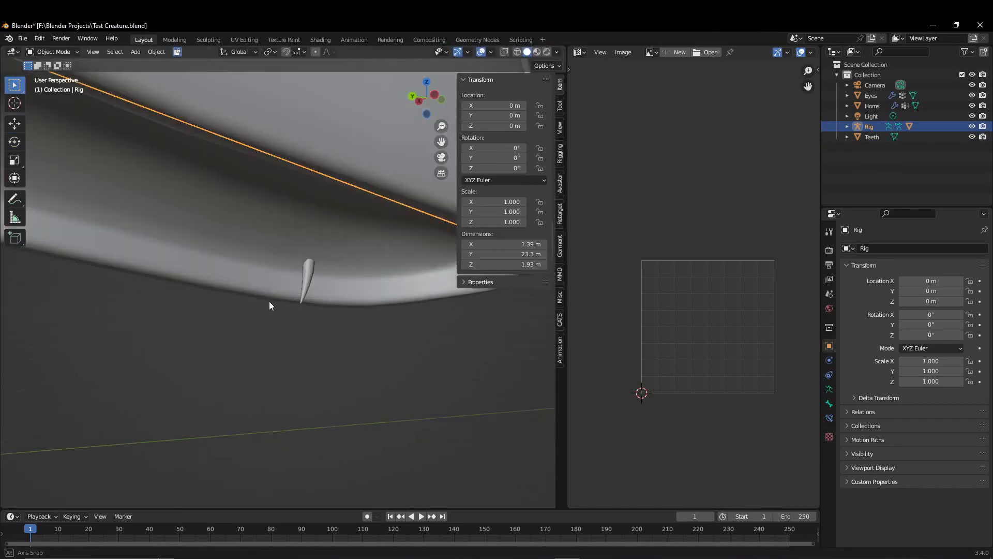
left_click(303, 275)
left_click(61, 52)
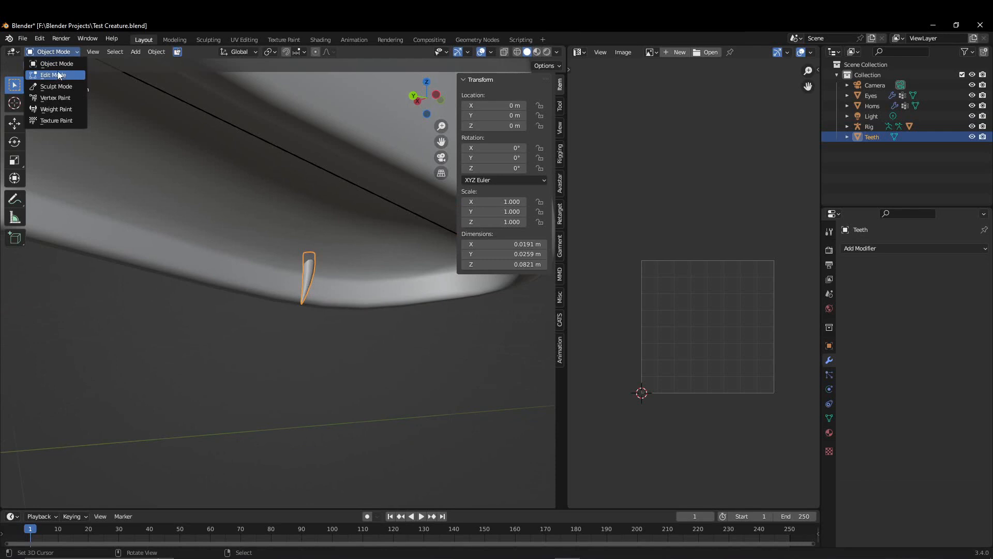
left_click(59, 75)
middle_click_drag(182, 259, 326, 315)
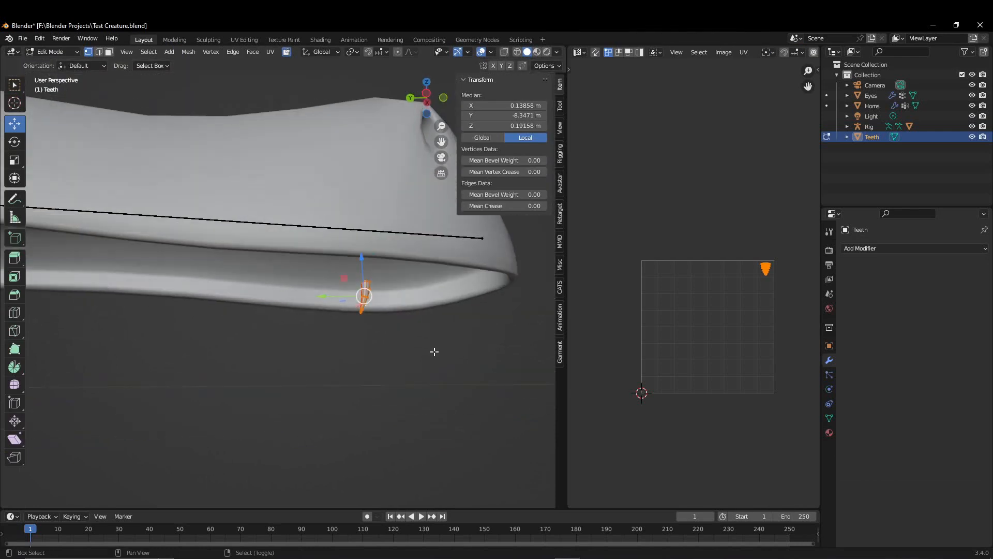
key("shift+d")
left_click(297, 337)
Scale the duplicated tooth by about 1.72 and lower it about 0.027 m.
middle_click_drag(297, 336, 390, 350)
key("s")
left_click(515, 359)
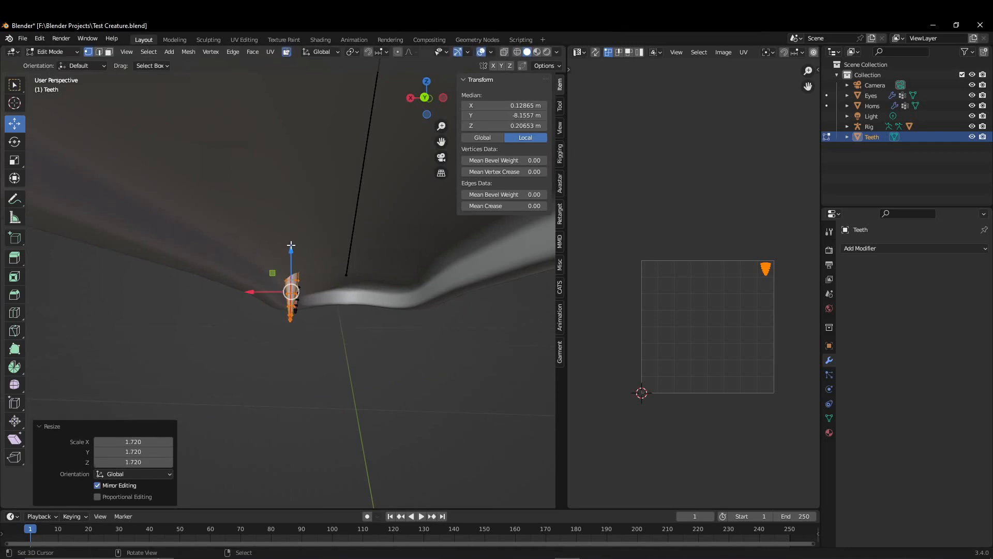
left_click_drag(291, 245, 294, 268)
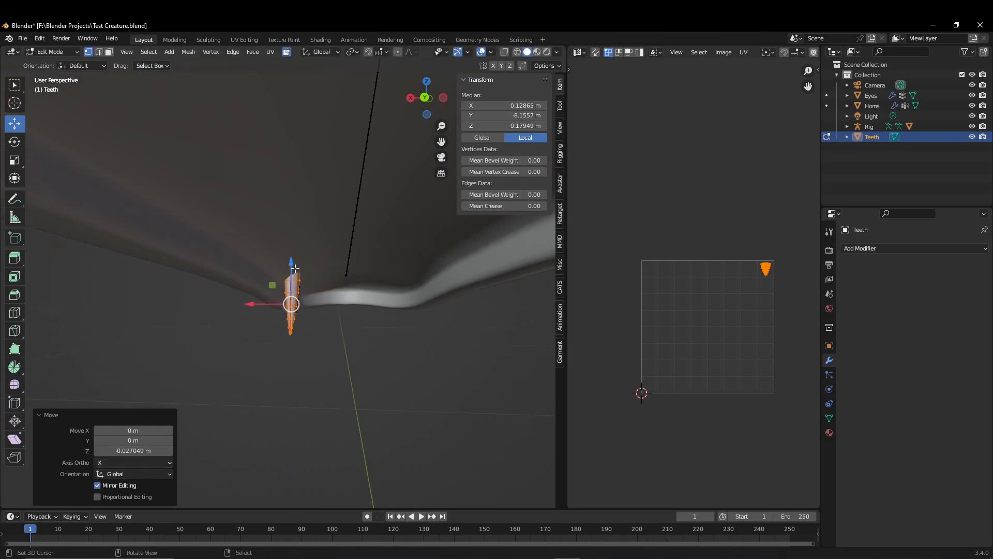
Duplicate the large tooth about 0.58 m along Y, then shift the copy outward along X and raise it about 0.031 m.
middle_click_drag(294, 269, 427, 334)
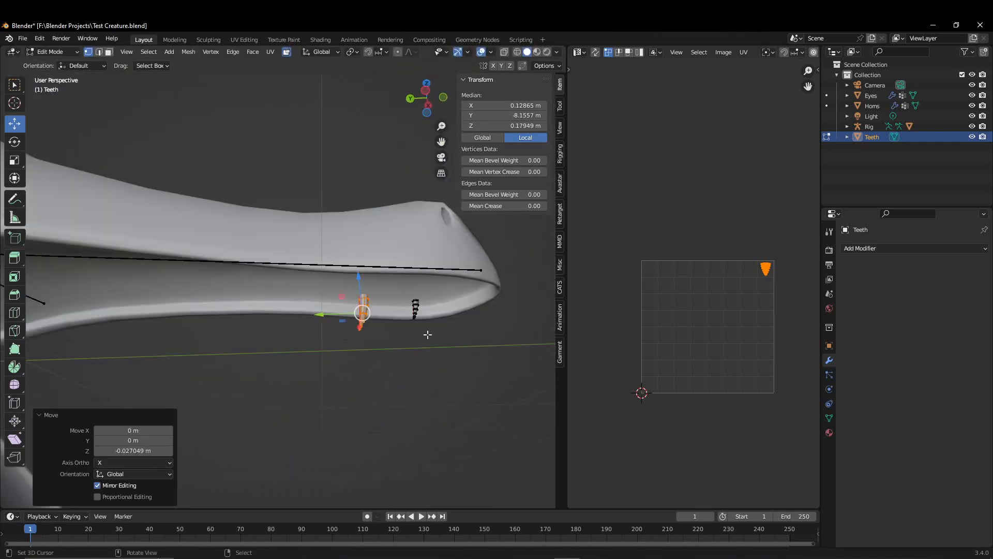
key("shift+d")
left_click(317, 343)
middle_click_drag(317, 344, 307, 348)
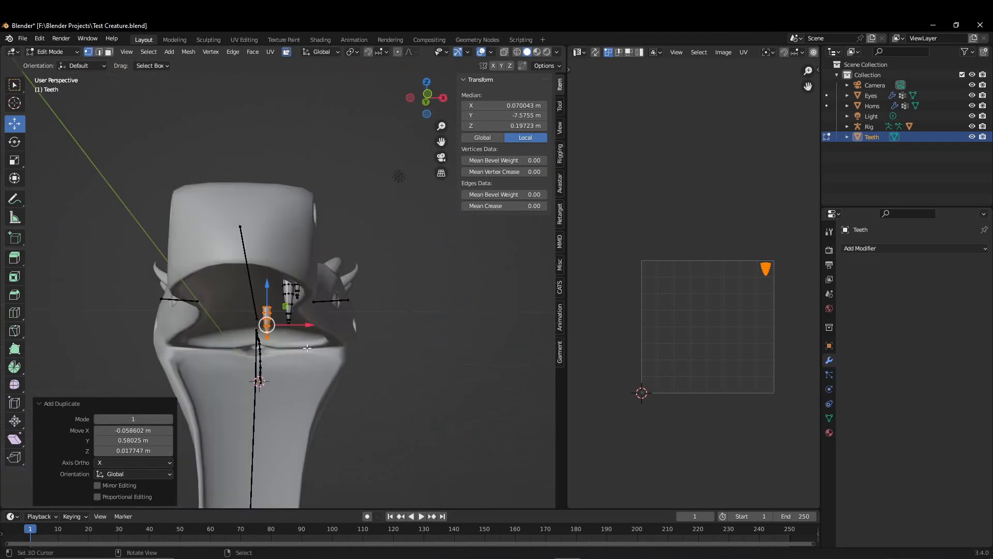
left_click_drag(313, 331, 336, 331)
middle_click_drag(337, 331, 250, 334)
left_click_drag(233, 337, 236, 323)
Scale the third tooth down and raise it about 0.015 m into the gum.
middle_click_drag(236, 324, 331, 354)
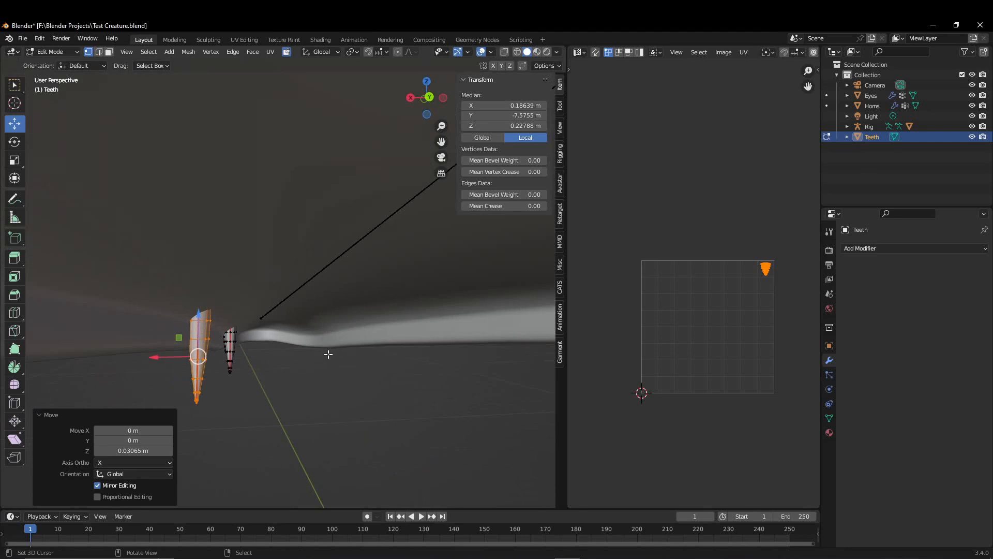
key("s")
left_click(299, 349)
left_click_drag(199, 313, 202, 304)
Duplicate the third tooth about 0.65 m further back along Y, then adjust the copy vertically and along X to fit the gum.
middle_click_drag(201, 305, 424, 345)
key("g")
left_click(246, 332)
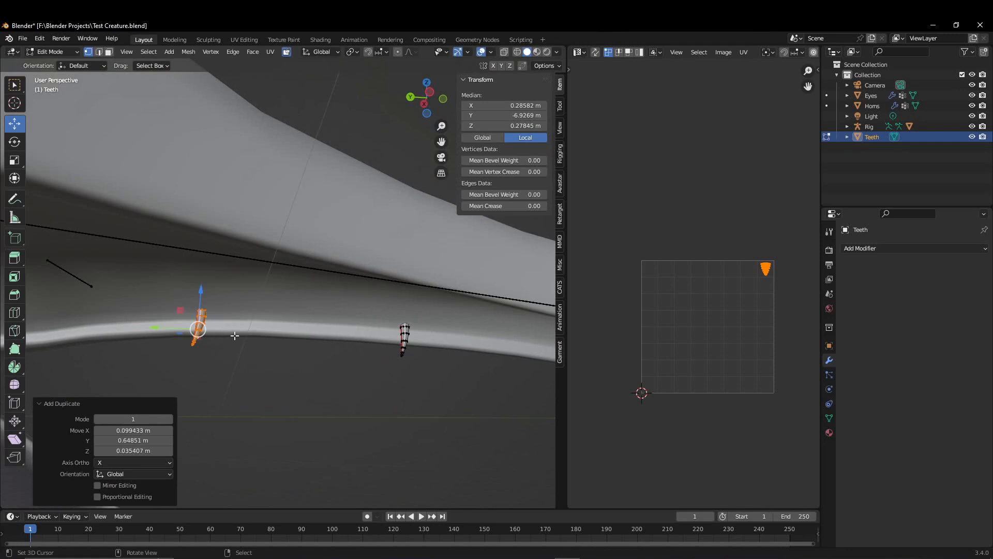
middle_click_drag(247, 332, 252, 300)
key("g")
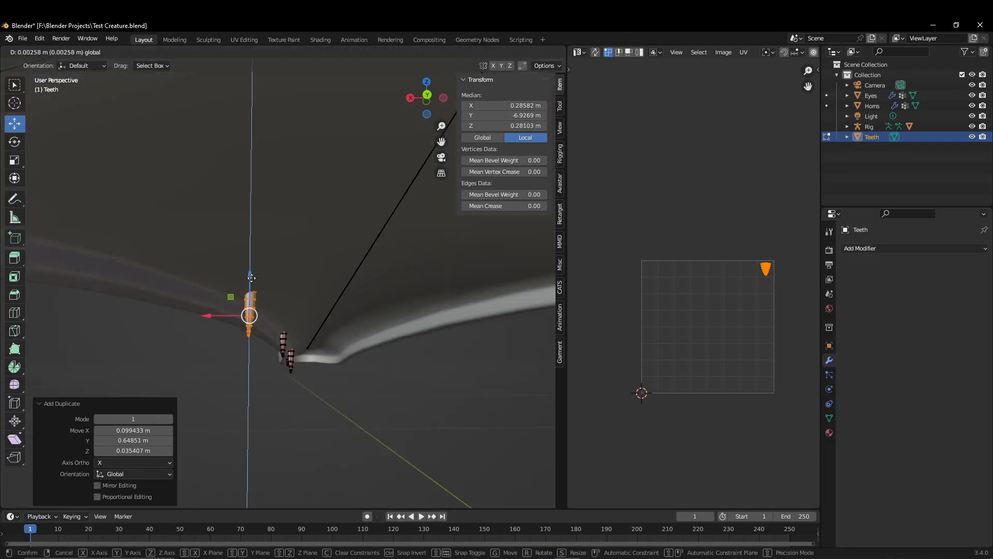
left_click(249, 310)
key("g")
key("x")
left_click(419, 382)
Duplicate the fourth tooth toward the mouth corner, shift the copy outward along X and lower it about 0.014 m.
middle_click_drag(419, 383, 267, 361)
key("shift+d")
left_click(264, 362)
left_click_drag(277, 357, 319, 360)
middle_click_drag(239, 355, 160, 331)
left_click_drag(218, 297, 216, 300)
Select all the upper teeth, symmetrize them onto the other side of the jaw, and return to Object Mode.
scroll(374, 365, "down", 4)
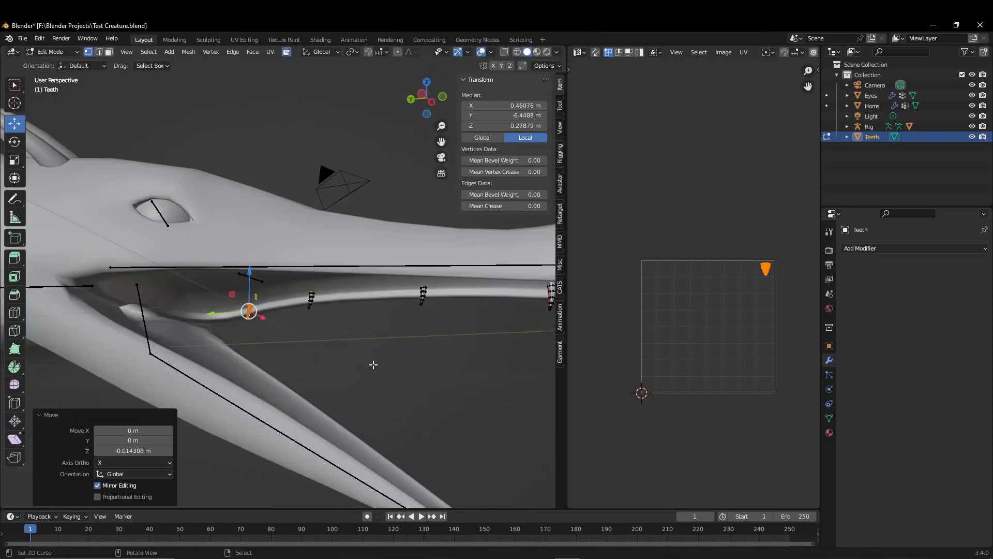
middle_click_drag(367, 363, 277, 350)
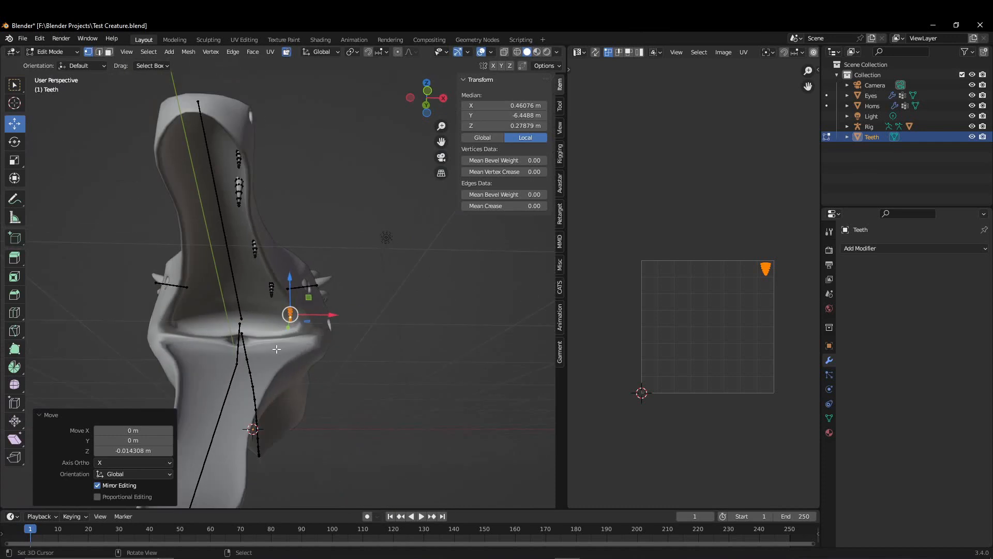
left_click_drag(300, 357, 186, 117)
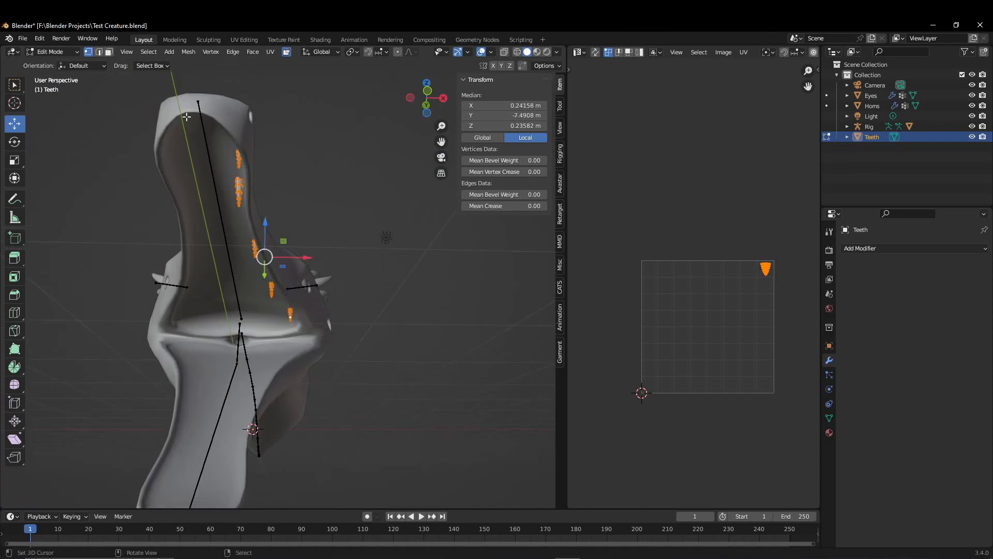
left_click(188, 52)
left_click(228, 207)
middle_click_drag(363, 272, 124, 129)
left_click(51, 51)
left_click(47, 63)
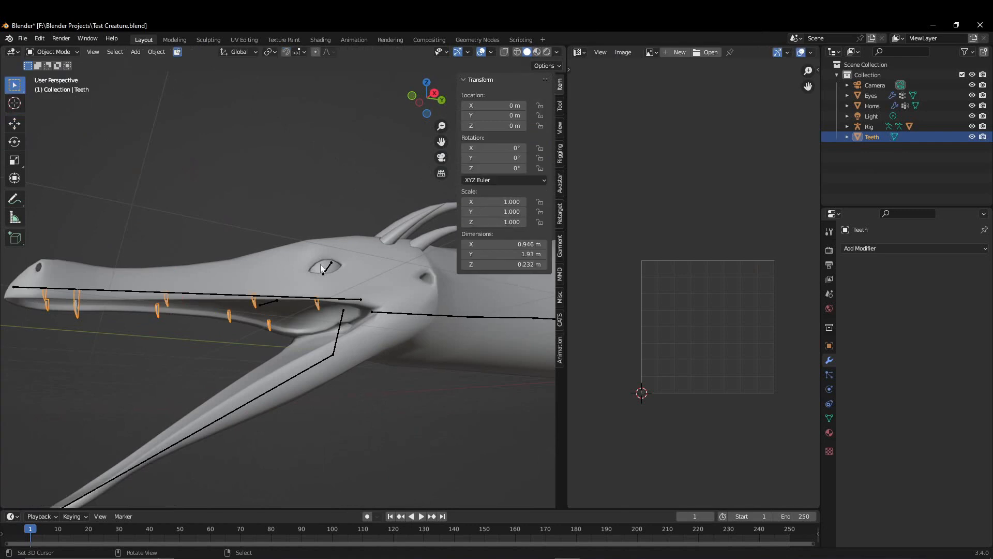
middle_click_drag(333, 337, 291, 338)
scroll(313, 321, "down", 3)
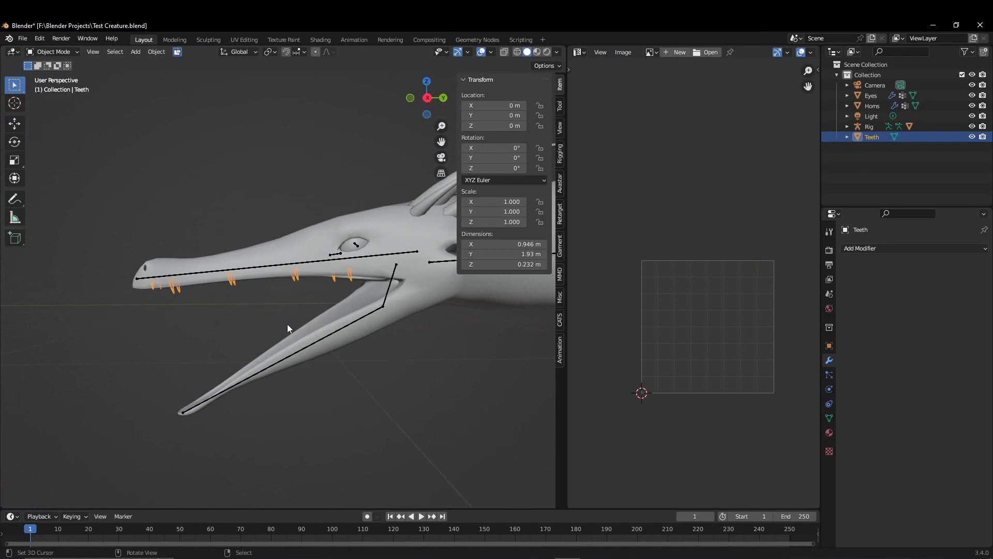
Add an Armature modifier to the Teeth object and set Rig as its object.
left_click(872, 252)
left_click(879, 266)
left_click(917, 281)
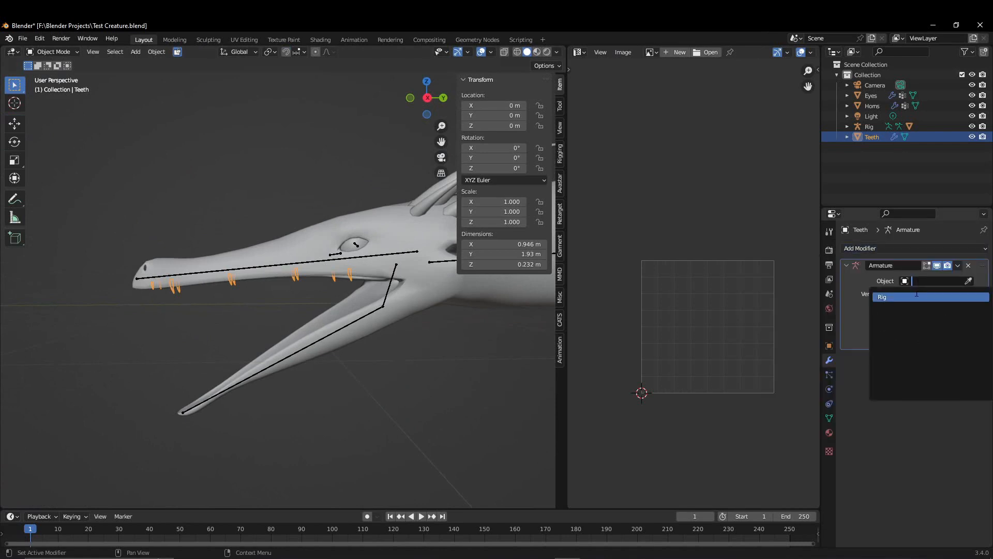
left_click(921, 297)
Create two vertex groups on the teeth mesh, named Head and Chin.
left_click(829, 418)
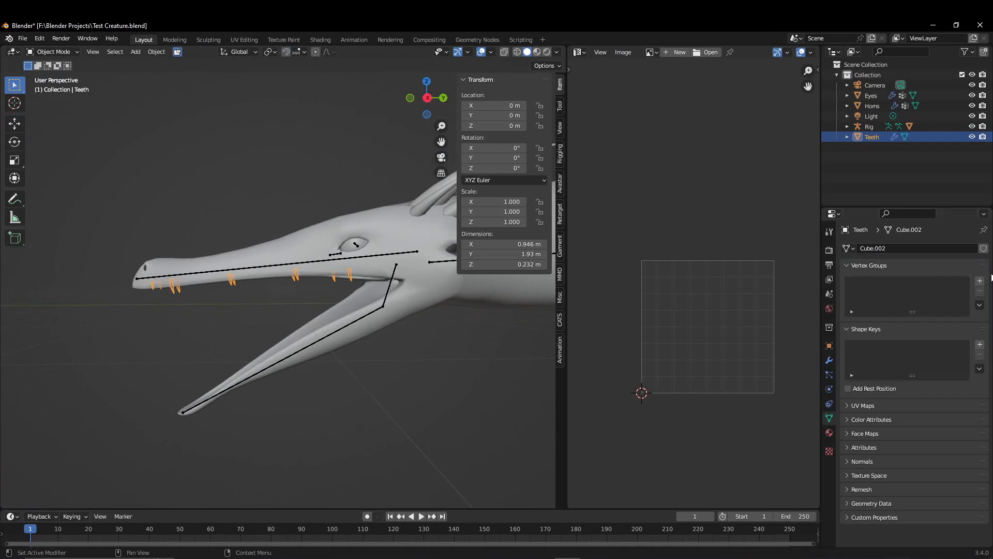
left_click(980, 280)
double_click(892, 280)
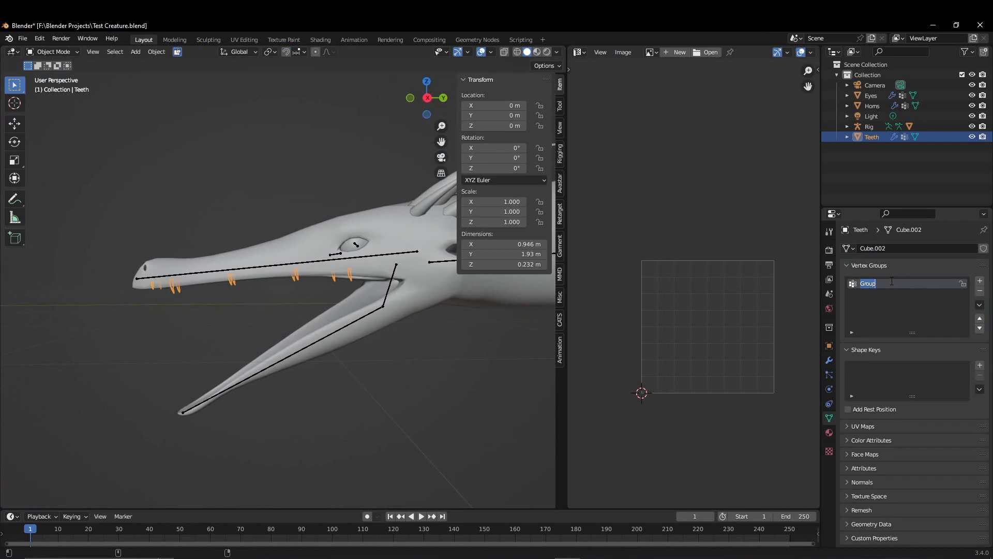
type("Head")
scroll(269, 310, "up", 3)
scroll(180, 287, "down", 2)
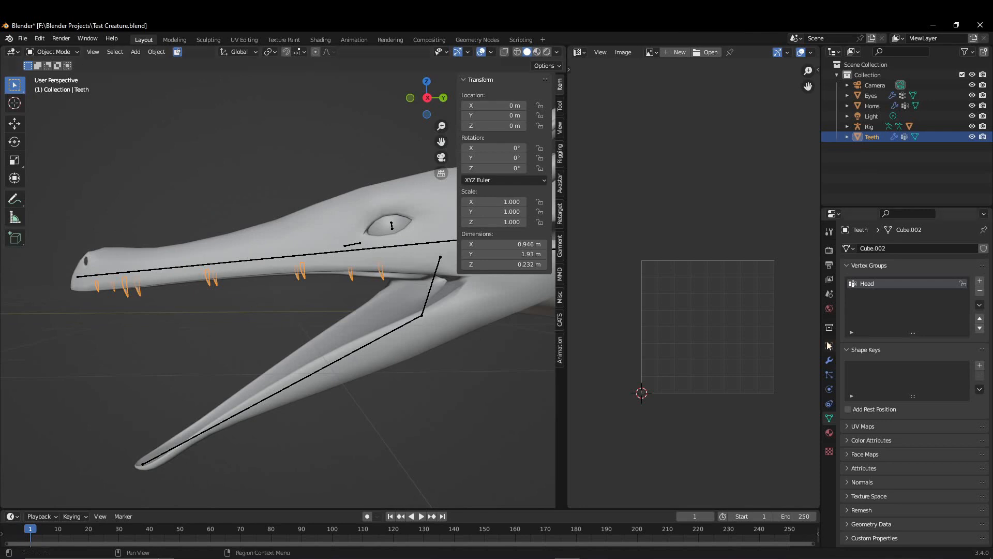
left_click(979, 281)
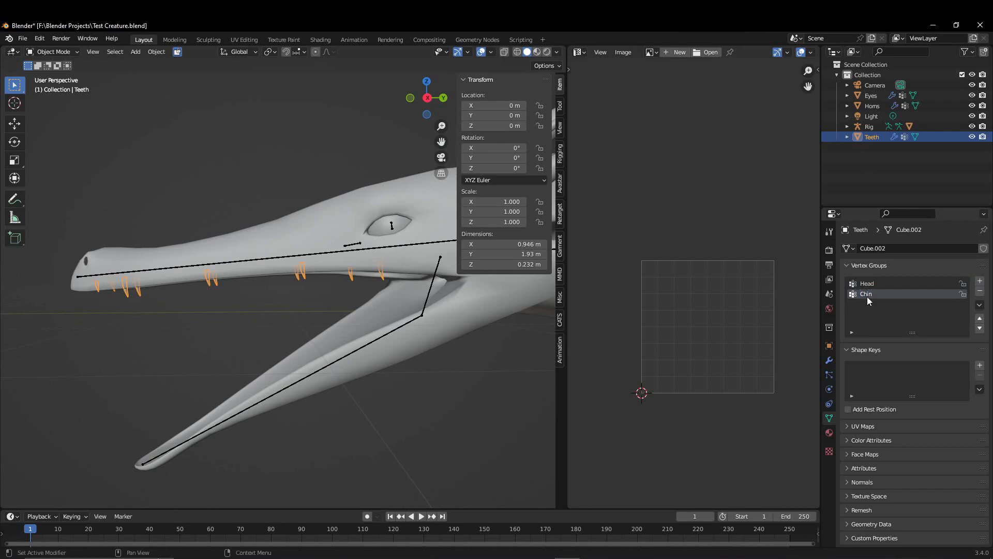
Put the rig in Pose Mode and clear the jaw bone's rotation to close the mouth.
left_click(430, 288)
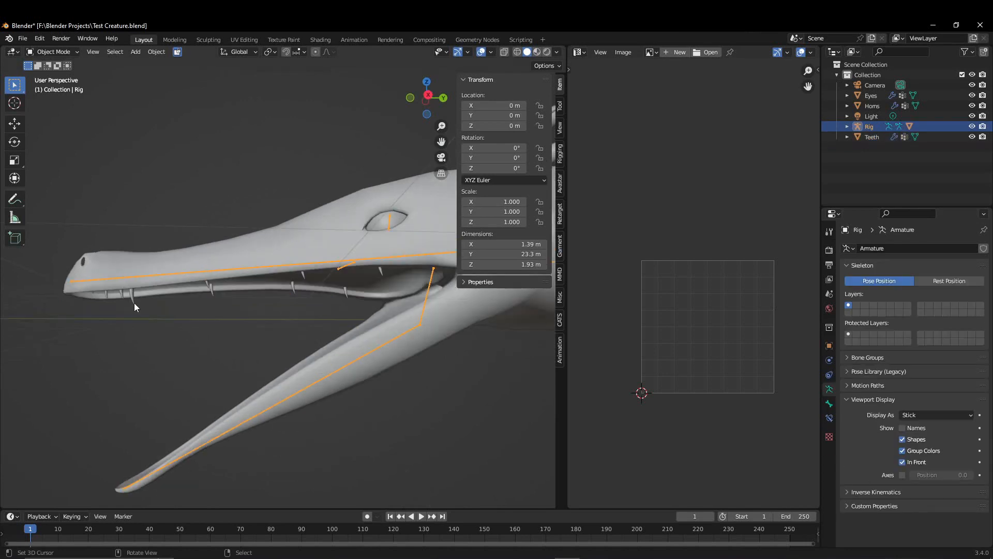
left_click(133, 304)
left_click(423, 315)
left_click(56, 53)
left_click(58, 86)
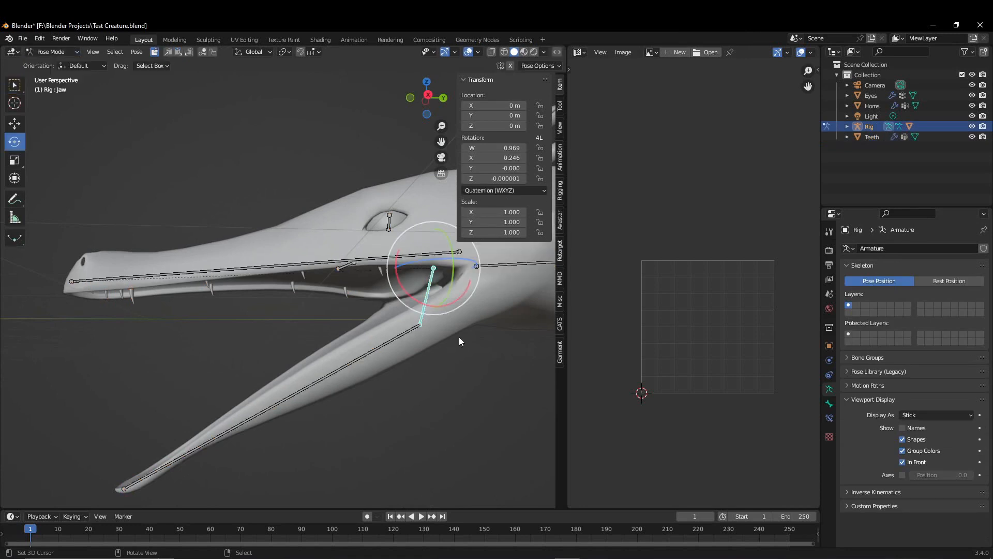
key("alt+r")
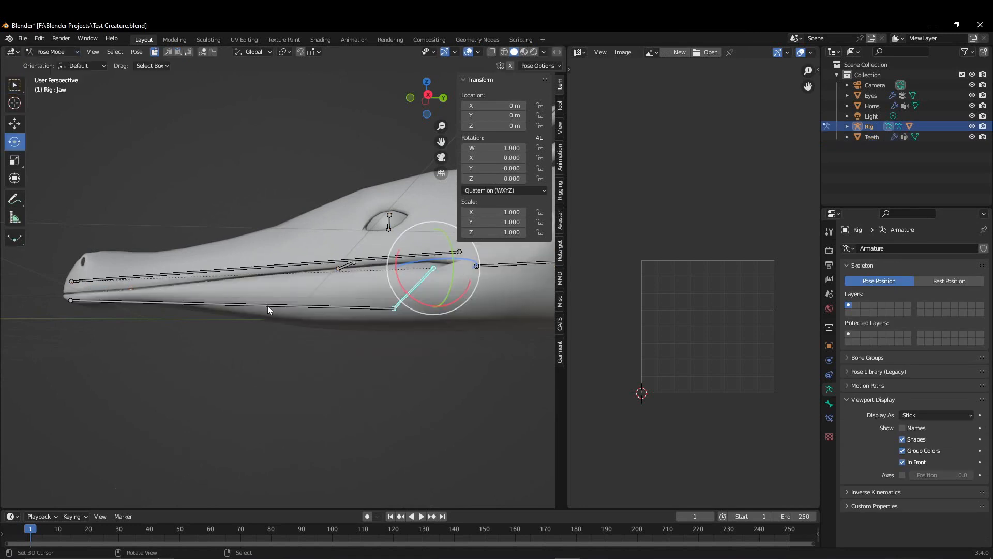
Return to Object Mode, select the Teeth object inside the closed mouth and open it in Edit Mode.
scroll(268, 305, "up", 4)
scroll(327, 312, "down", 3)
scroll(340, 309, "up", 3)
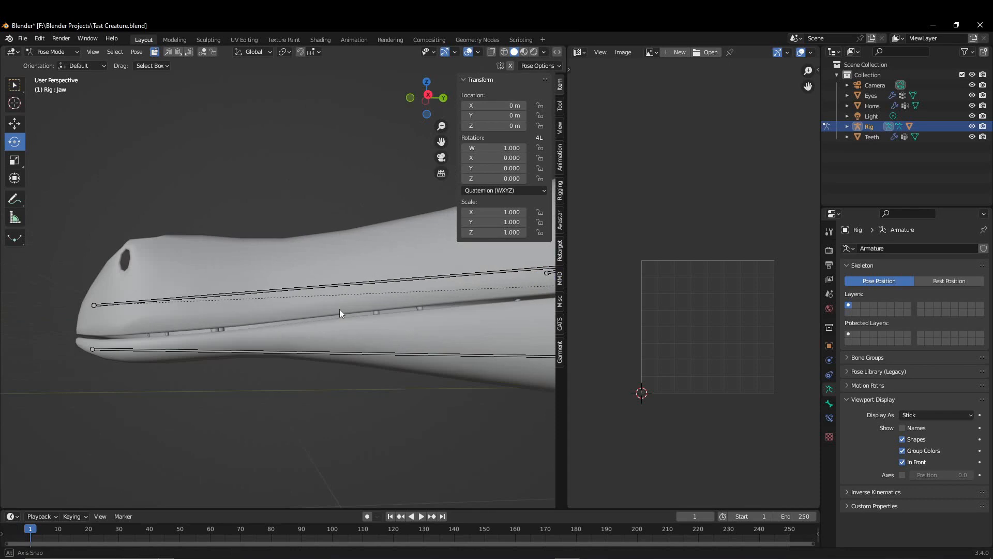
middle_click_drag(339, 309, 252, 319)
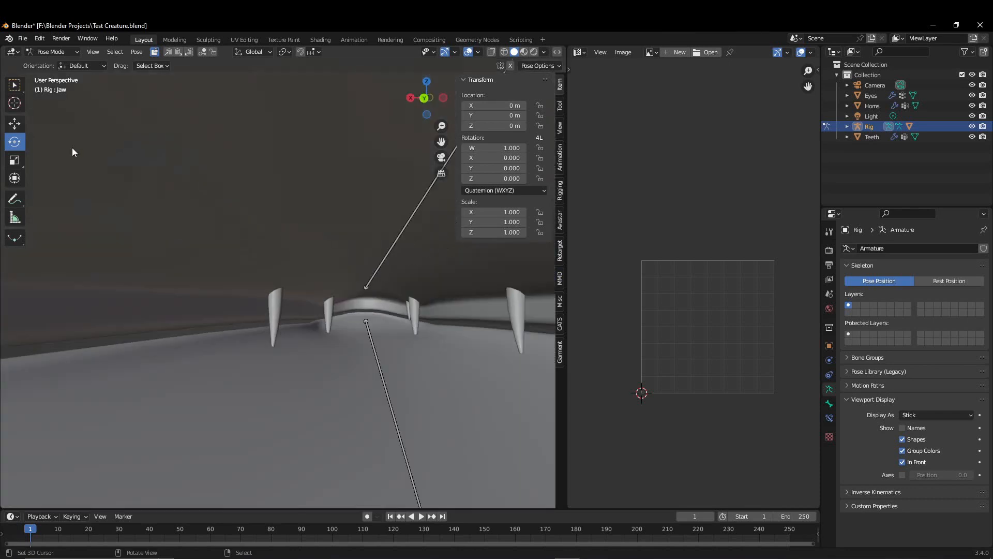
left_click(58, 64)
left_click(279, 312)
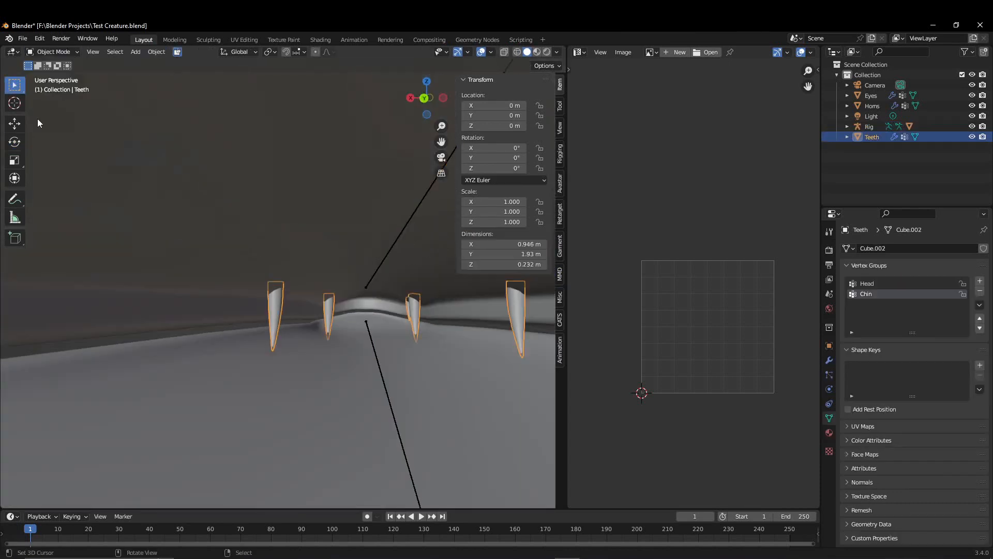
left_click(57, 54)
left_click(59, 76)
scroll(403, 357, "up", 2)
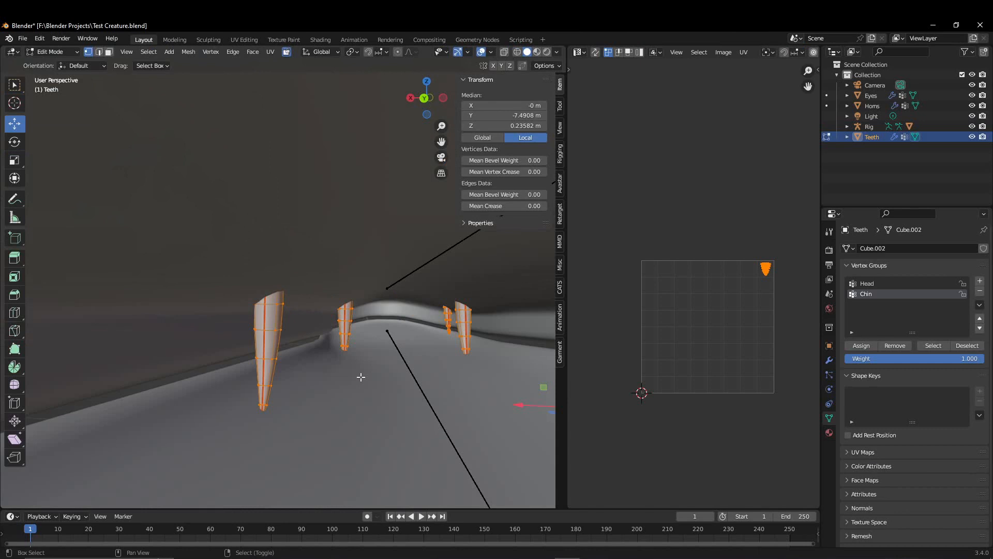
Duplicate one linked upper front tooth and place the copy about 0.05 m inward along X beside it.
middle_click_drag(362, 377, 312, 334, "shift")
scroll(392, 315, "up", 3)
middle_click_drag(447, 315, 177, 354, "shift")
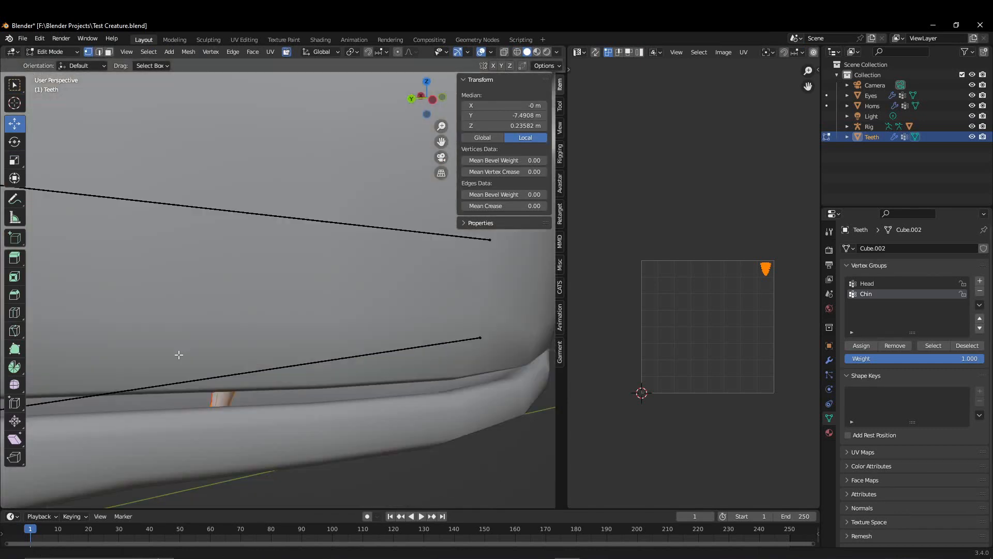
scroll(241, 356, "up", 3)
scroll(241, 356, "down", 5)
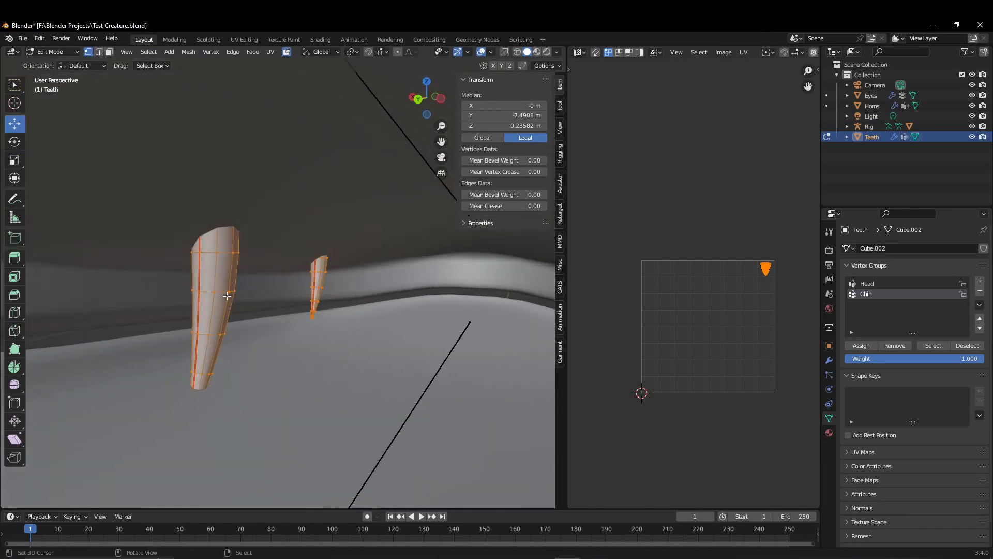
key("alt+a")
key("l")
middle_click_drag(228, 291, 317, 333)
key("shift+d")
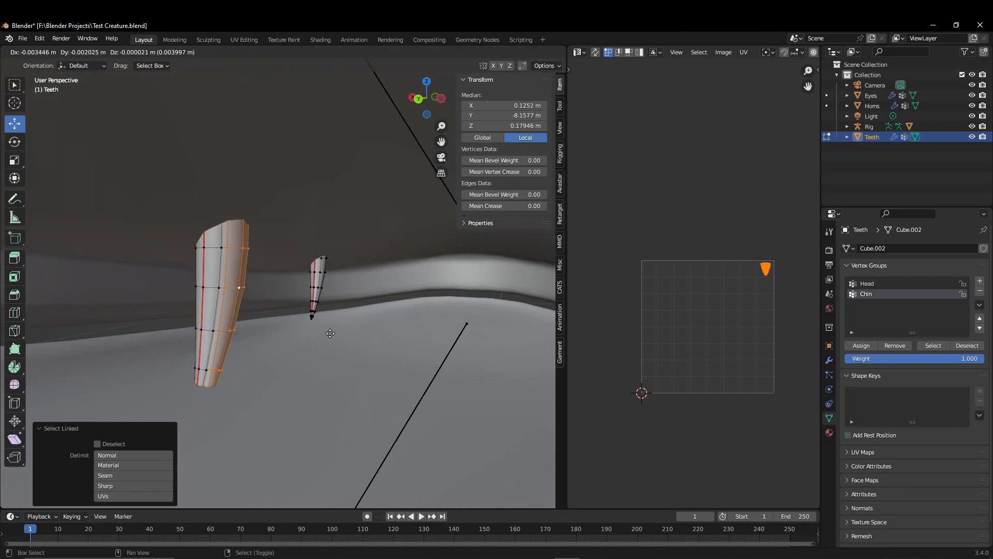
left_click(399, 351)
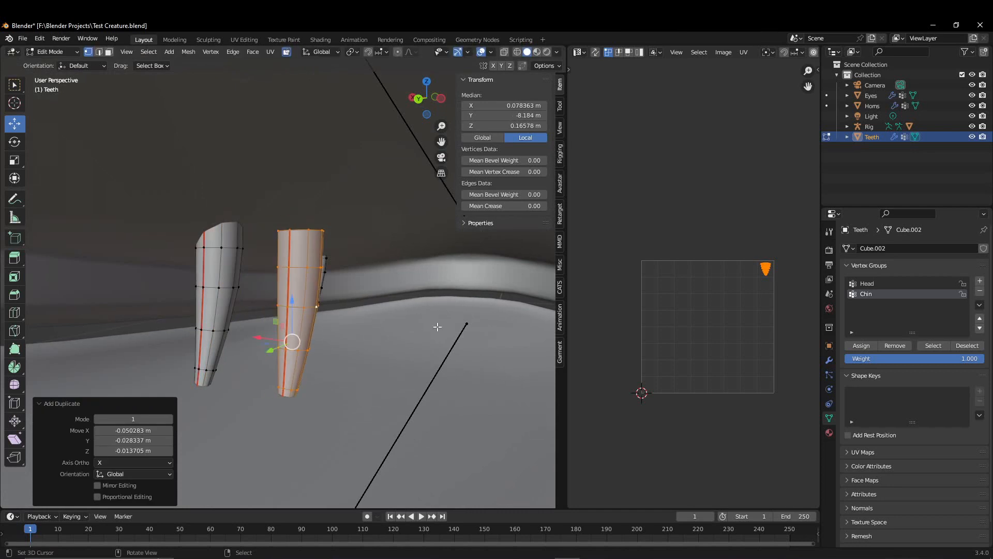
Rotate the duplicated tooth 180° around the global Y axis so its tip points upward.
key("r")
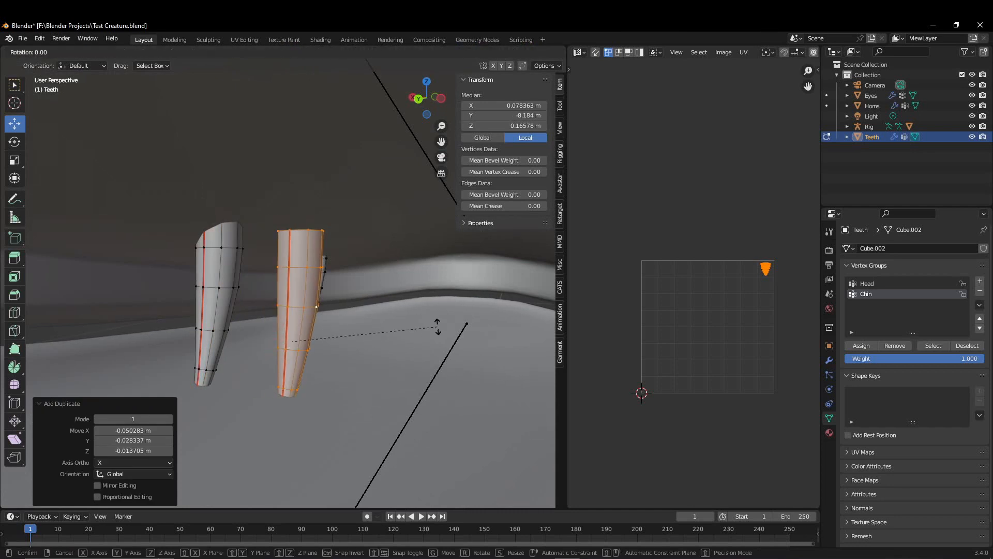
key("y")
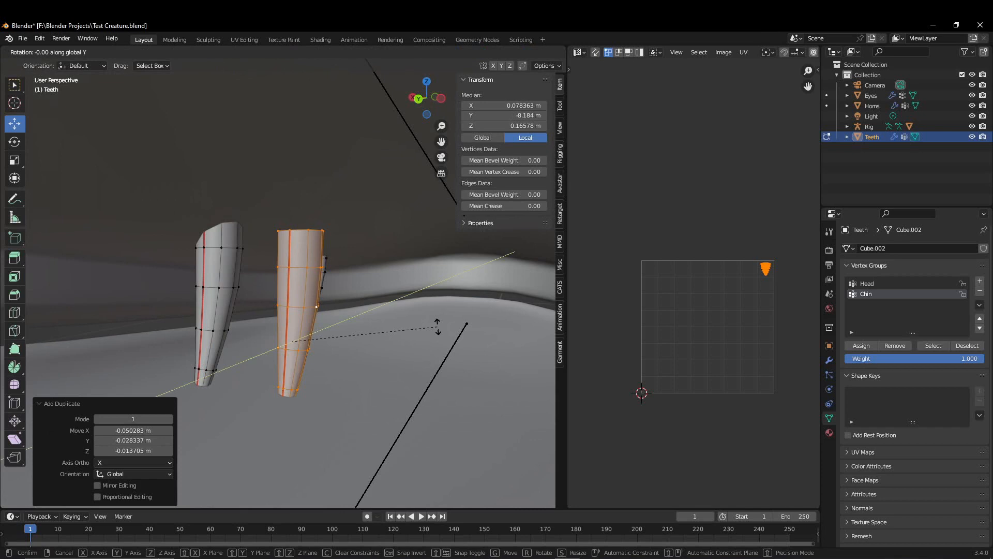
type("80")
key("Return")
Move the flipped tooth about 0.06 m forward along Y, 0.073 m outward along X and 0.027 m up onto the lower jaw.
scroll(260, 336, "up", 5)
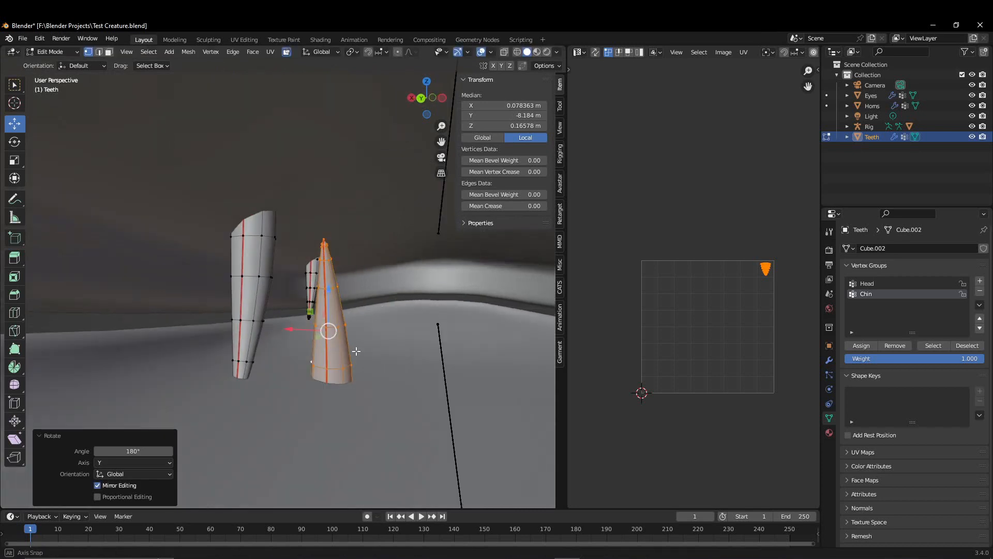
middle_click_drag(260, 337, 368, 341)
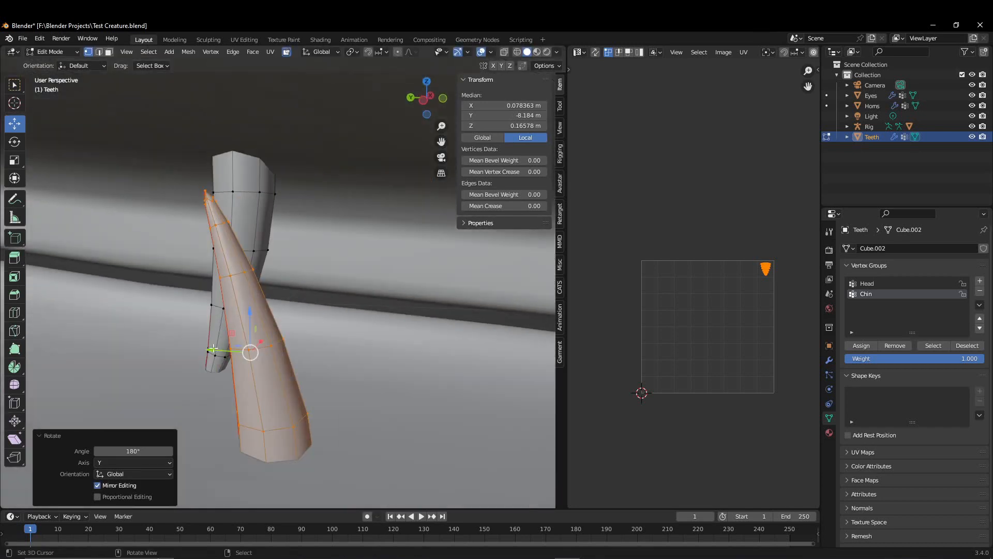
left_click_drag(211, 348, 339, 351)
middle_click_drag(338, 352, 173, 316)
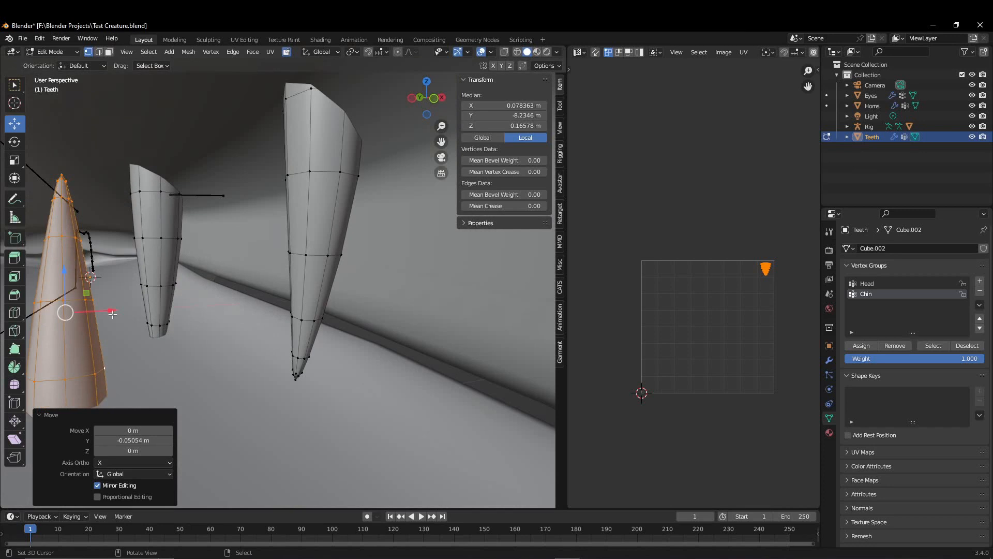
left_click_drag(113, 314, 295, 314)
middle_click_drag(295, 314, 436, 366)
left_click_drag(354, 266, 354, 244)
left_click_drag(396, 279, 389, 280)
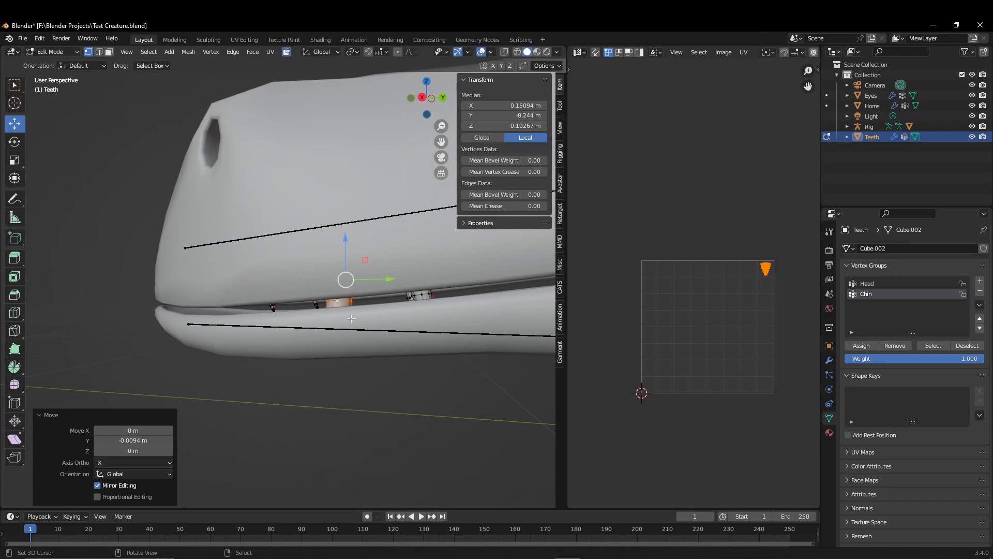
Scale the lower tooth to 0.872, rotate it about 14.3° and shift it about 0.009 m inward along X.
middle_click_drag(362, 320, 474, 335)
middle_click_drag(322, 353, 391, 355)
key("s")
left_click(370, 355)
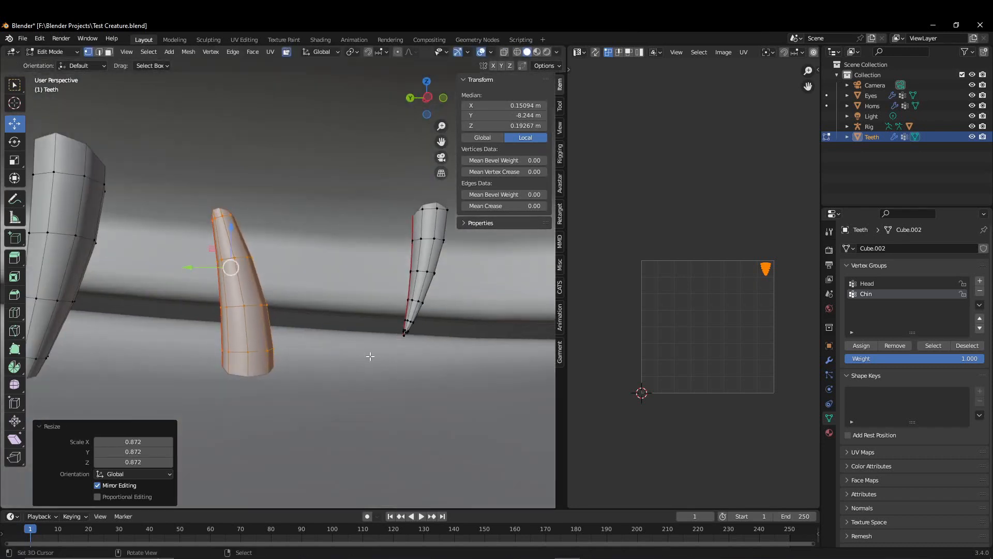
key("r")
left_click(353, 378)
middle_click_drag(354, 377, 374, 345)
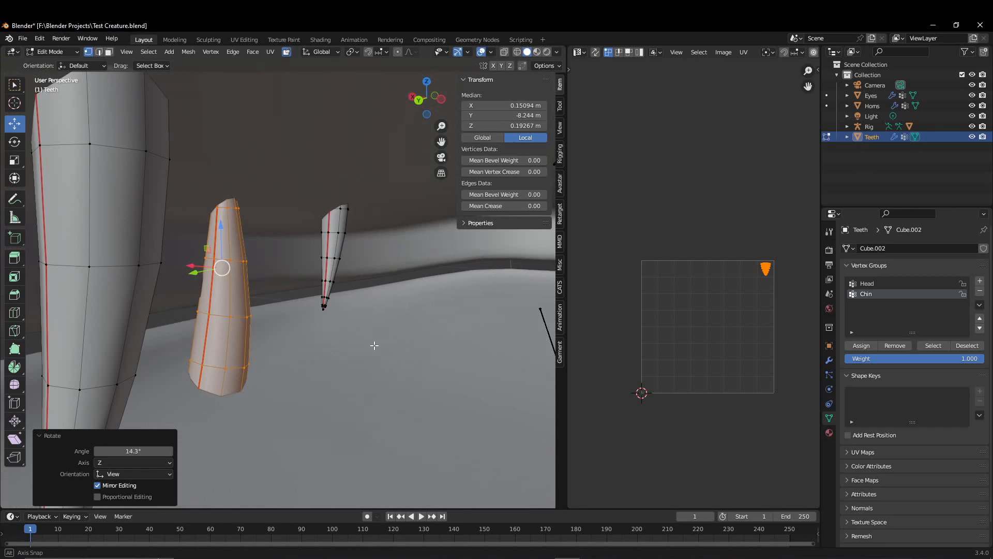
left_click_drag(195, 261, 208, 264)
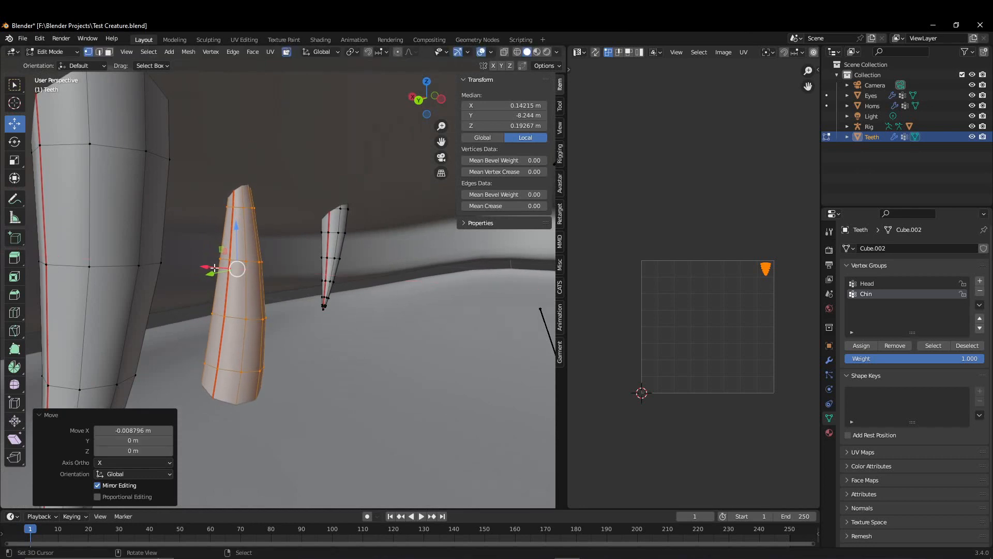
Examine the lower tooth's fit in the jaw using wireframe shading and return to solid shading.
middle_click_drag(207, 265, 382, 287)
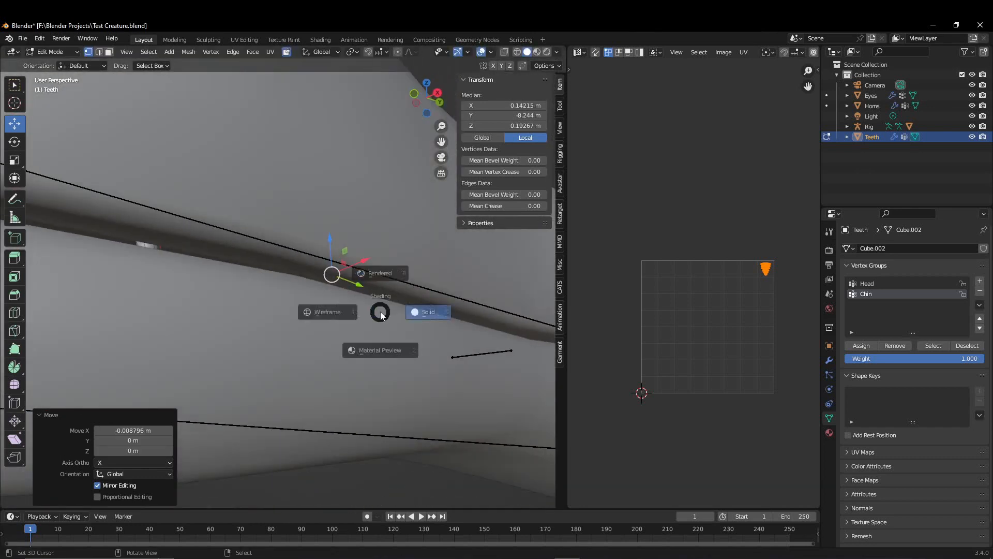
left_click(332, 312)
mouse_move(333, 312)
middle_mouse_down()
mouse_move(299, 327)
mouse_move(399, 355)
mouse_move(246, 338)
mouse_move(417, 339)
middle_mouse_up()
scroll(307, 328, "down", 3)
key("z")
left_click(445, 355)
Duplicate the lower tooth about 0.17 m further forward along Y, scale the copy down and shift it outward along X.
scroll(350, 341, "down", 2)
middle_click_drag(281, 337, 321, 350)
key("g")
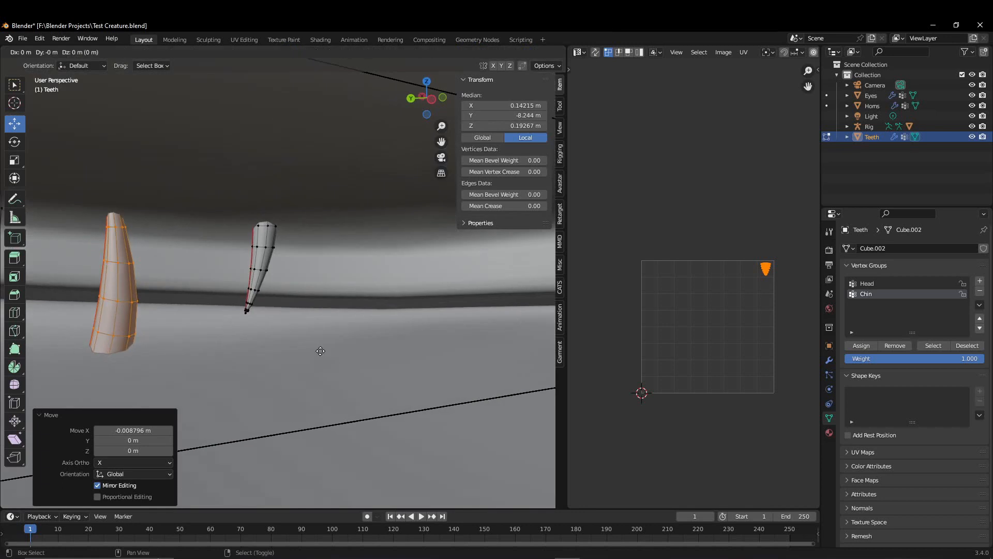
left_click(356, 284)
middle_click_drag(356, 284, 412, 364)
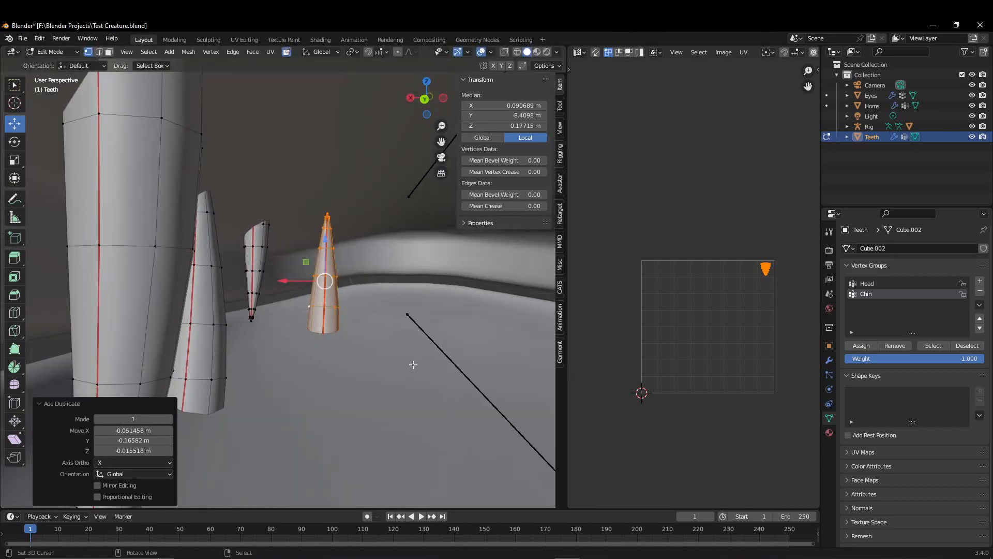
key("s")
left_click(376, 341)
left_click_drag(301, 281, 285, 283)
Select the first lower tooth and duplicate it about 0.37 m further back along Y.
middle_click_drag(285, 283, 445, 321)
left_click(466, 309)
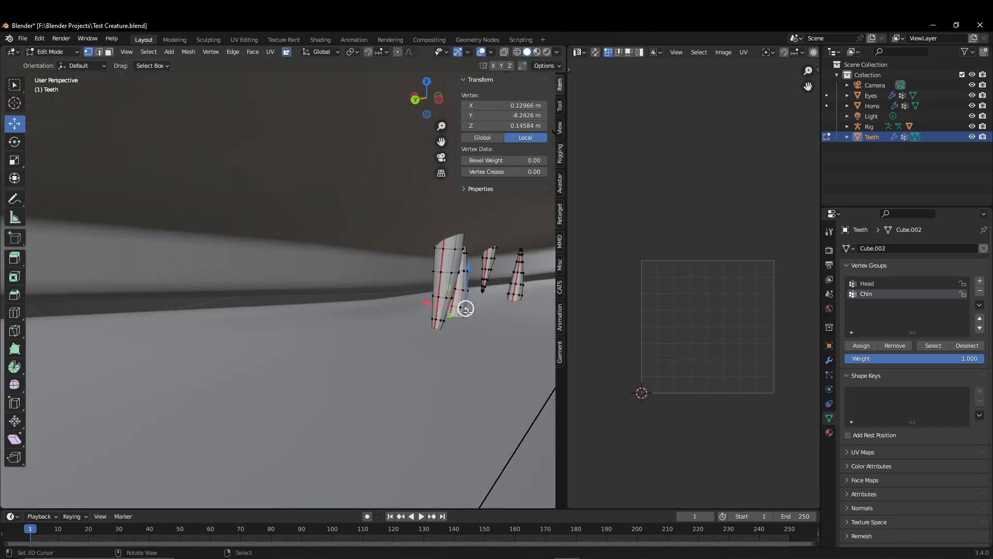
key("l")
key("shift+d")
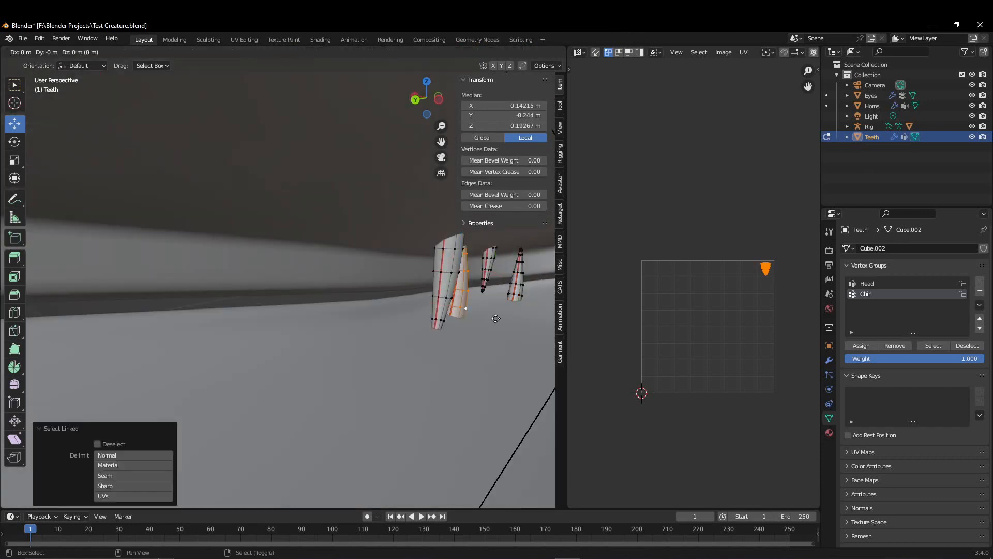
key("y")
left_click(309, 343)
Raise the rear lower tooth about 0.017 m along Z and adjust it along X to sit in the gum.
middle_click_drag(309, 343, 384, 332)
key("g")
key("x")
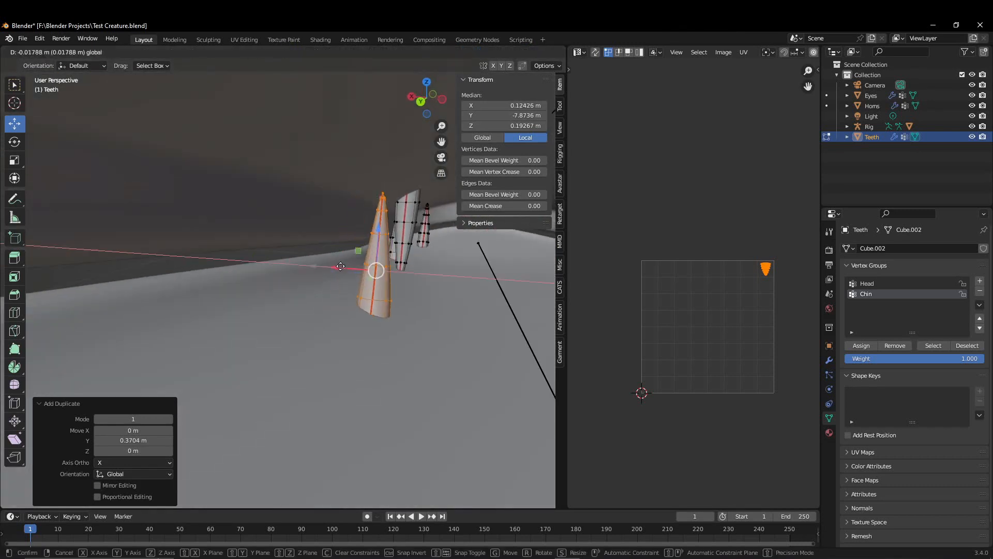
left_click(379, 264)
key("g")
key("z")
left_click_drag(385, 174, 381, 212)
left_click_drag(351, 245, 346, 246)
middle_click_drag(345, 245, 297, 269)
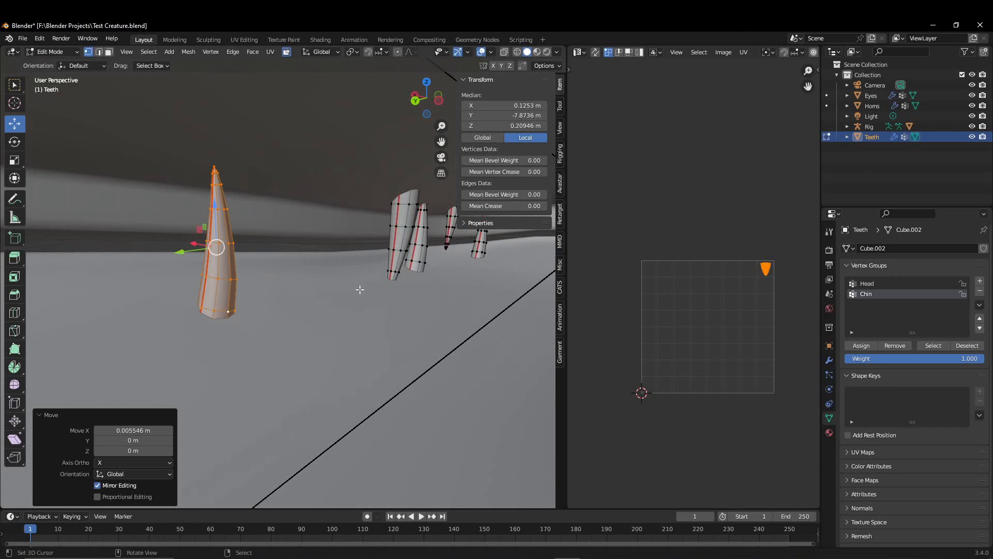
Select all teeth, symmetrize them from +X to -X and return to Object Mode.
key("a")
left_click(189, 53)
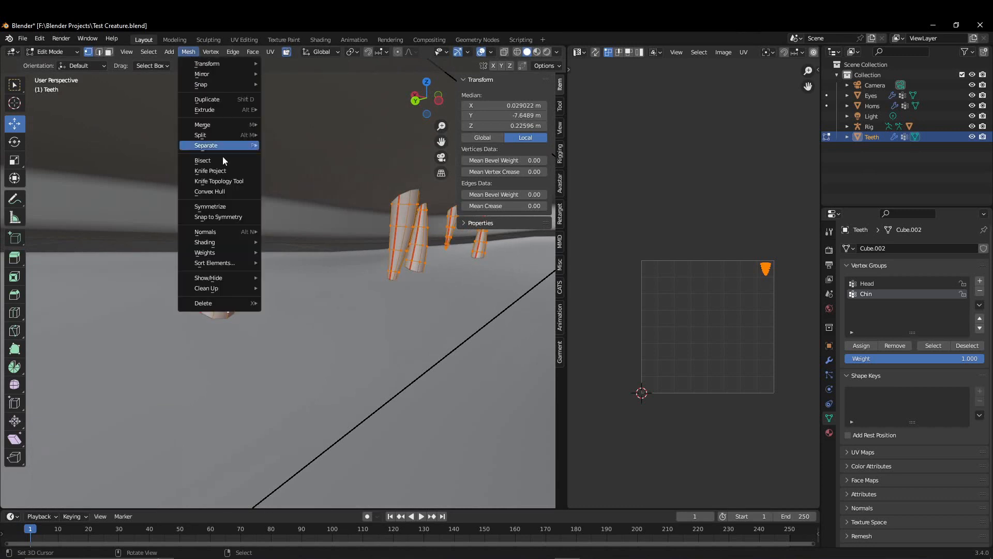
left_click(226, 207)
middle_click_drag(275, 246, 134, 253)
left_click(65, 53)
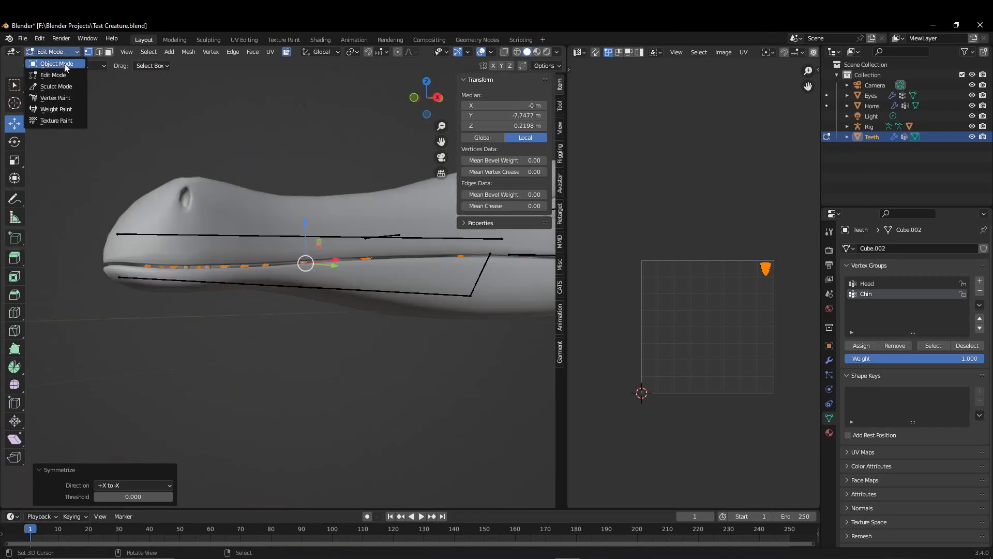
left_click(54, 64)
Select the Rig, rotate its Jaw bone 25° about X in Pose Mode to open the mouth, and return to Object Mode.
scroll(333, 318, "down", 2)
middle_click_drag(354, 329, 328, 284)
left_click(318, 267)
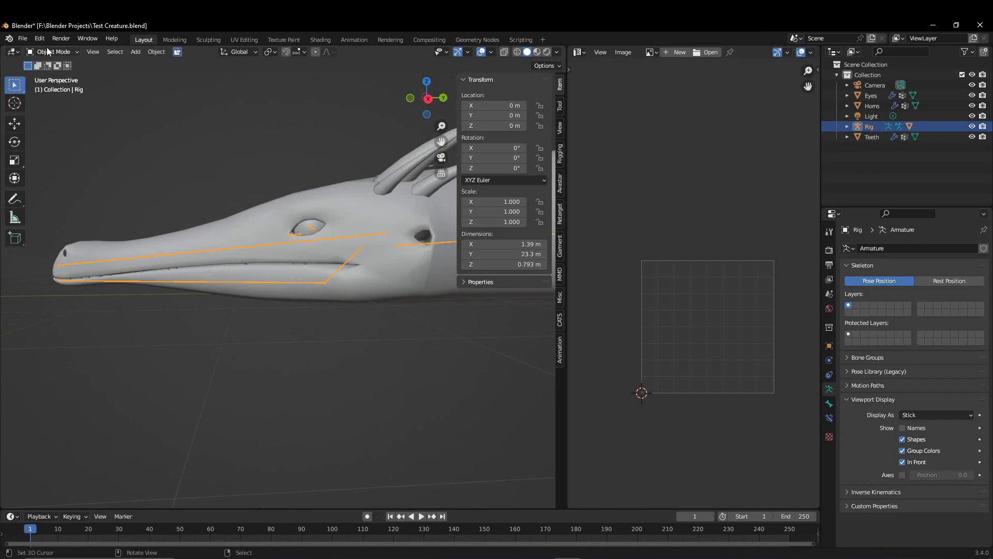
left_click(52, 87)
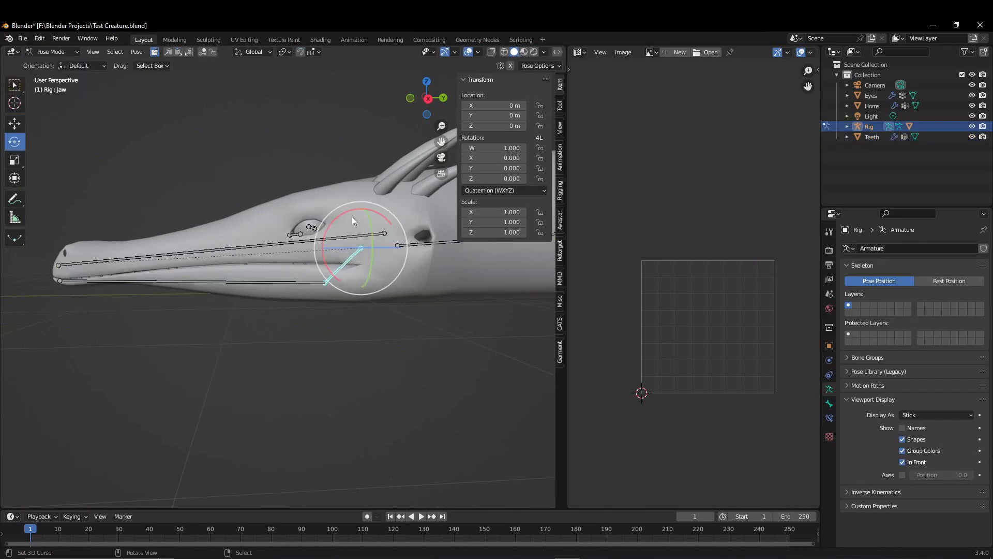
left_click_drag(352, 216, 331, 221)
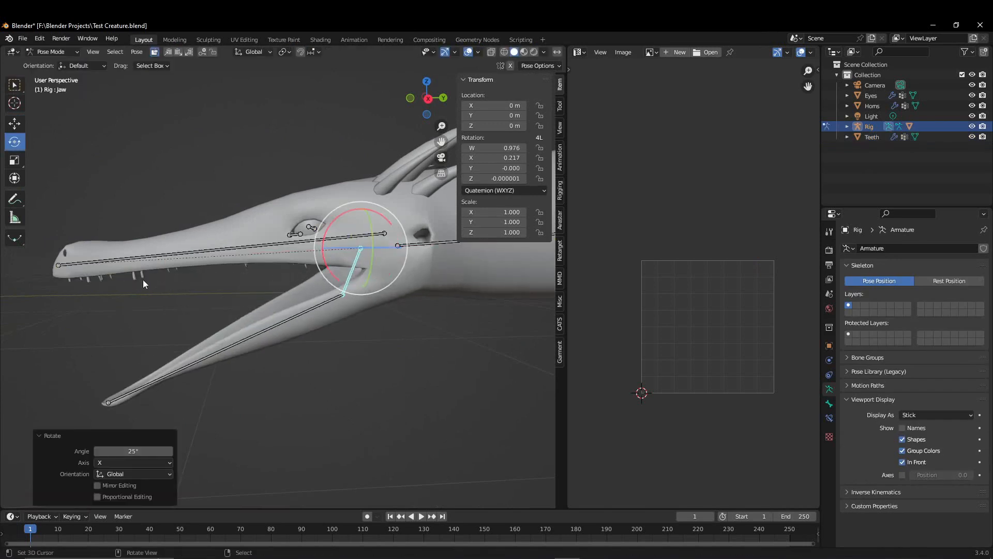
left_click(56, 63)
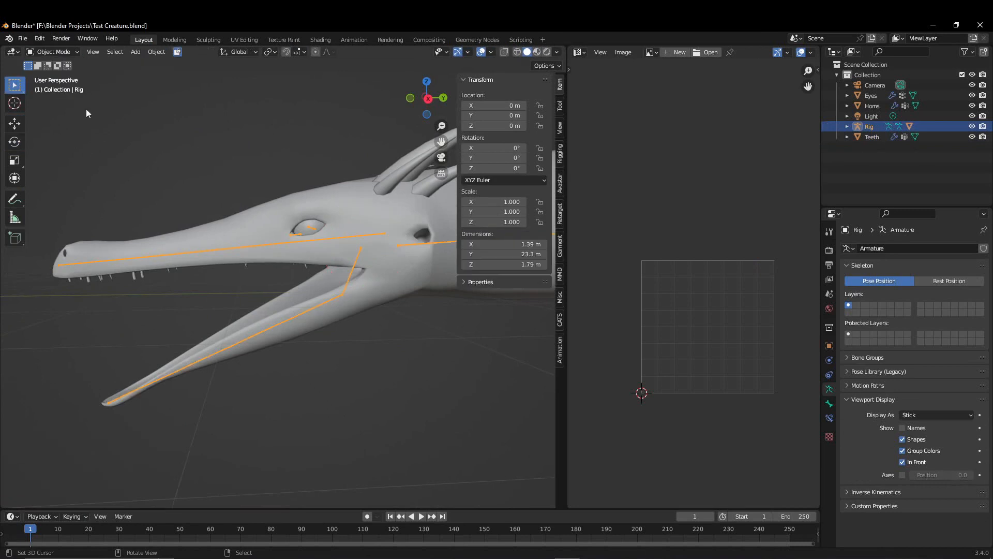
Add the Teeth to the Rig selection and enter Weight Paint mode with the Chin group active.
left_click(135, 270, "shift")
left_click(51, 52)
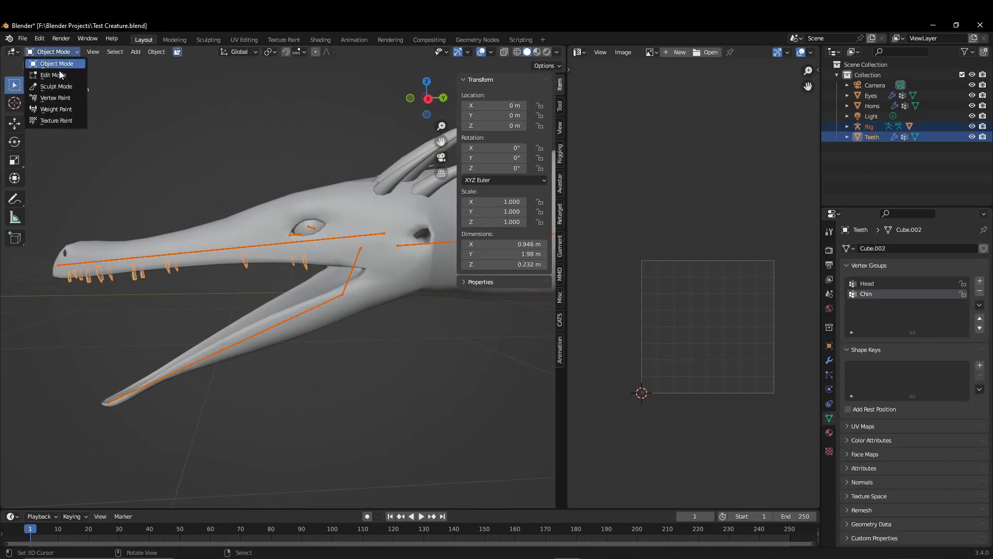
left_click(66, 109)
right_click(289, 318)
middle_click_drag(219, 289, 329, 270, "shift")
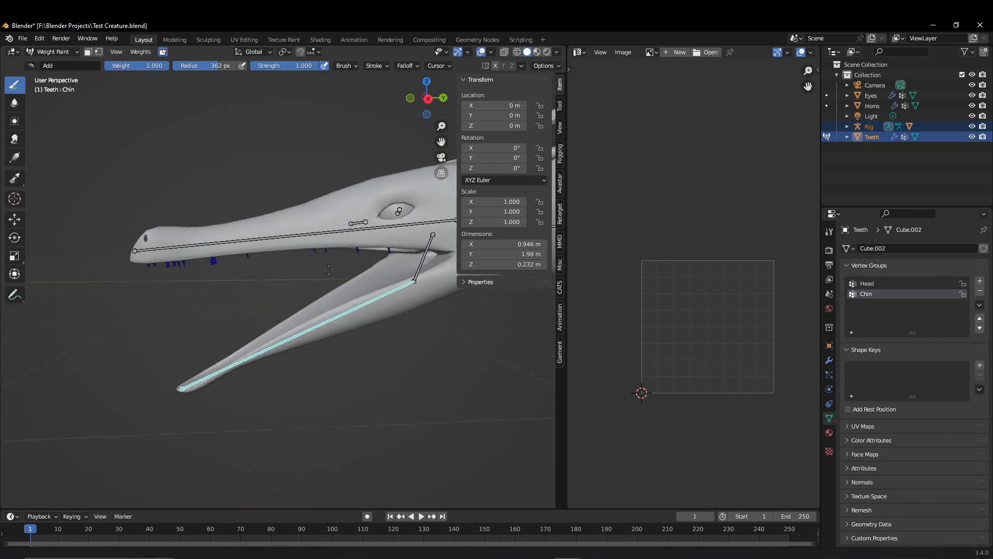
scroll(328, 270, "up", 4)
Switch the Teeth to Edit Mode and select only the linked geometry of the lower-jaw teeth on both sides.
left_click(67, 52)
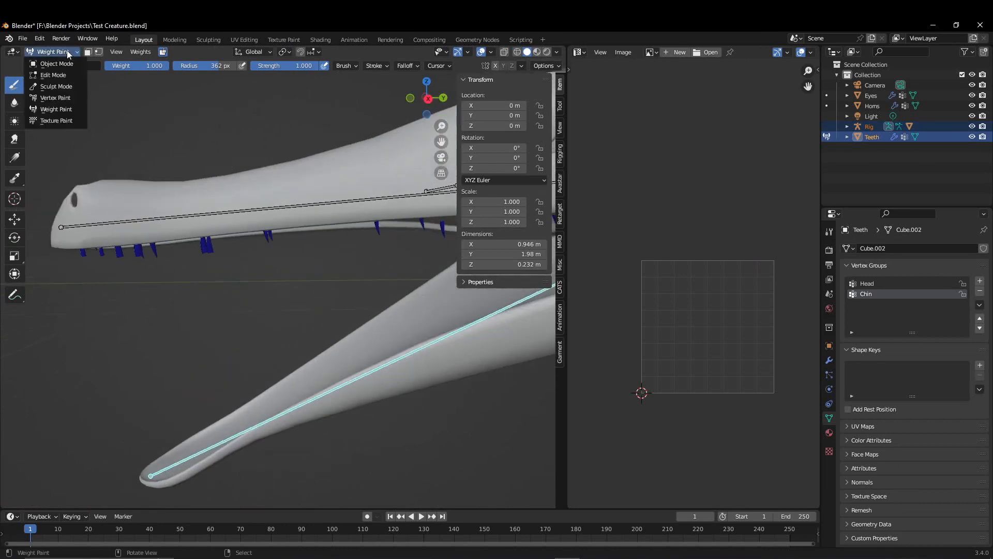
left_click(68, 76)
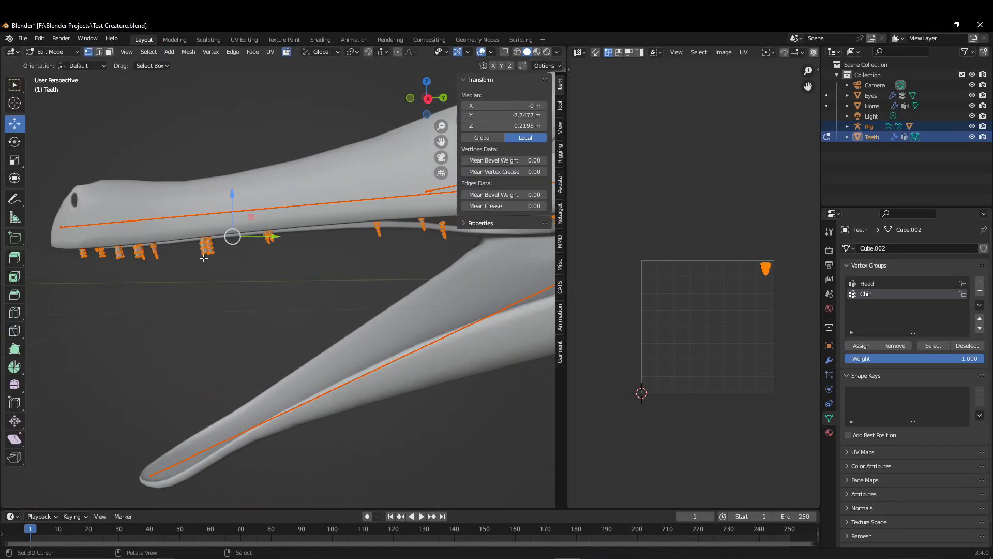
middle_click_drag(250, 280, 417, 319)
scroll(335, 334, "up", 3)
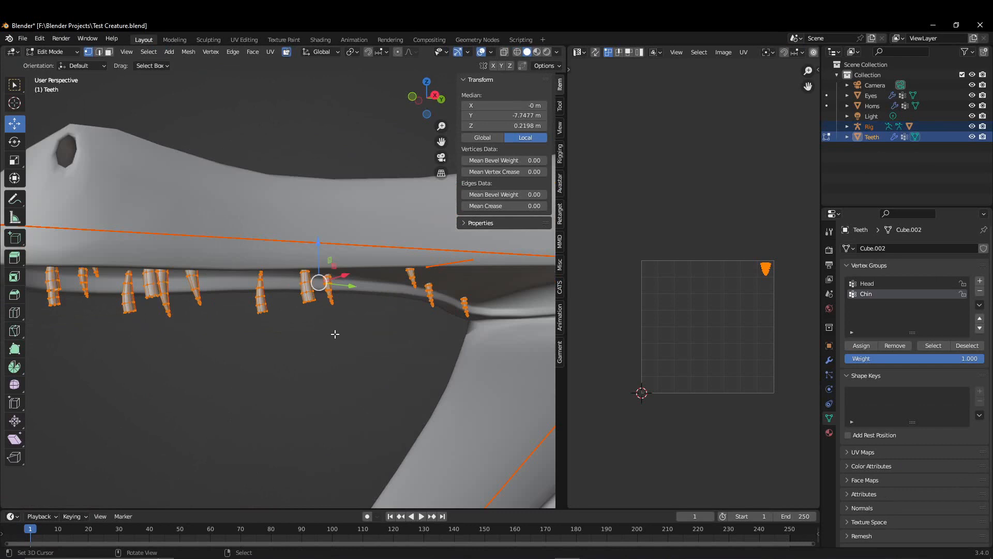
right_click(305, 292)
key("l")
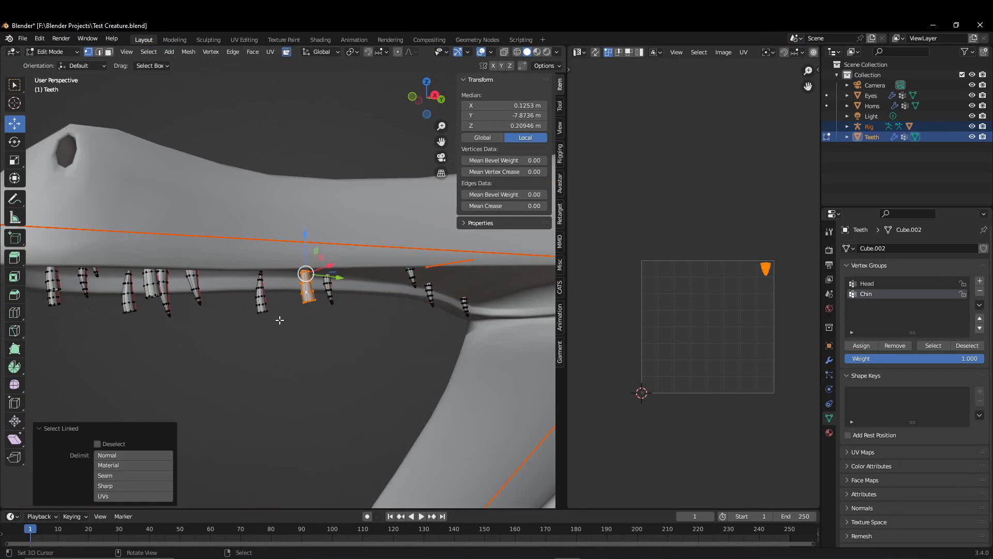
middle_click_drag(231, 322, 175, 340)
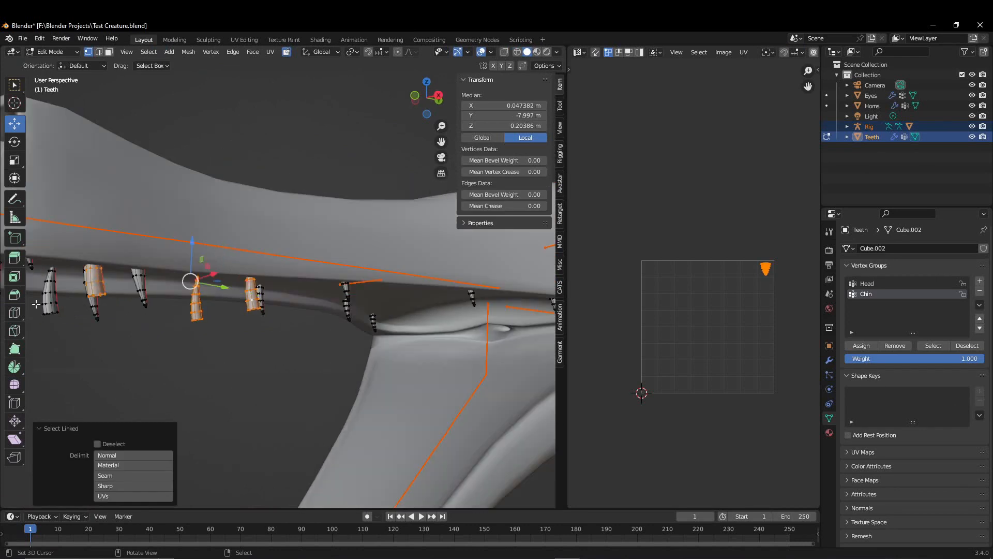
middle_click_drag(36, 304, 316, 323)
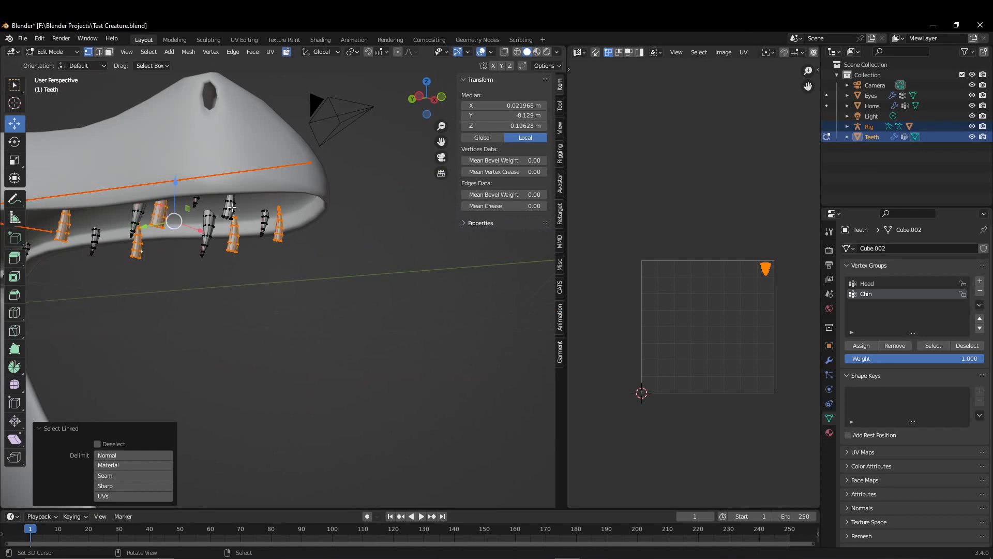
middle_click_drag(229, 299, 254, 303)
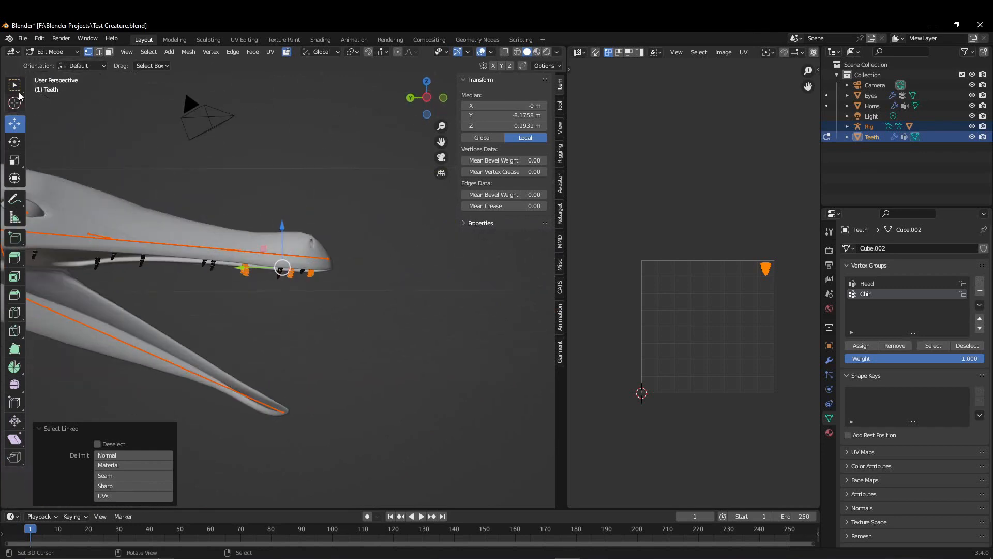
Return to Weight Paint mode and enable vertex selection masking to restrict painting to the selected lower teeth.
left_click(55, 52)
left_click(69, 109)
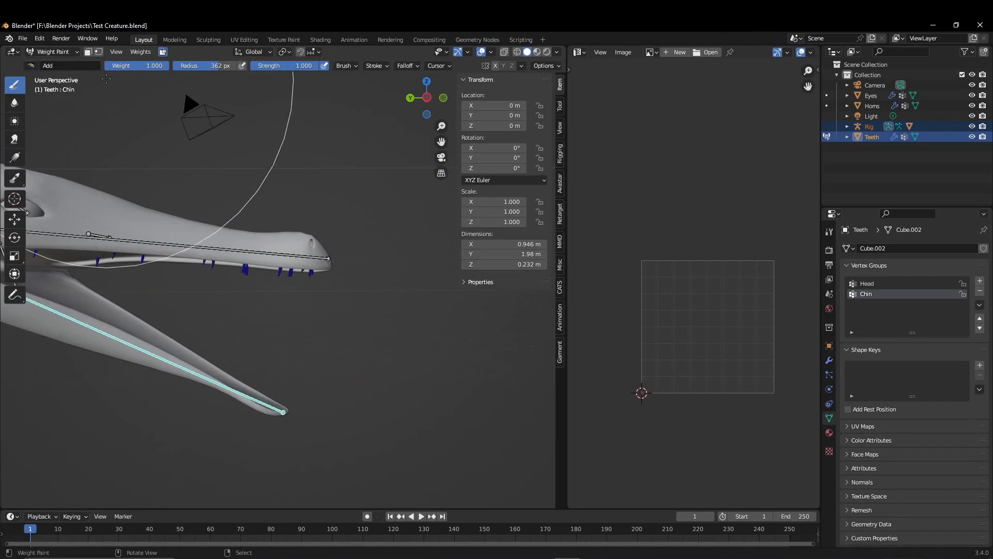
left_click(99, 51)
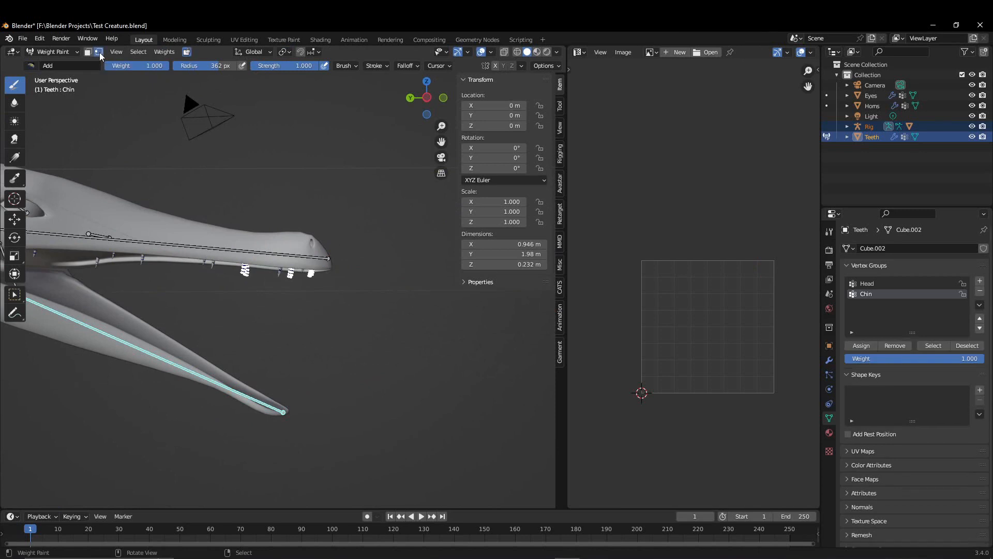
scroll(270, 311, "up", 6)
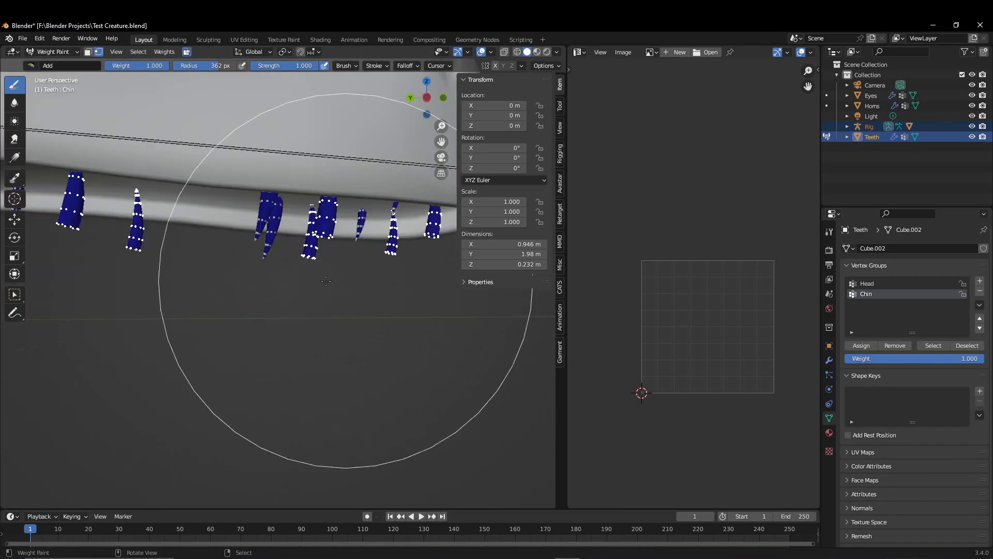
scroll(333, 244, "down", 8)
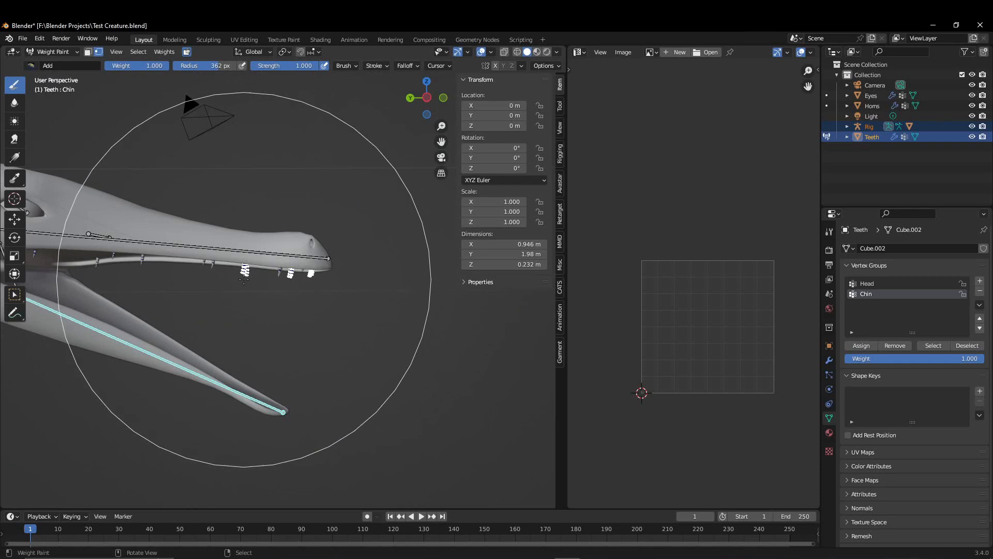
Paint the Chin group at weight 1.000 over all selected lower teeth on both sides of the jaw.
scroll(245, 280, "up", 8)
left_click(140, 251)
scroll(292, 249, "down", 4)
middle_click_drag(293, 249, 283, 354)
left_click(257, 365)
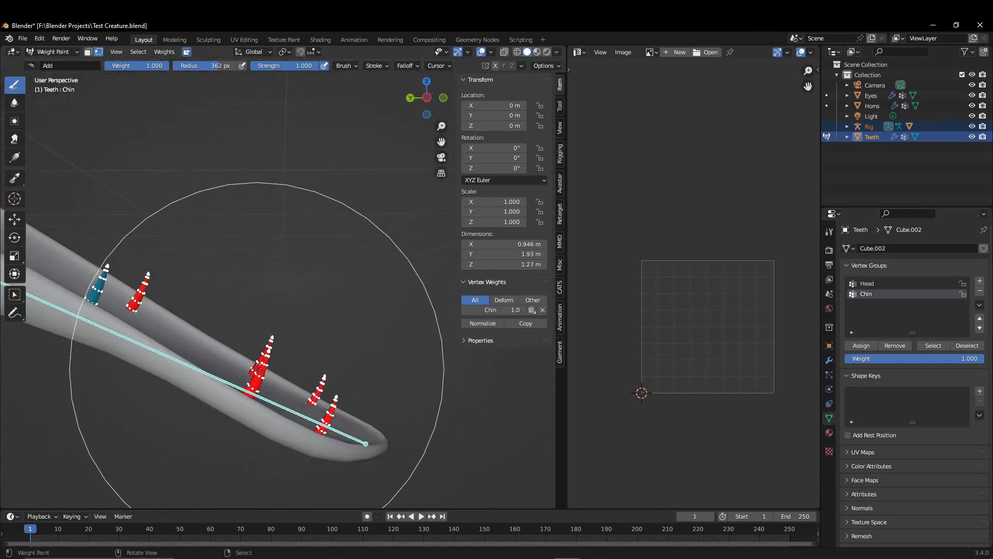
left_click(93, 282)
middle_click_drag(327, 463, 275, 413)
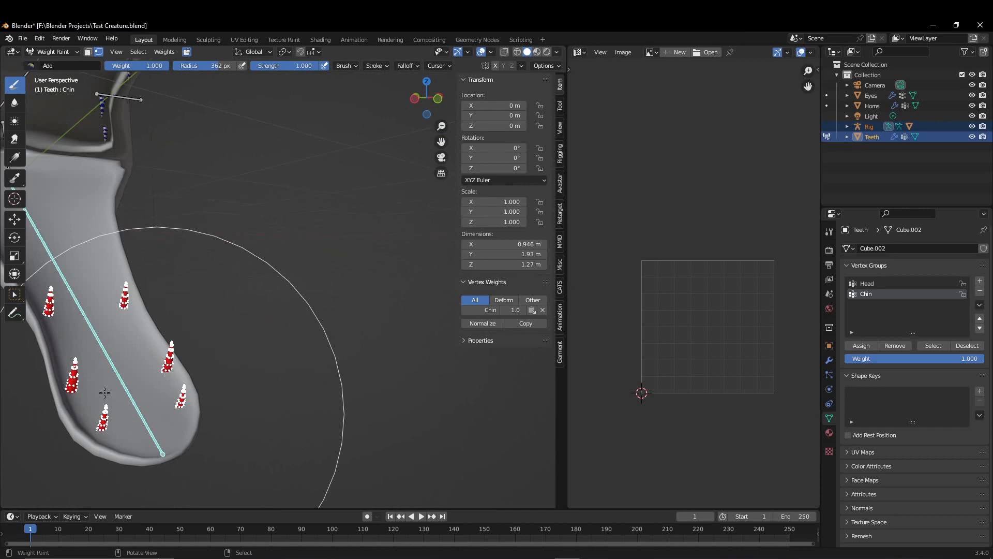
mouse_move(189, 278)
middle_mouse_down()
mouse_move(224, 348)
mouse_move(255, 365)
mouse_move(317, 475)
mouse_move(299, 426)
mouse_move(225, 339)
mouse_move(223, 393)
mouse_move(224, 329)
middle_mouse_up()
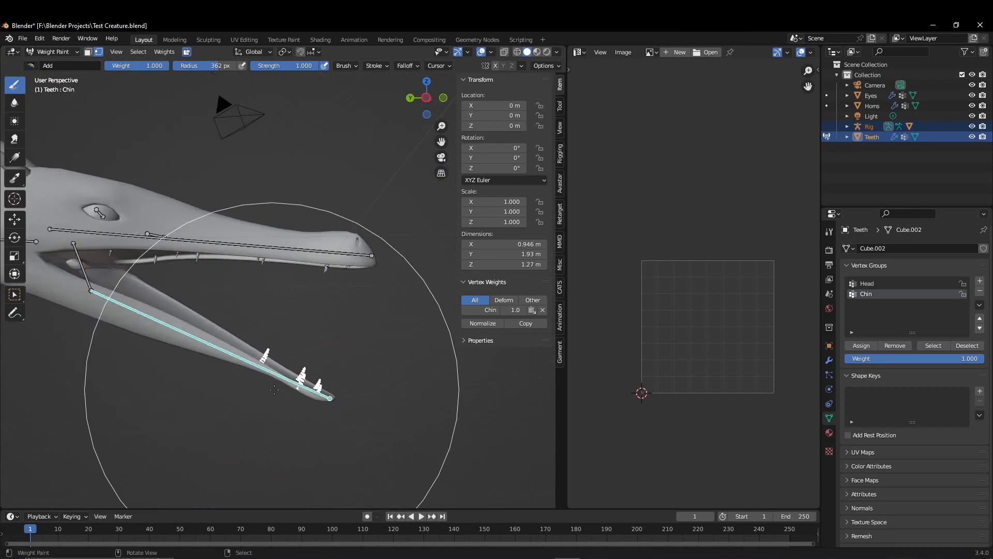
Review the Chin and Head group weights on the Teeth in unmasked Weight Paint mode and return to Object Mode.
left_click(57, 52)
left_click(52, 65)
scroll(322, 244, "up", 3)
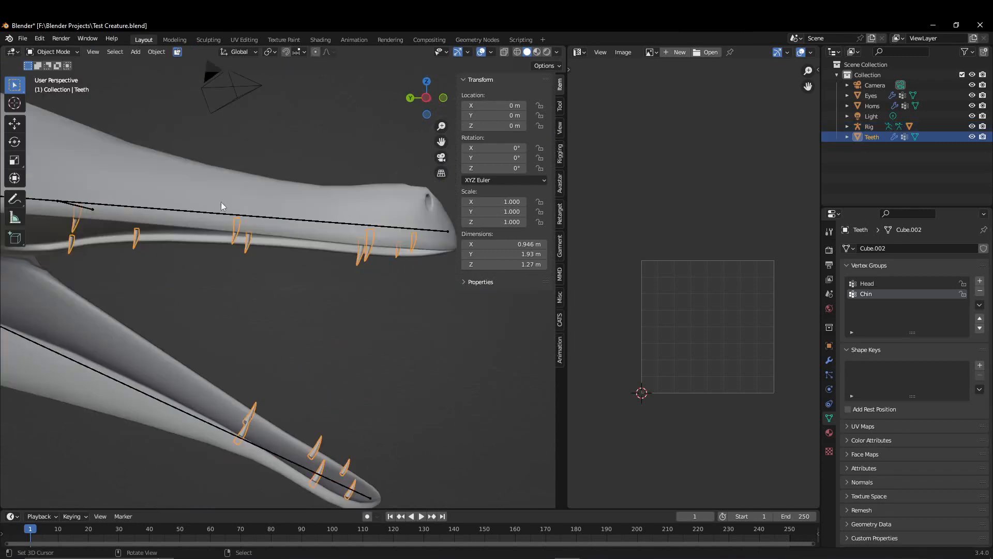
left_click(67, 52)
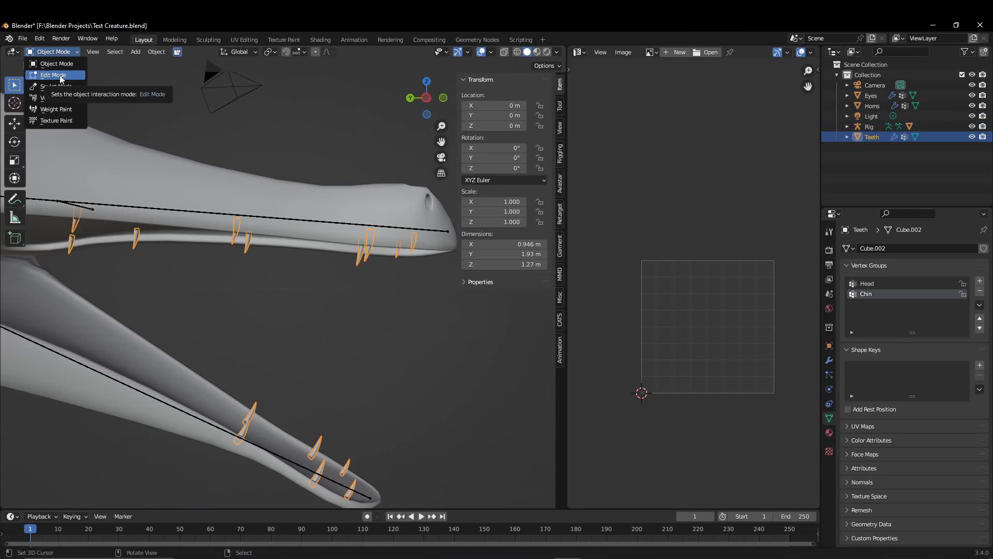
left_click(55, 110)
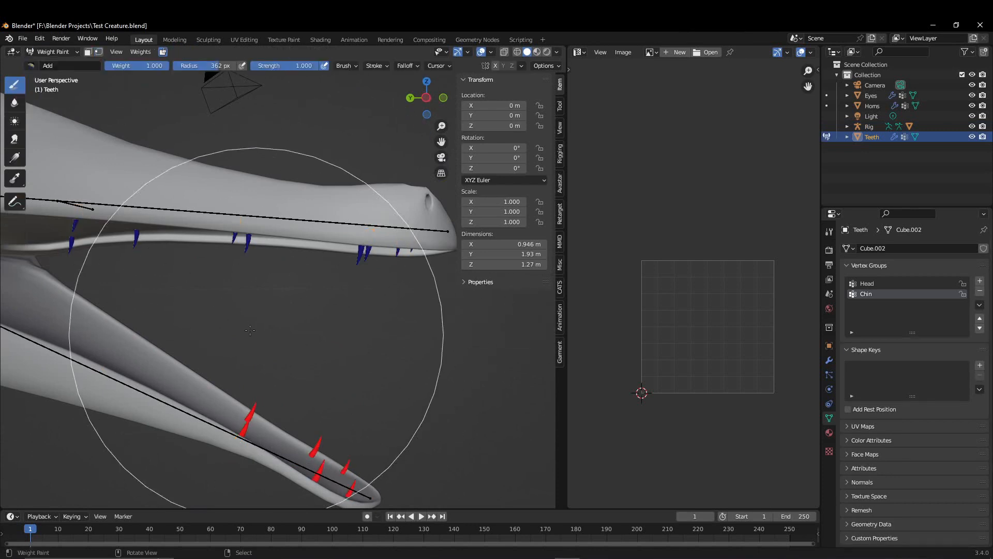
left_click(873, 284)
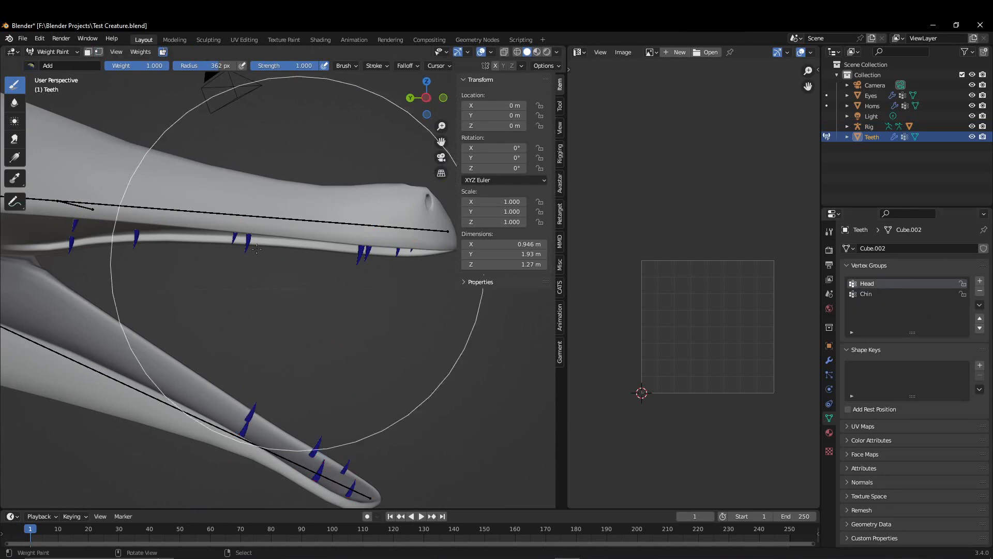
left_click(65, 51)
left_click(52, 64)
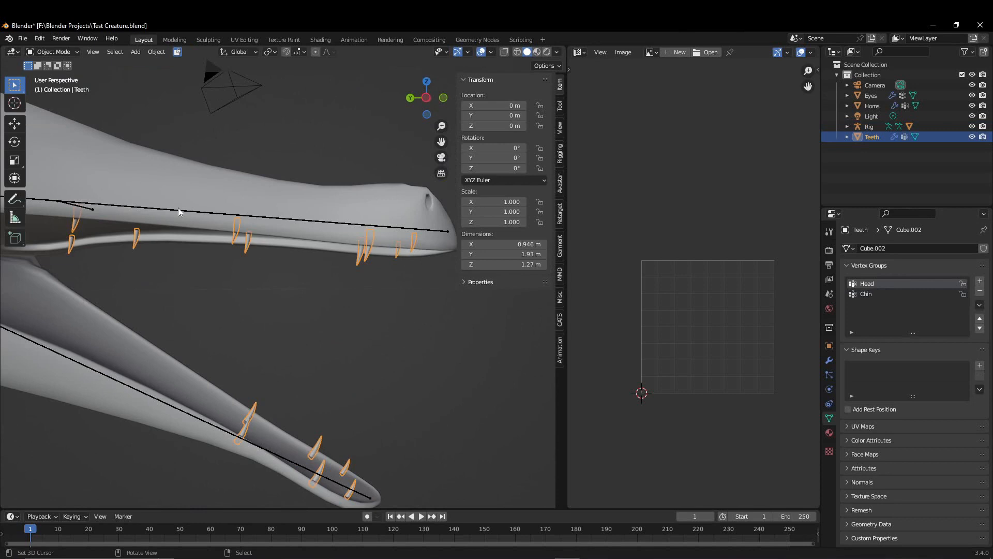
Select the Rig together with the Teeth as the active object and enter Weight Paint mode.
left_click(178, 209)
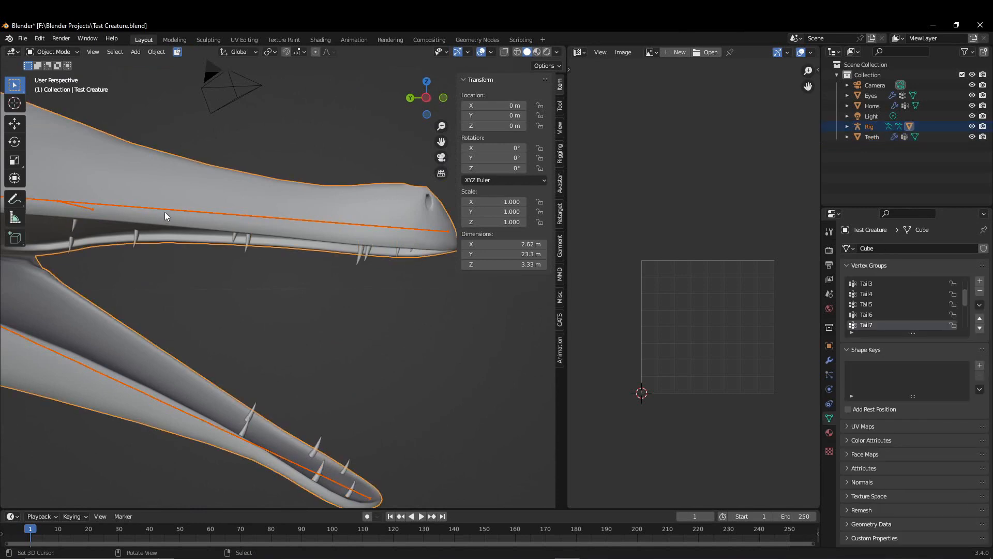
left_click(165, 212)
left_click(139, 235, "shift")
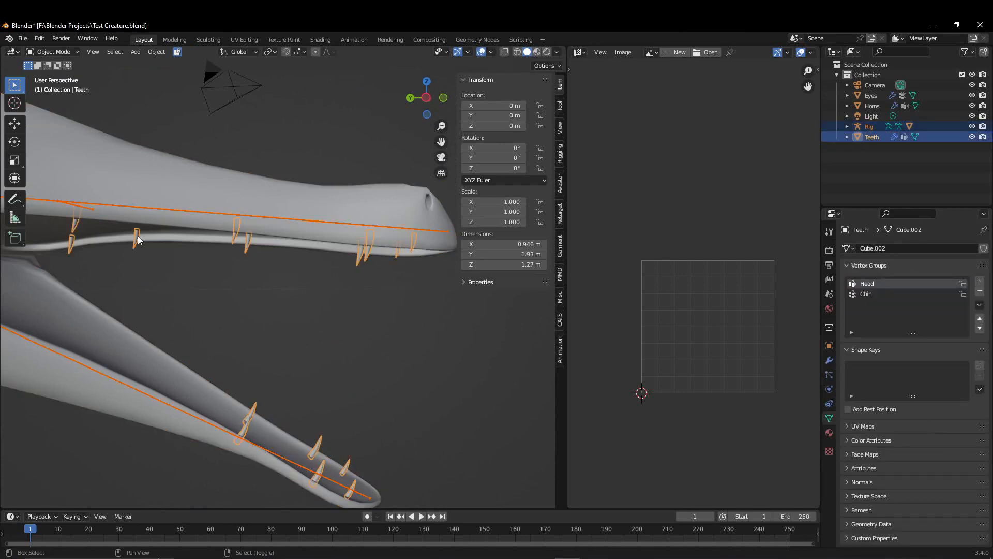
left_click(54, 52)
left_click(74, 110)
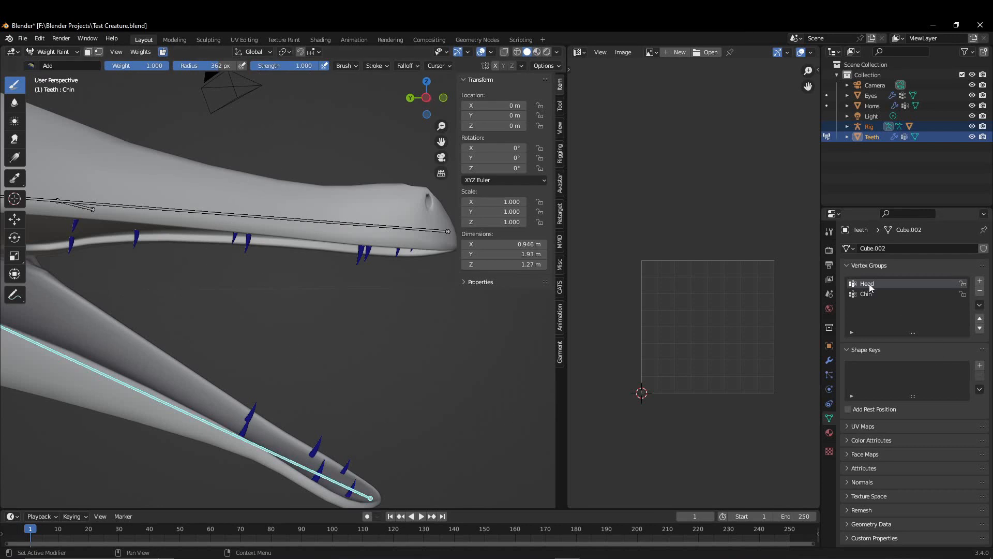
Make the Head bone and the Head vertex group active for weight painting.
left_click(284, 218, "ctrl")
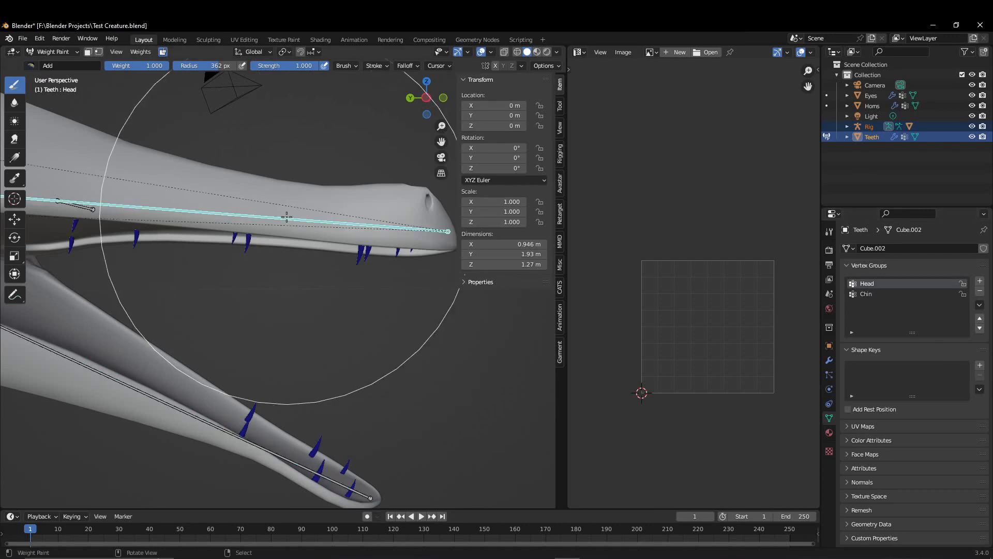
left_click(866, 294)
left_click(868, 285)
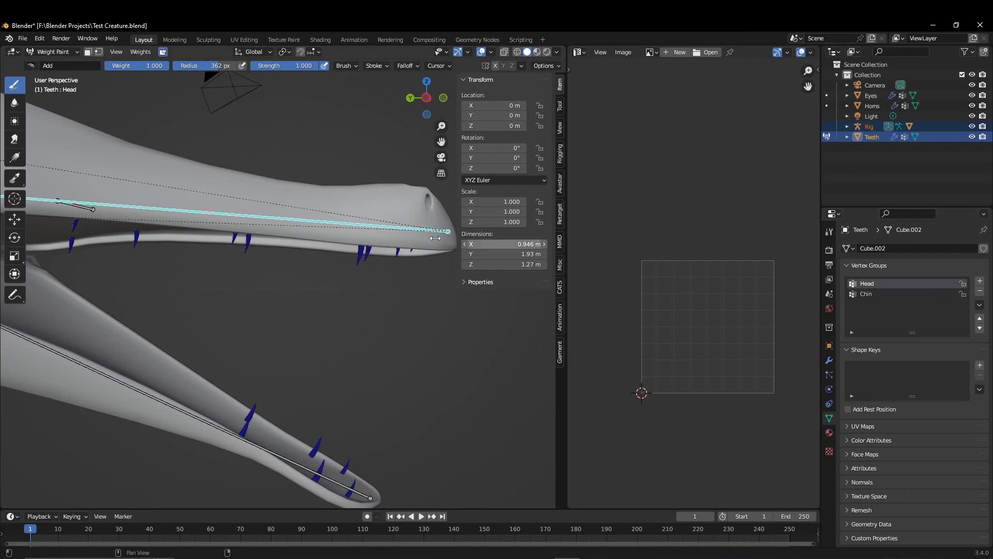
Try to paint the Head weight onto the upper teeth in their current position.
middle_click_drag(217, 253, 255, 239)
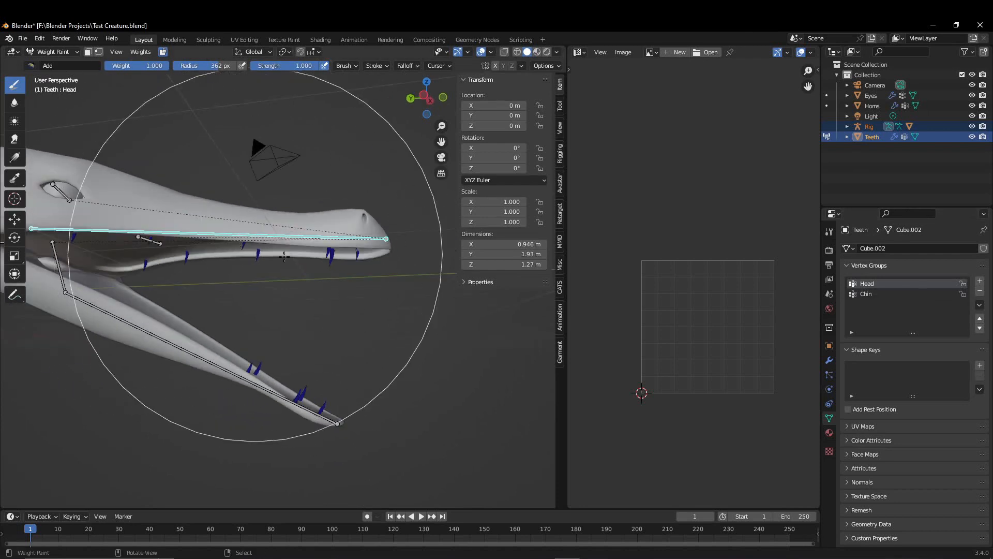
scroll(300, 238, "up", 5)
mouse_move(312, 213)
middle_mouse_down("shift")
mouse_move(248, 233)
mouse_move(393, 239)
middle_mouse_up("shift")
mouse_move(393, 240)
left_mouse_down()
mouse_move(286, 249)
mouse_move(355, 283)
mouse_move(372, 269)
mouse_move(292, 266)
left_mouse_up()
Rotate the Head bone about -10.2° around global X to lift the upper jaw away from its teeth.
scroll(289, 274, "down", 6)
mouse_move(288, 274)
middle_mouse_down()
mouse_move(287, 301)
mouse_move(414, 351)
middle_mouse_up()
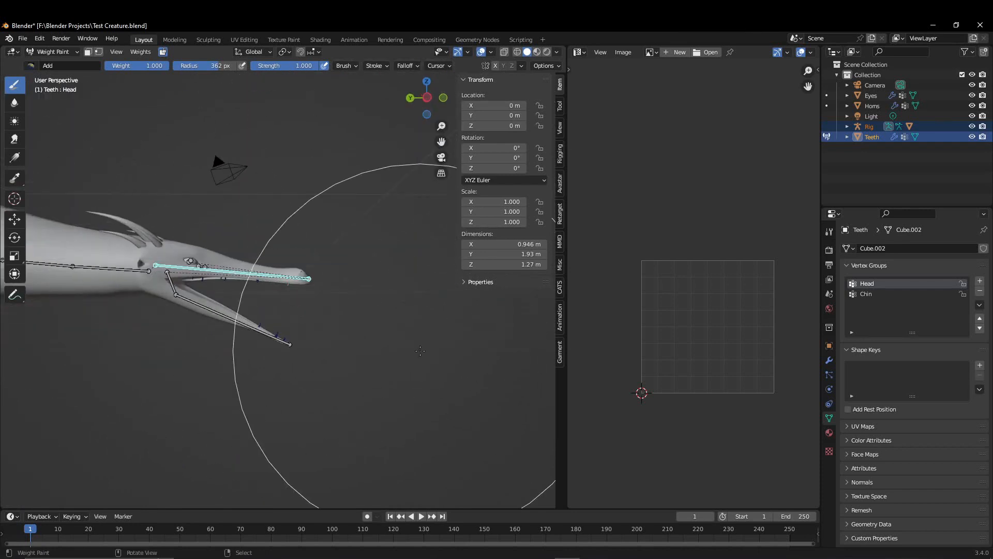
key("r")
key("x")
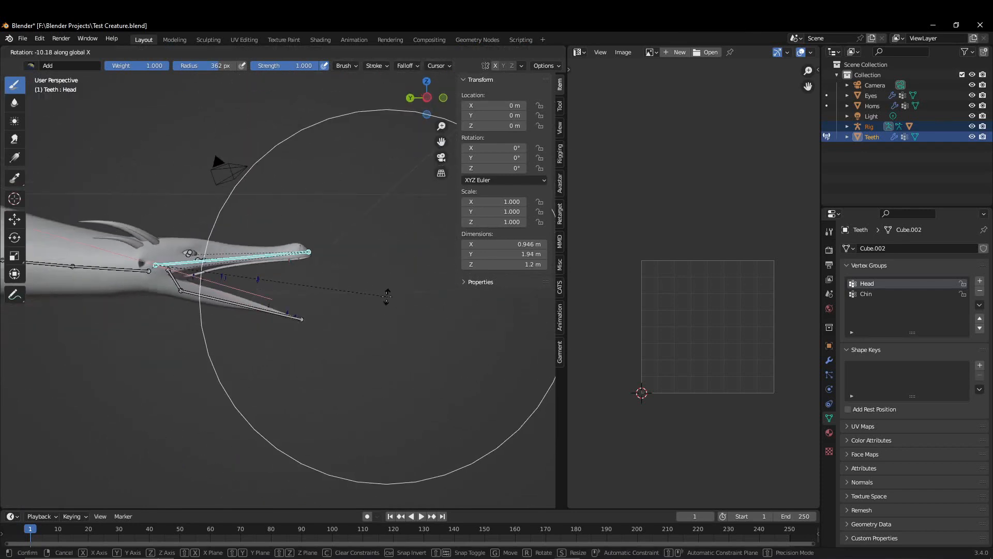
left_click(382, 289)
Paint the Head group onto the upper teeth at weight 1.000 with X symmetry enabled, undoing stray strokes.
scroll(383, 290, "up", 8)
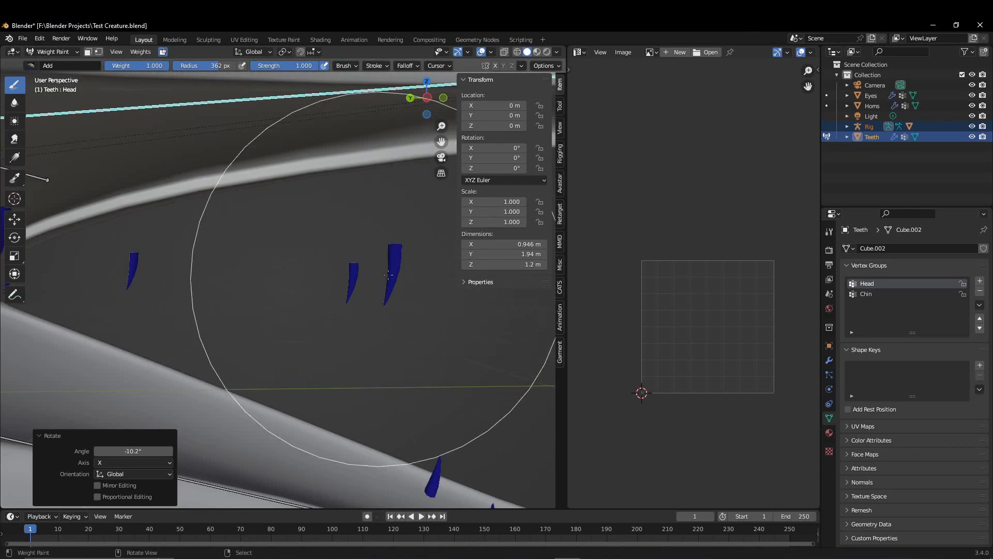
left_click_drag(382, 277, 367, 300)
key("ctrl+z")
scroll(262, 289, "up", 1)
mouse_move(262, 290)
left_mouse_down()
mouse_move(259, 249)
mouse_move(249, 256)
left_mouse_up()
middle_click_drag(380, 190, 344, 365, "shift")
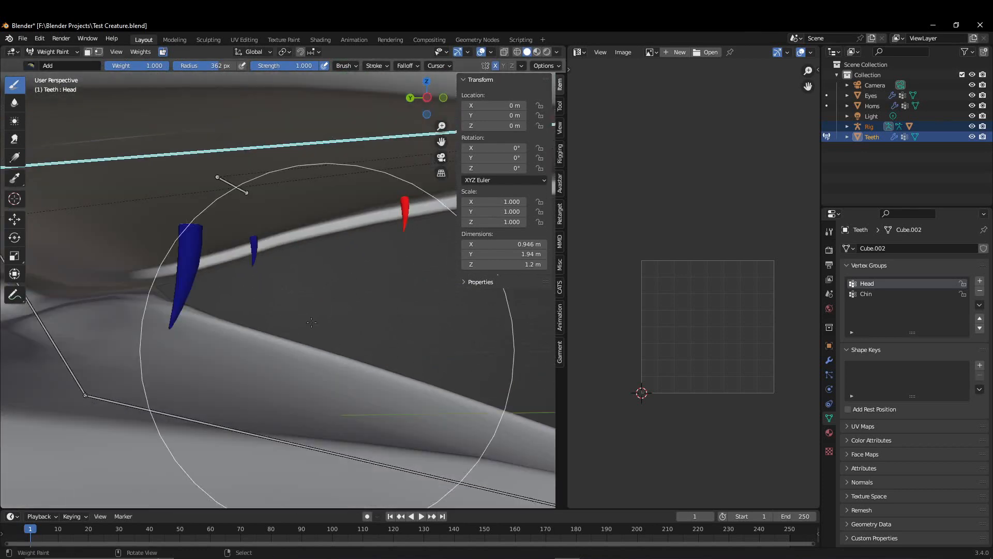
left_click_drag(344, 364, 248, 222)
middle_click_drag(322, 282, 192, 282, "shift")
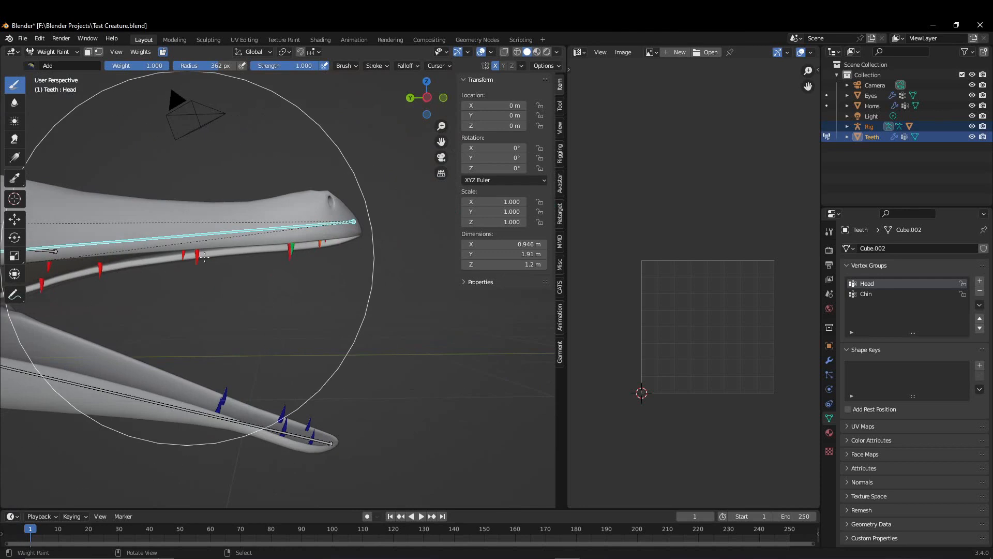
key("ctrl+z")
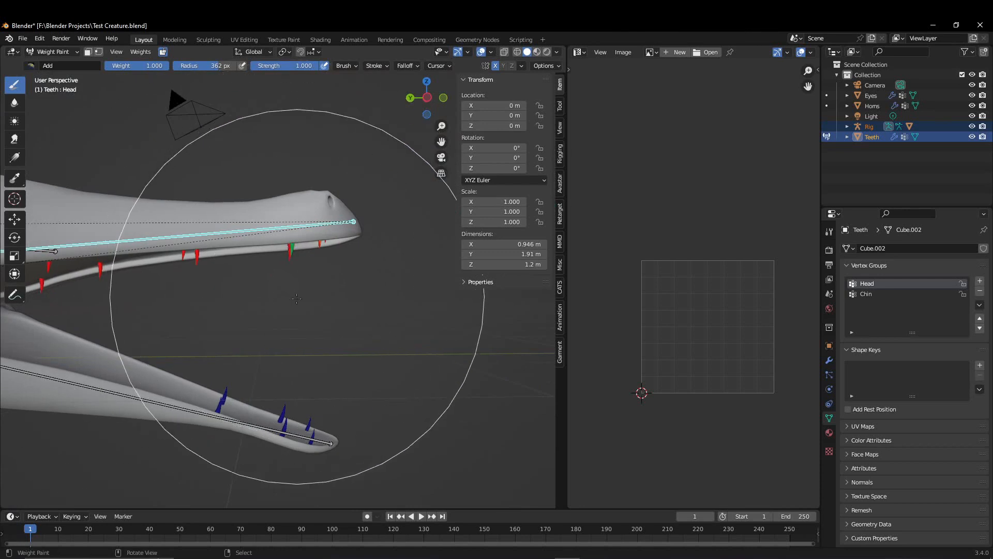
Switch the weight paint brush from Add to Subtract.
scroll(295, 305, "up", 4)
scroll(294, 307, "down", 3)
middle_click_drag(249, 313, 262, 291, "shift")
left_click(52, 65)
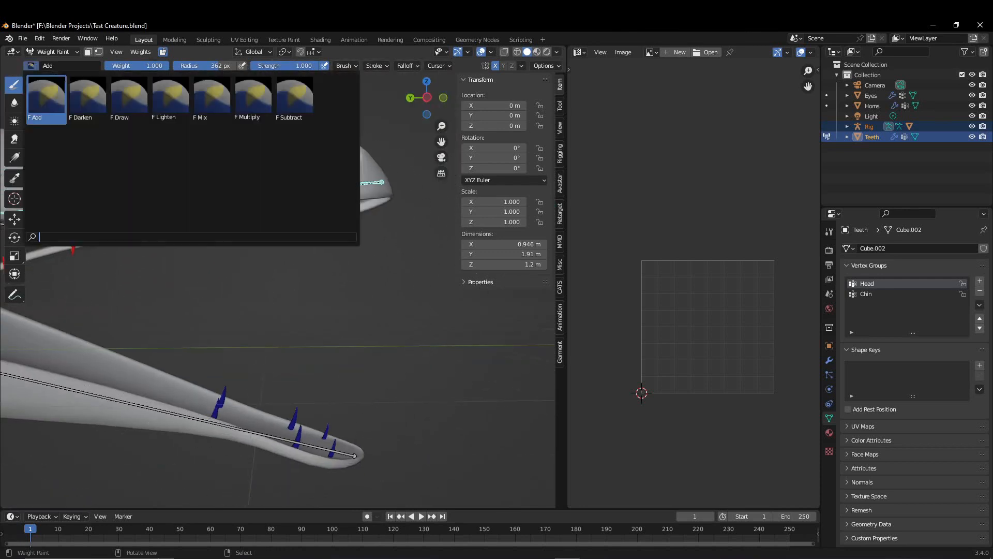
left_click(291, 103)
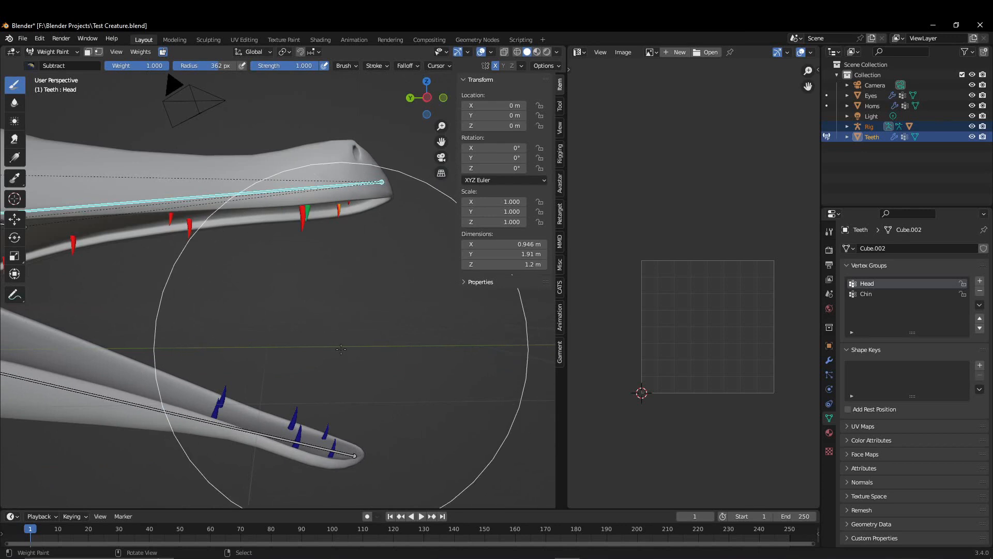
scroll(341, 350, "down", 5)
scroll(341, 350, "up", 4)
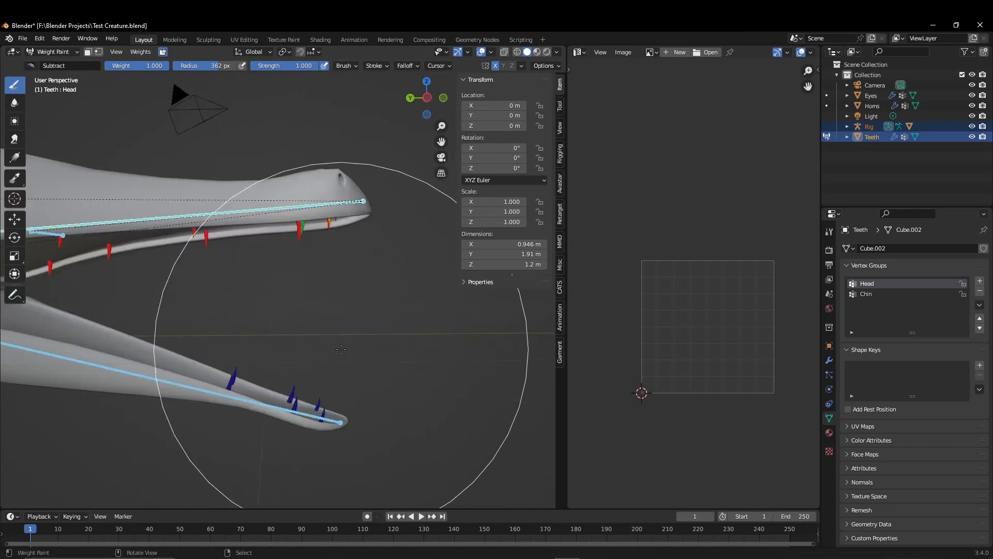
Normalize all vertex groups of the Teeth using the Deform Pose Bones subset, leaving Lock Active off.
left_click(145, 53)
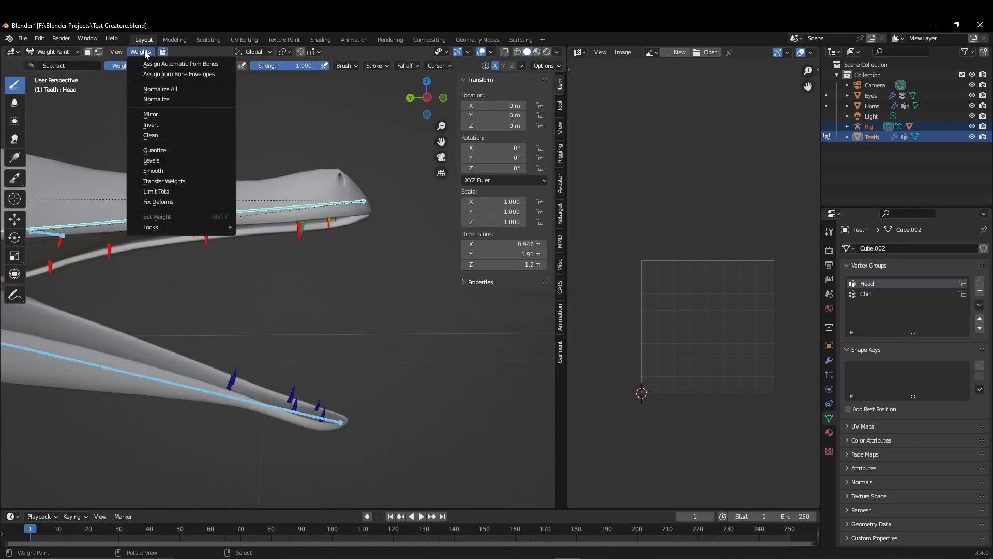
left_click(168, 91)
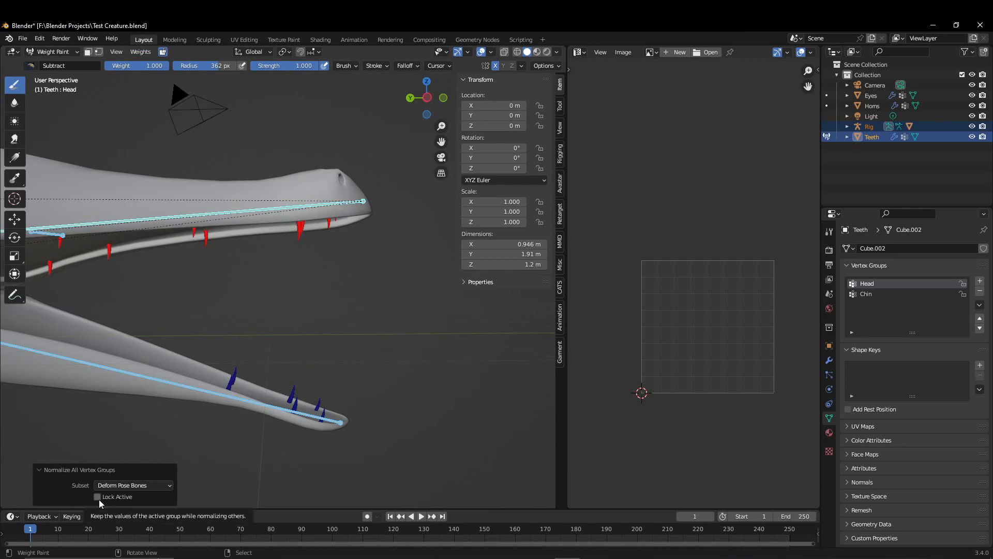
mouse_move(272, 297)
middle_mouse_down()
mouse_move(344, 315)
mouse_move(135, 324)
mouse_move(169, 325)
middle_mouse_up()
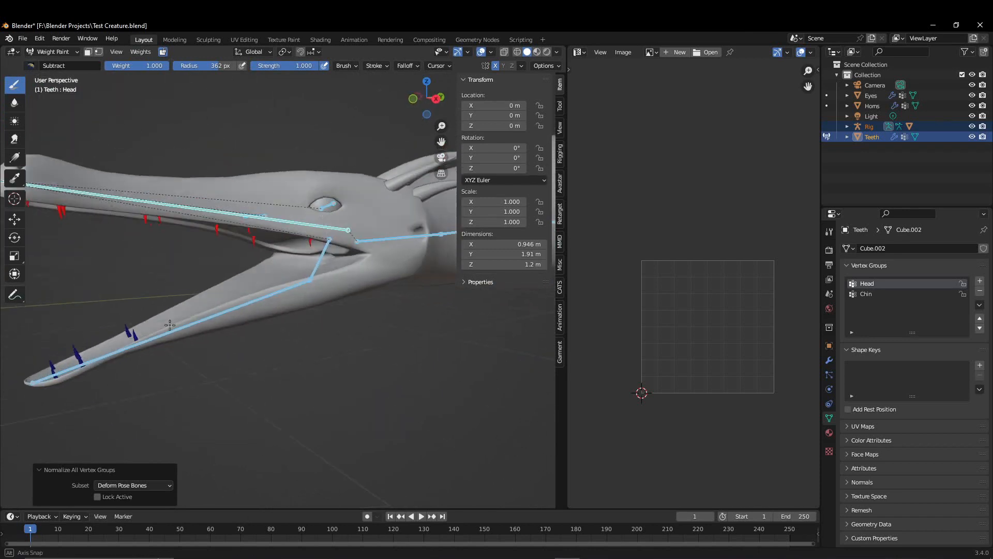
Return to Object Mode and join the Teeth into the Horns object, with Horns as the active object.
left_click(61, 52)
left_click(52, 64)
middle_click_drag(122, 132, 285, 366)
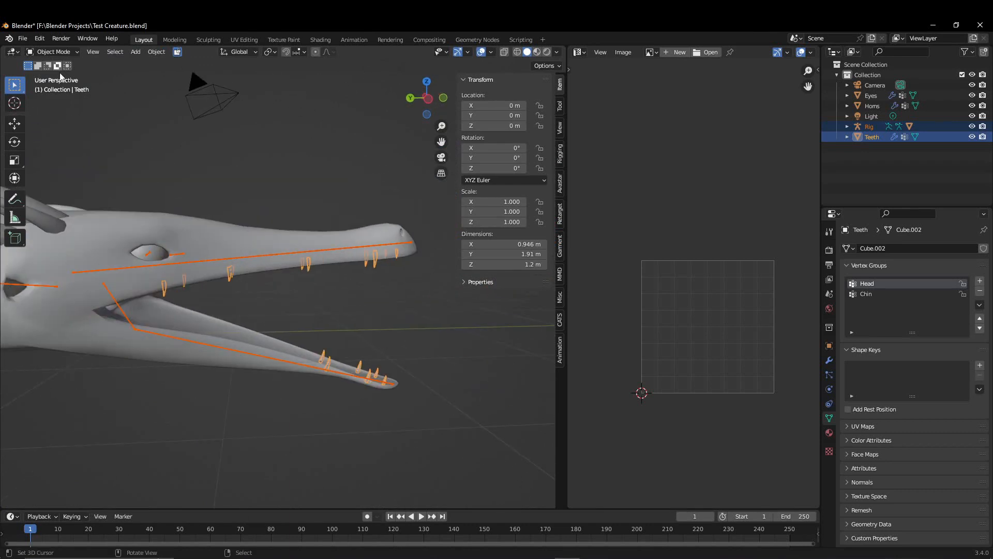
scroll(184, 233, "down", 2)
left_click(147, 249, "shift")
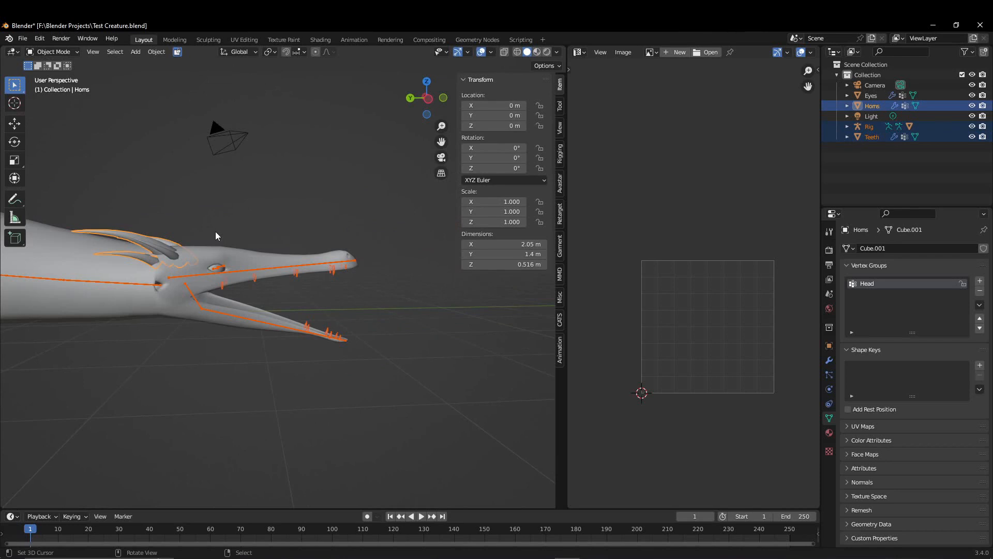
scroll(310, 325, "up", 2)
left_click(325, 356)
scroll(307, 325, "down", 2)
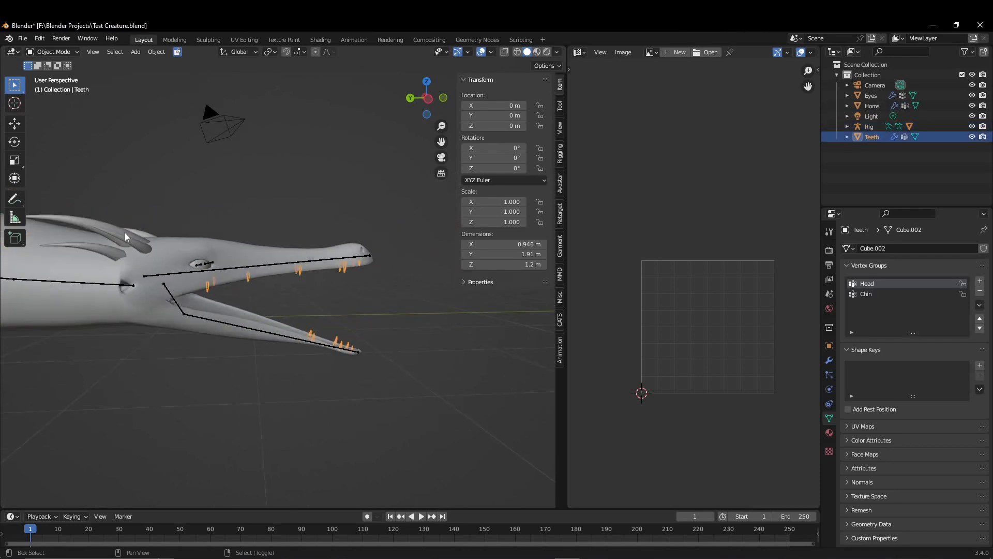
left_click(124, 232, "shift")
key("ctrl+j")
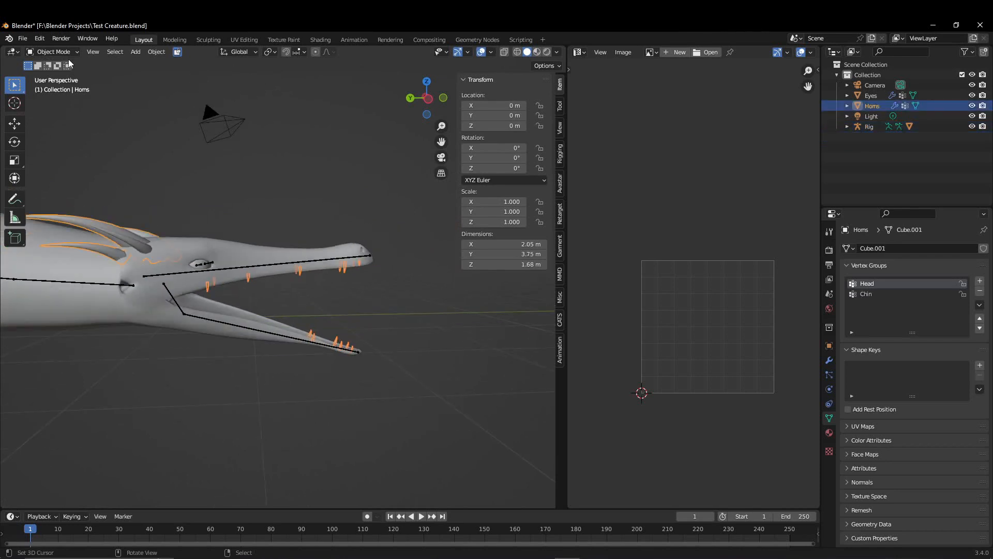
Enter Edit Mode on the joined Horns object and select all of its geometry.
left_click(52, 52)
left_click(46, 75)
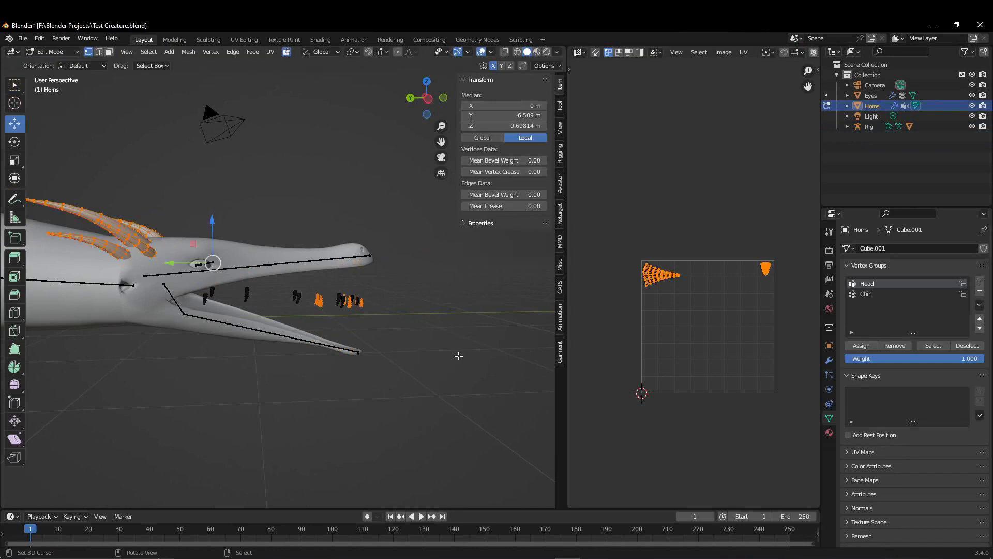
key("a")
Examine the horn and tooth UV islands in the joined object's UV layout.
scroll(726, 334, "up", 5)
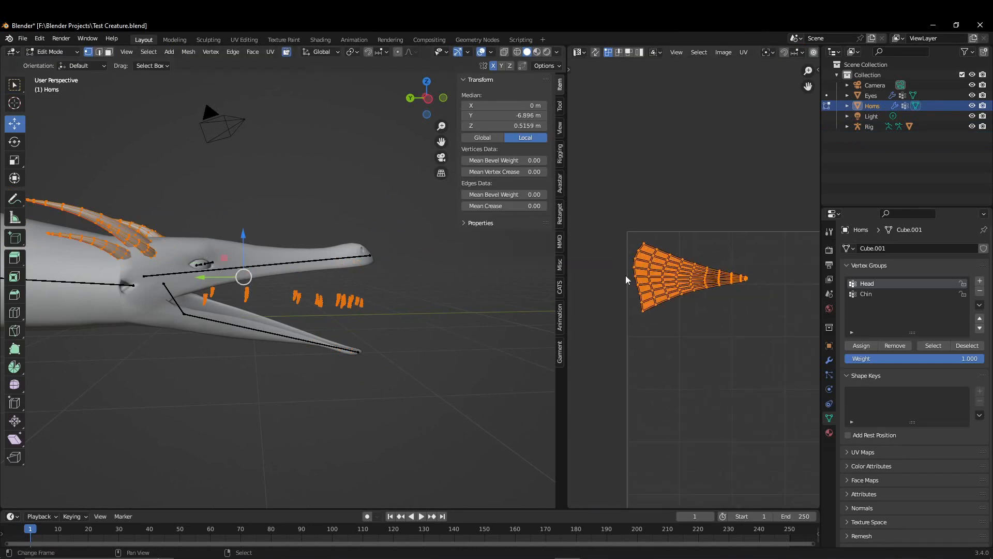
scroll(747, 348, "down", 5)
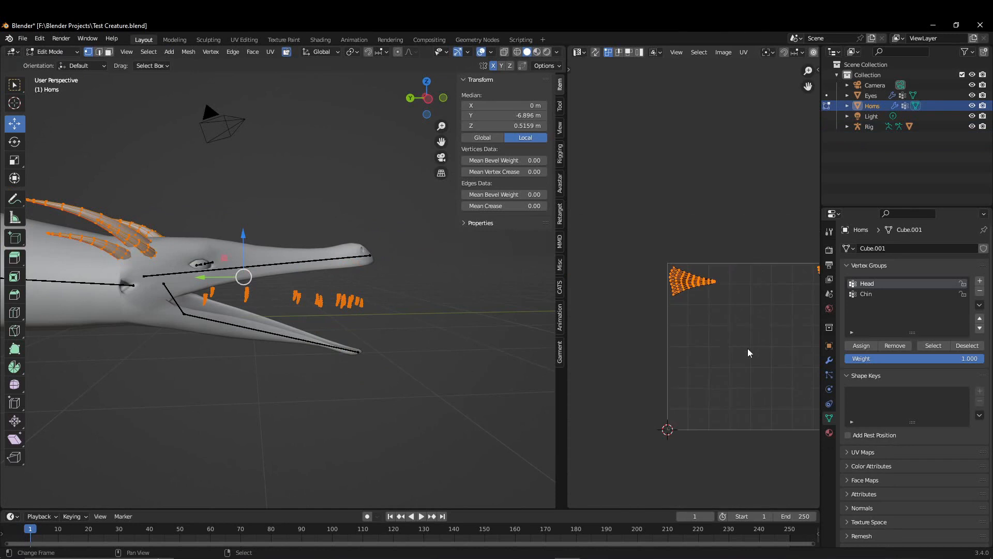
middle_click_drag(747, 350, 678, 352)
scroll(663, 343, "up", 6)
scroll(692, 368, "up", 4)
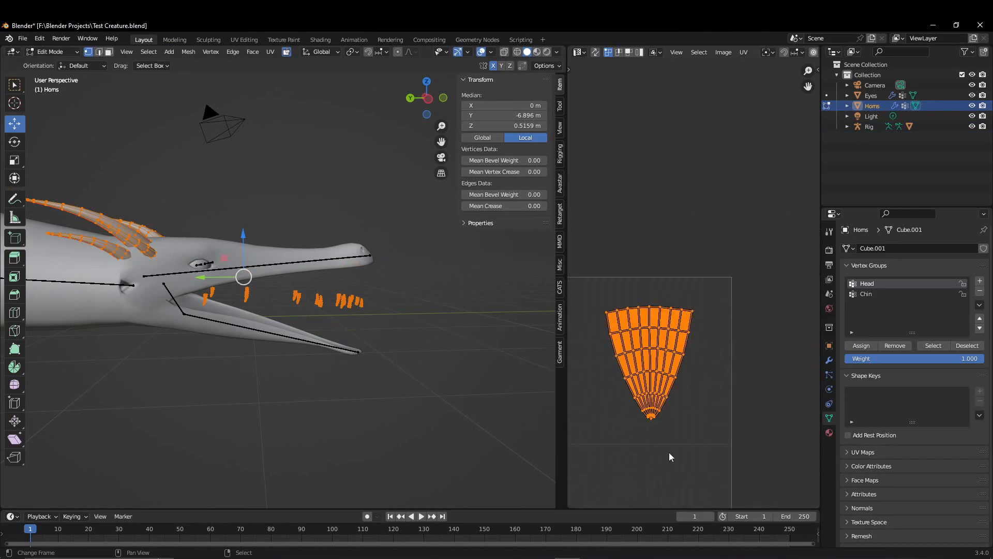
scroll(680, 397, "down", 4)
middle_click_drag(633, 400, 725, 381)
scroll(724, 381, "down", 4)
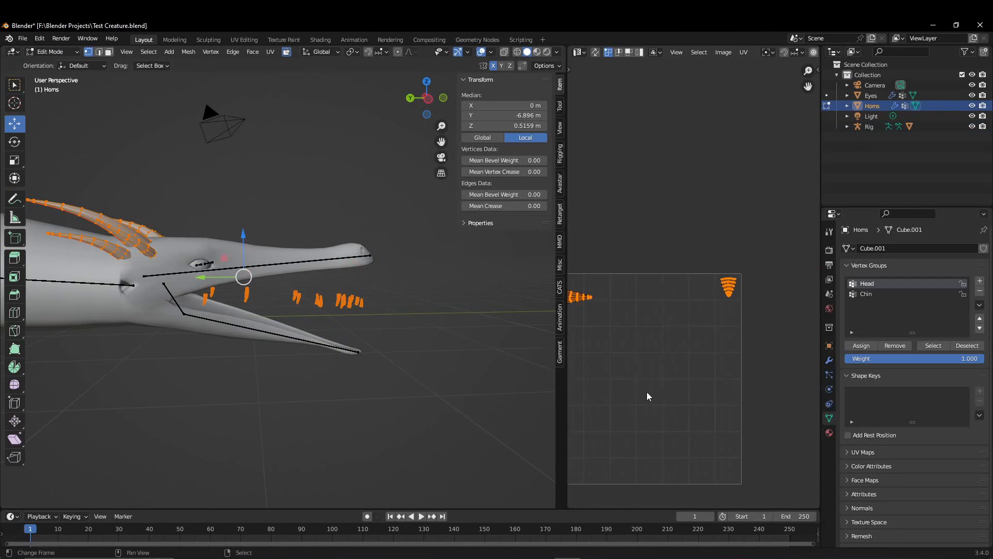
middle_click_drag(646, 392, 706, 389)
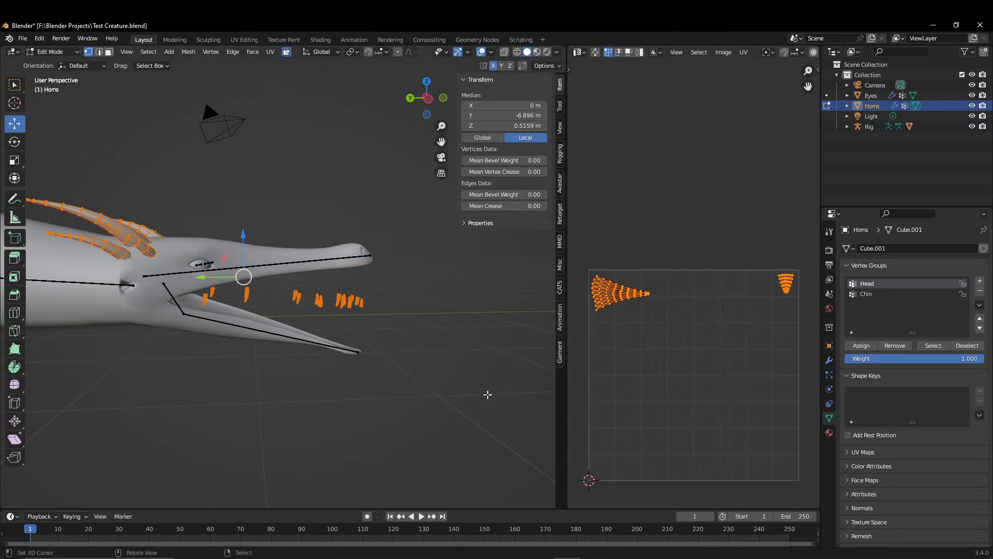
scroll(737, 389, "down", 2)
scroll(732, 389, "up", 4)
scroll(733, 389, "down", 4)
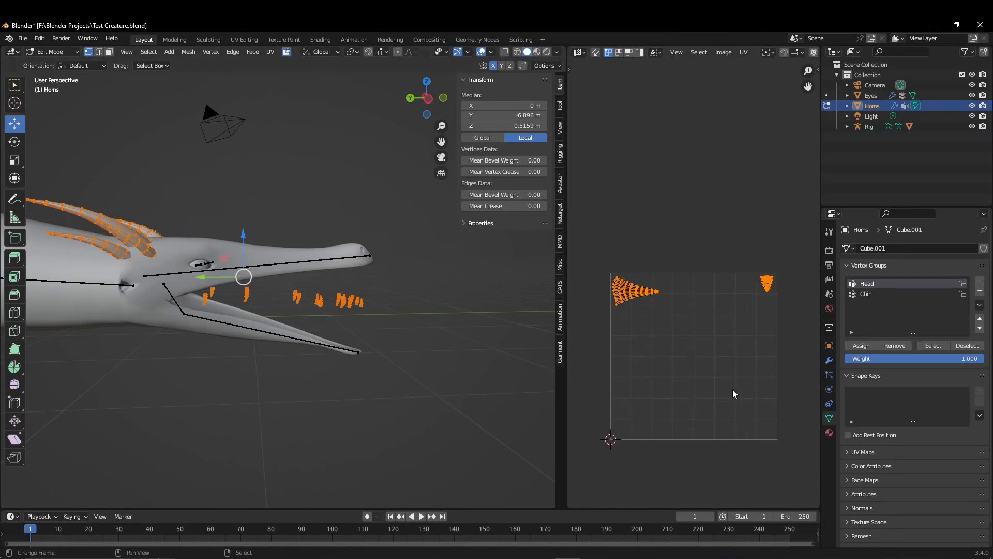
scroll(733, 389, "up", 3)
scroll(730, 391, "down", 2)
scroll(731, 391, "up", 4)
scroll(737, 396, "down", 3)
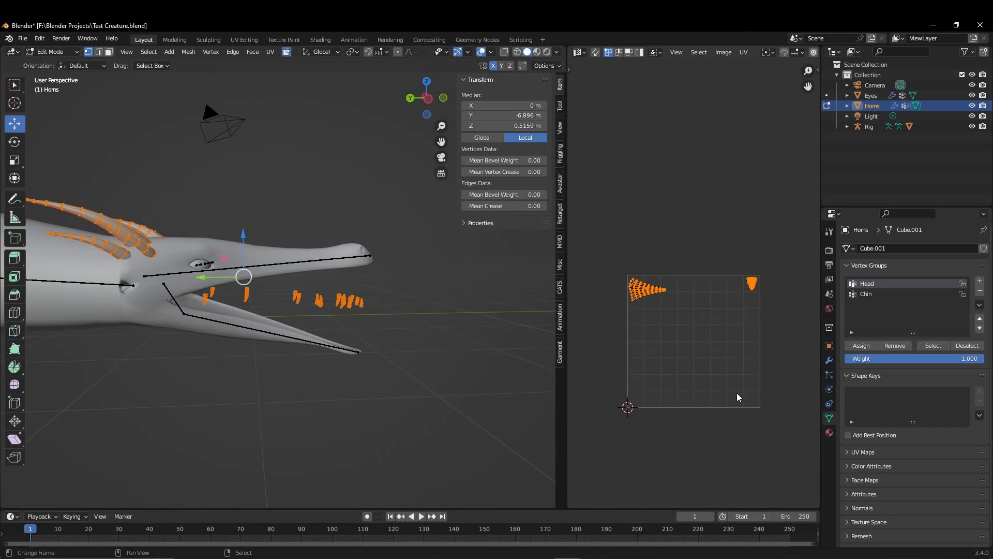
scroll(737, 397, "up", 2)
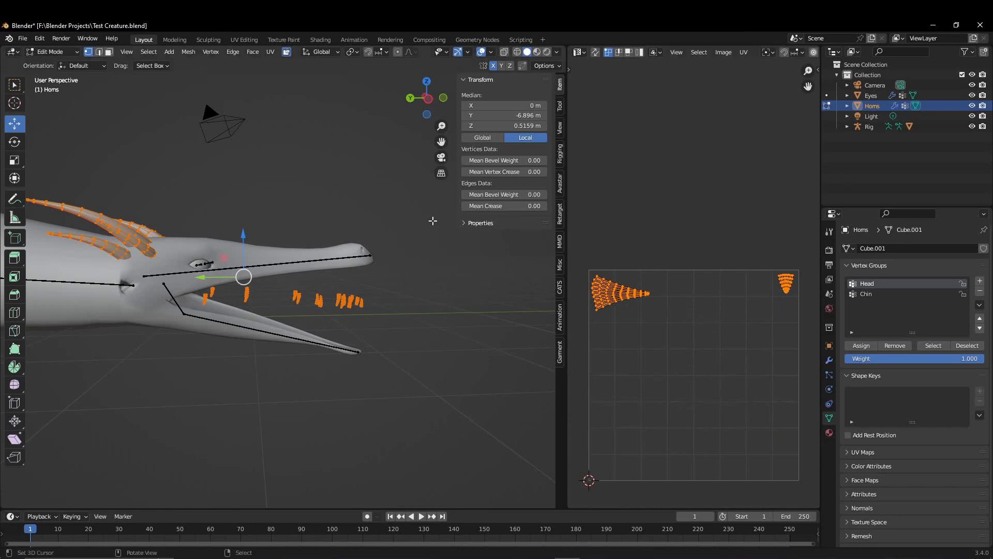
middle_click_drag(433, 219, 236, 262)
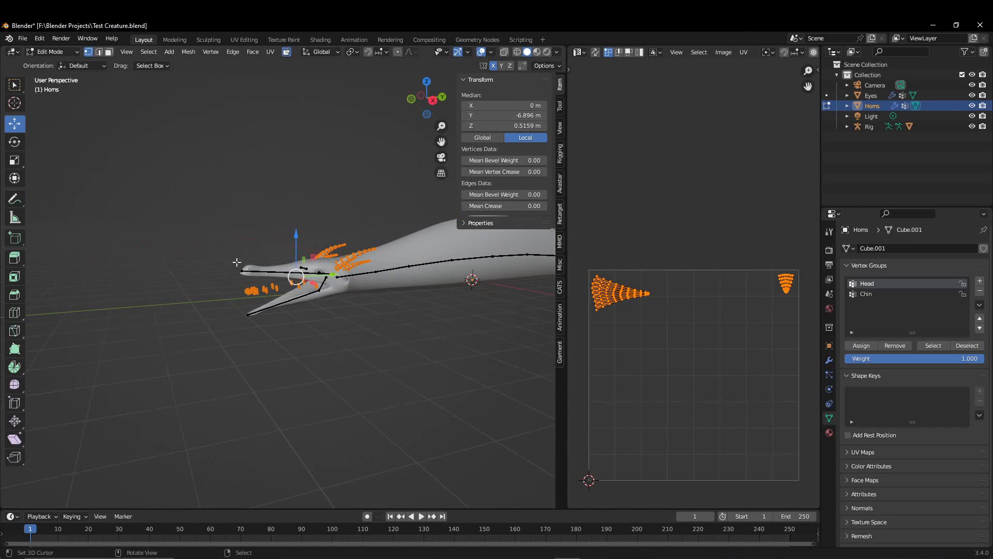
middle_click_drag(408, 297, 351, 306, "shift")
scroll(231, 325, "up", 4)
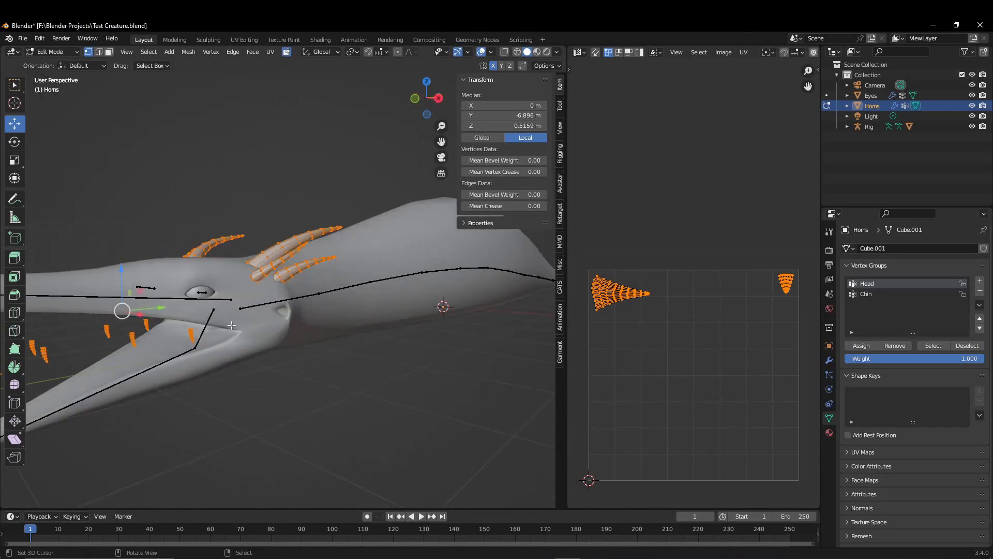
middle_click_drag(231, 325, 179, 315)
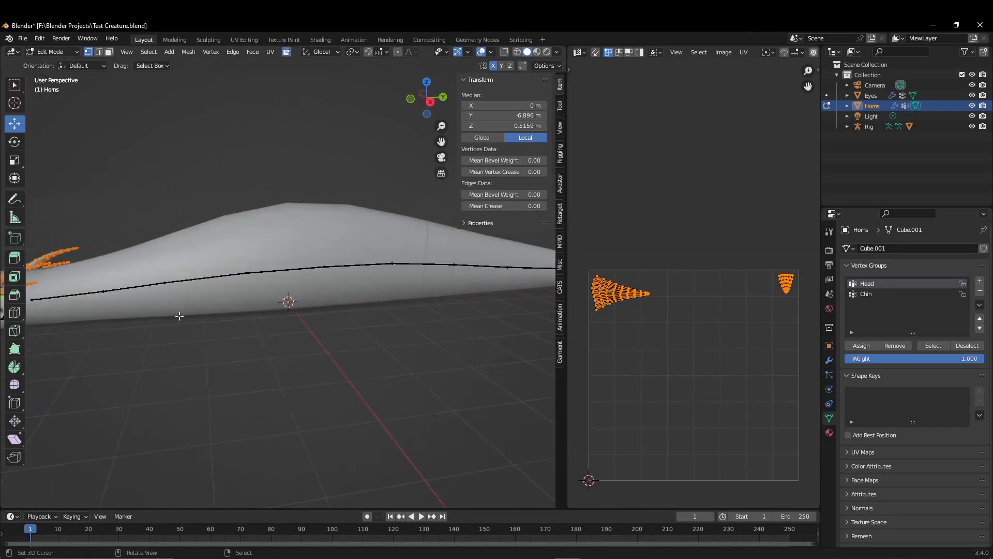
scroll(178, 315, "down", 2)
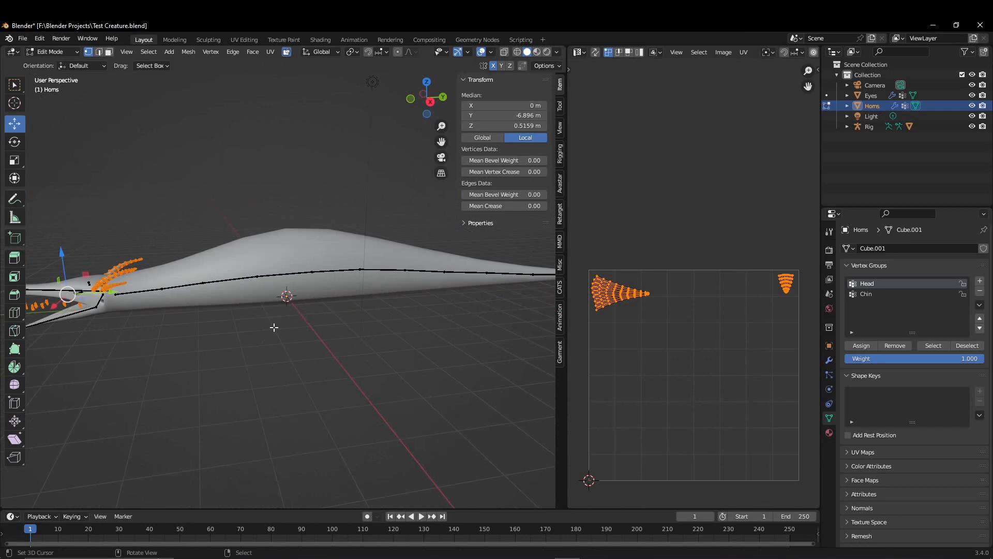
middle_click_drag(247, 344, 376, 337)
scroll(278, 343, "down", 4)
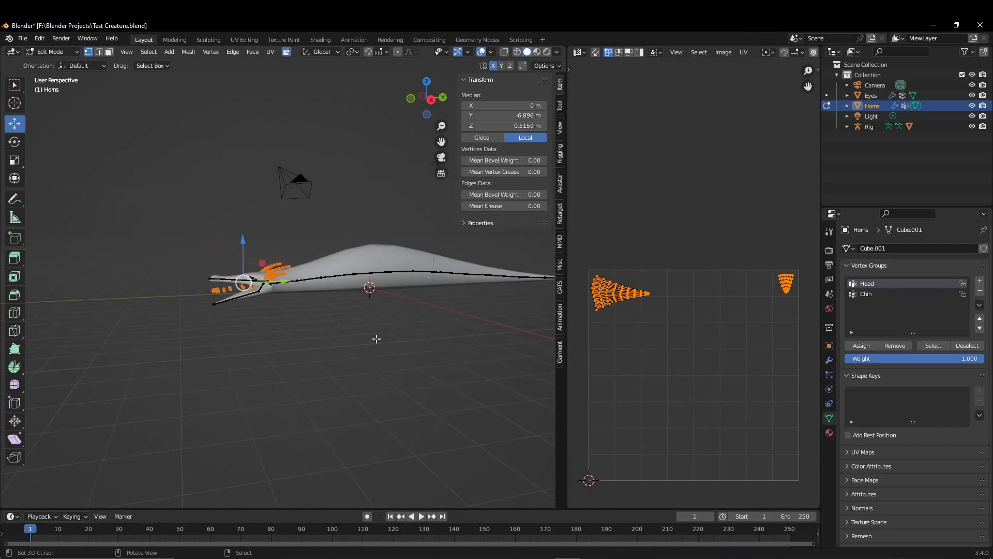
Try Pack Islands on the joined horn and tooth UVs, then undo the packing.
left_click(723, 52)
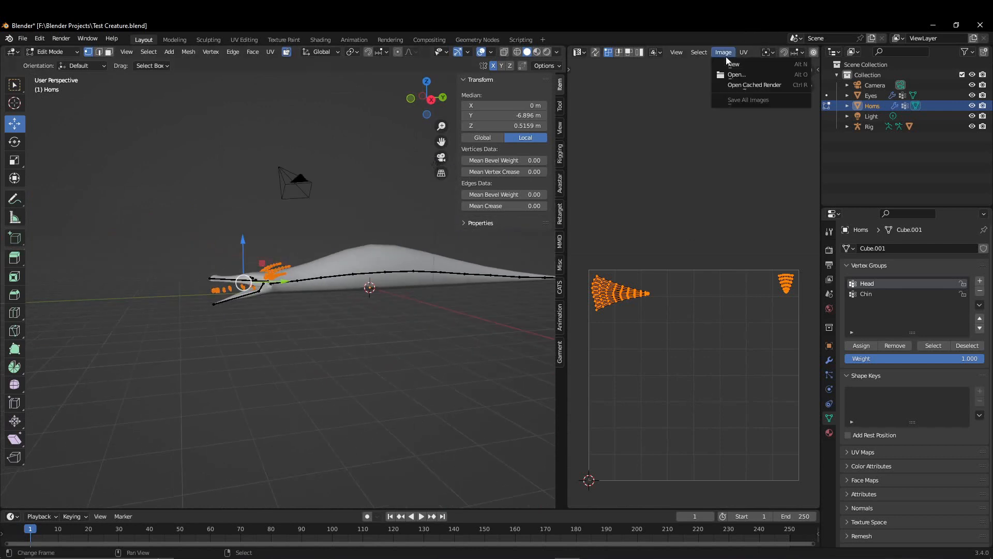
mouse_move(746, 54)
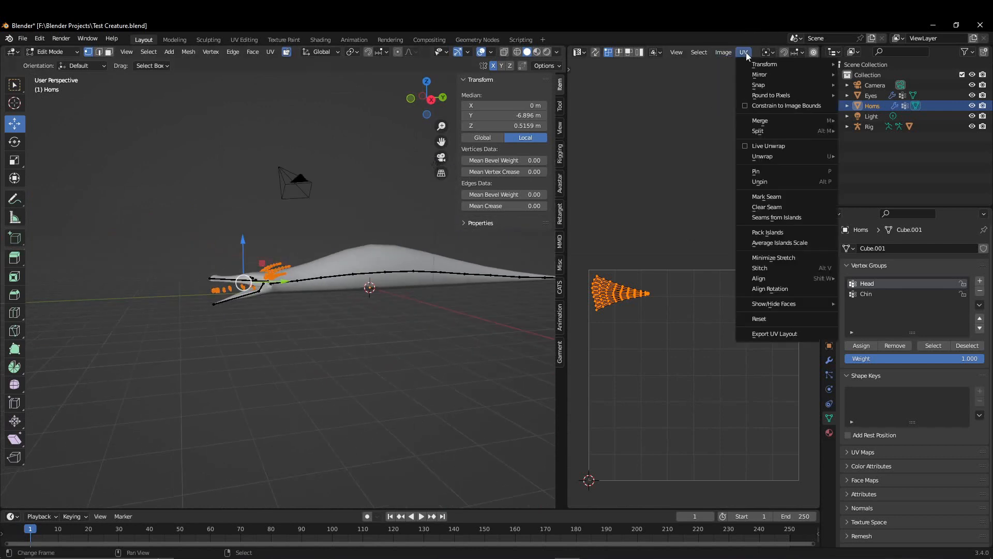
left_click(799, 234)
middle_click_drag(694, 332, 680, 297)
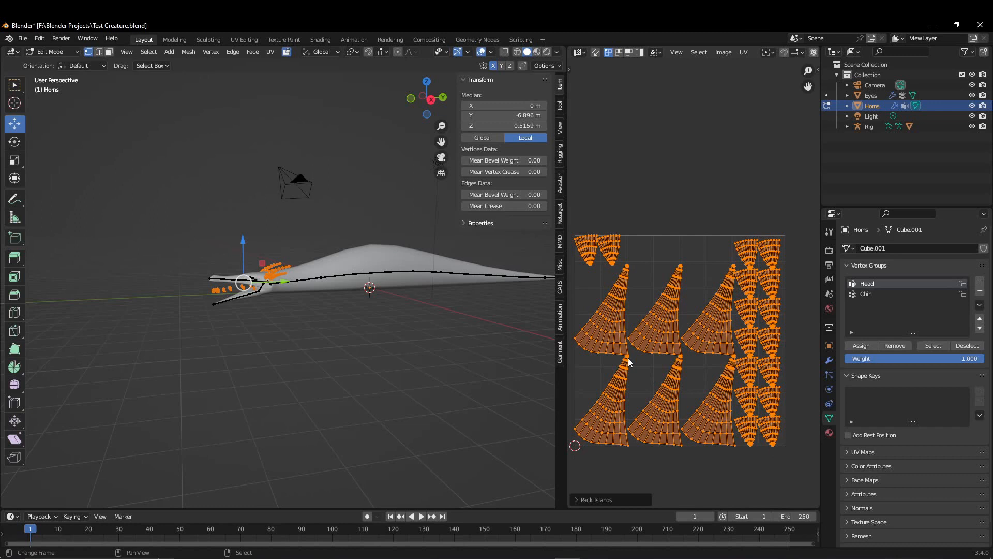
key("ctrl+z")
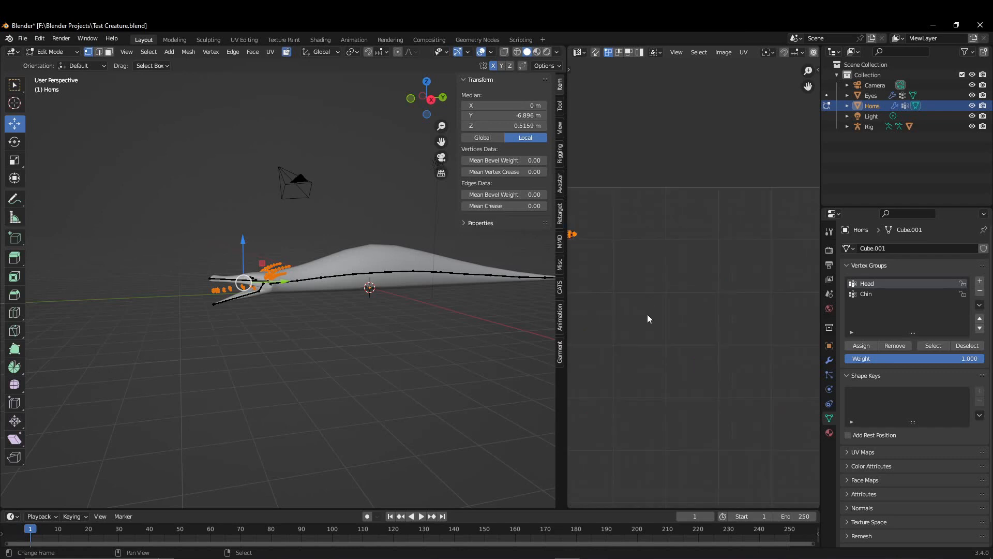
Switch the joined Horns object back to Object Mode.
scroll(367, 329, "up", 8)
scroll(337, 337, "down", 6)
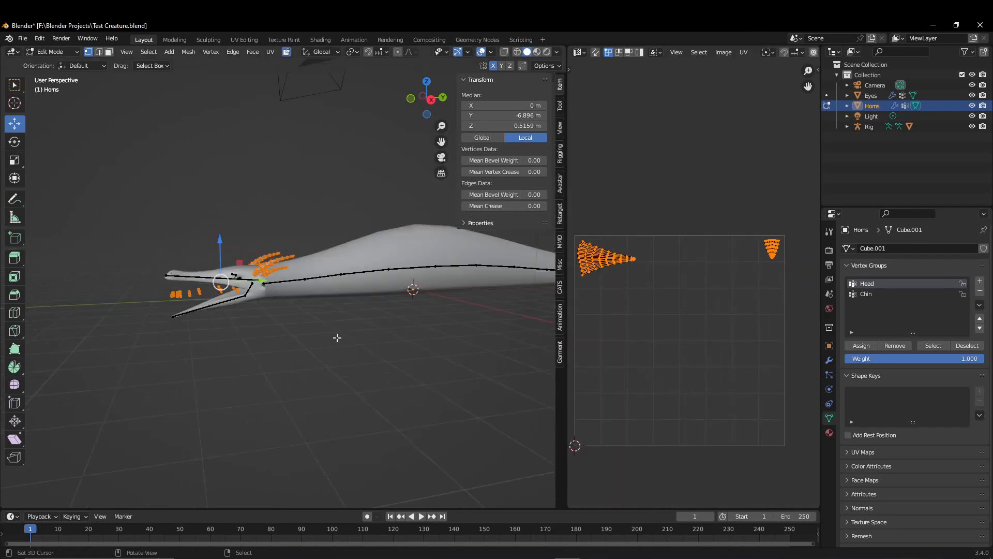
scroll(348, 337, "up", 4)
scroll(404, 337, "down", 4)
scroll(338, 357, "up", 1)
middle_click_drag(337, 357, 68, 119)
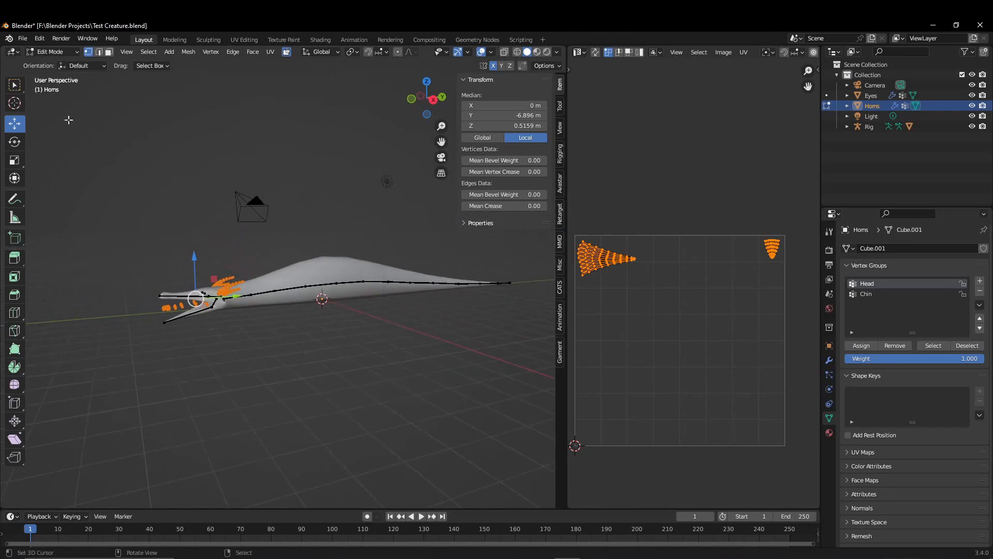
left_click(42, 55)
left_click(52, 66)
scroll(220, 231, "up", 3)
mouse_move(211, 285)
middle_mouse_down()
mouse_move(268, 274)
mouse_move(217, 281)
middle_mouse_up()
scroll(216, 281, "down", 3)
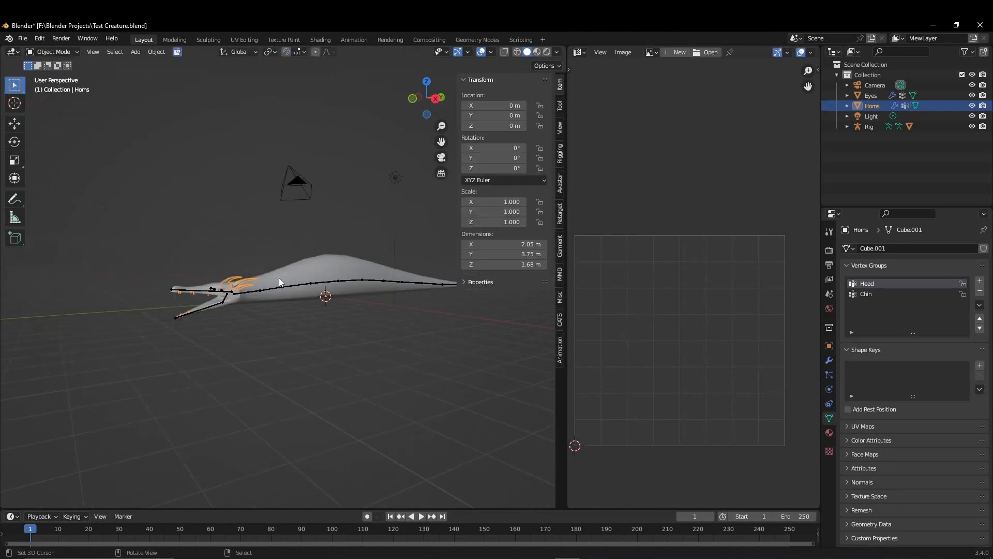
Widen the 3D viewport by shrinking the UV editor to a narrow strip, keeping the whole creature in view.
middle_click_drag(278, 278, 257, 304)
scroll(256, 307, "up", 4)
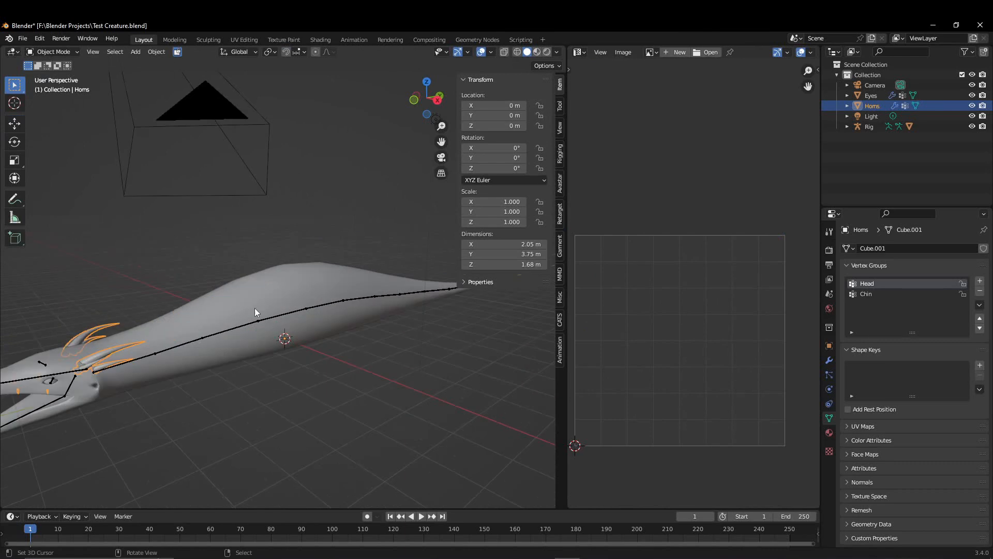
middle_click_drag(216, 336, 344, 266)
scroll(310, 274, "up", 5)
middle_click_drag(288, 283, 269, 300)
scroll(281, 283, "down", 4)
scroll(282, 281, "up", 3)
left_click_drag(566, 417, 780, 408)
middle_click_drag(524, 373, 455, 345)
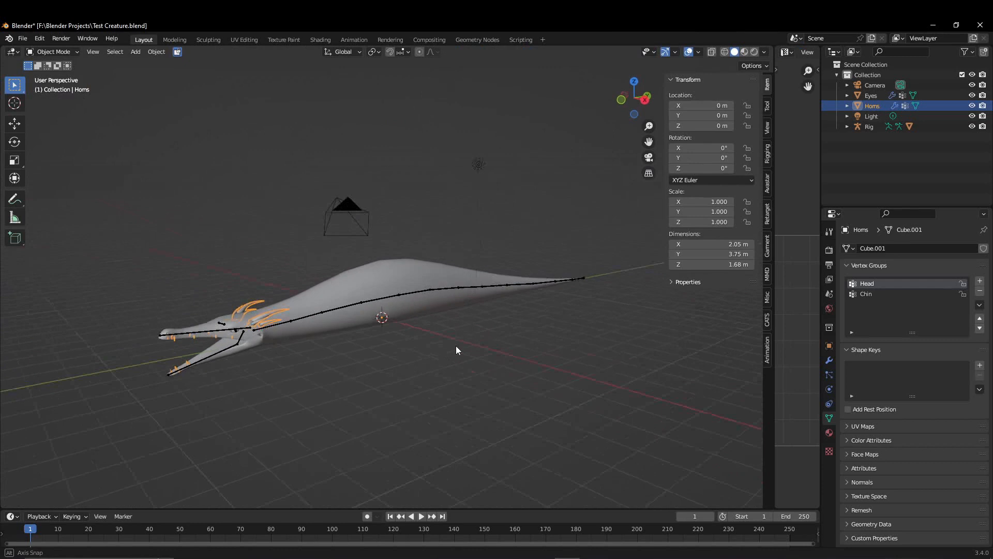
scroll(457, 342, "down", 2)
scroll(457, 342, "down", 1)
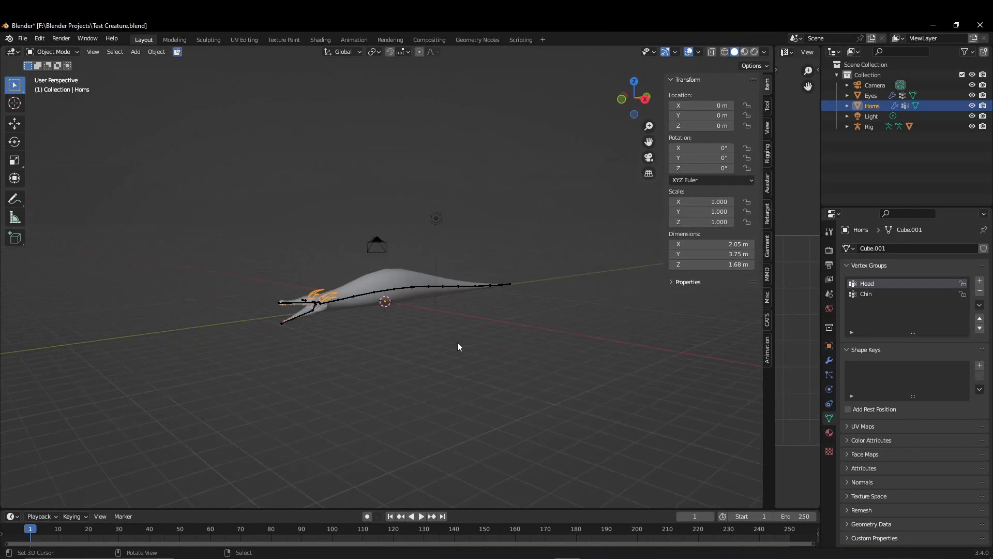